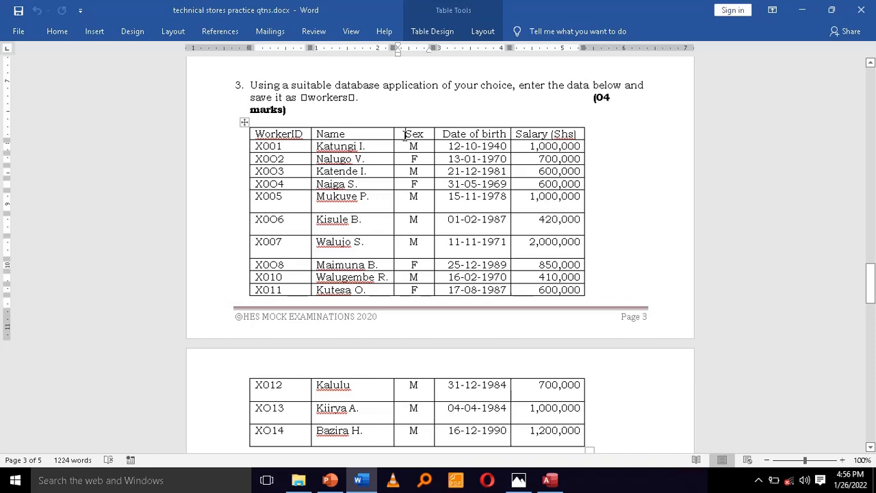
- Review the workers data table and the question instructions below it in the Word document
left_click(466, 131)
left_click(557, 134)
left_click(550, 479)
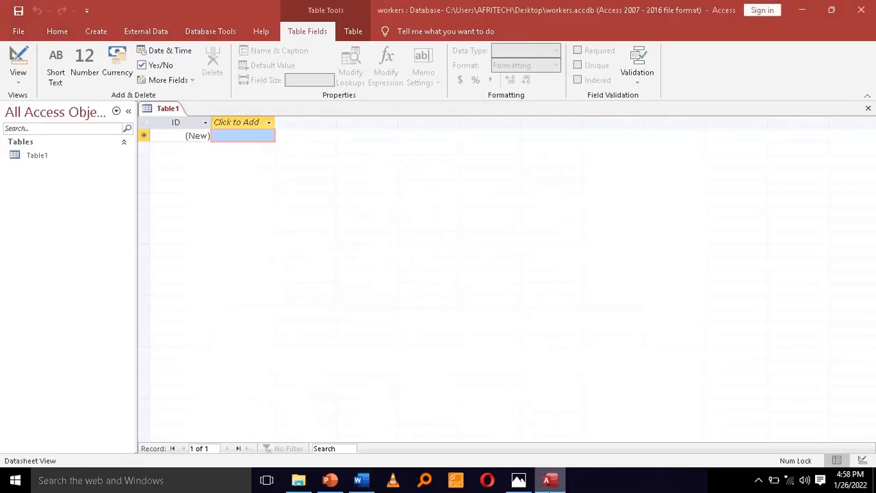
left_click(549, 480)
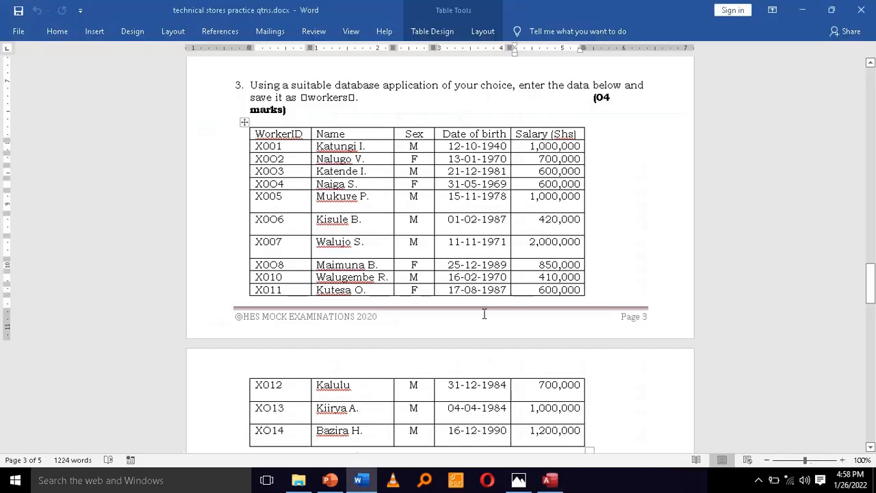
key("Down")
key("Down")
key("Down")
key("Down")
key("Down")
key("Down")
key("Down")
key("Down")
key("Down")
key("Down")
key("Down")
key("Down")
key("Down")
key("Down")
key("Down")
key("Down")
key("Down")
key("Down")
key("Down")
key("Down")
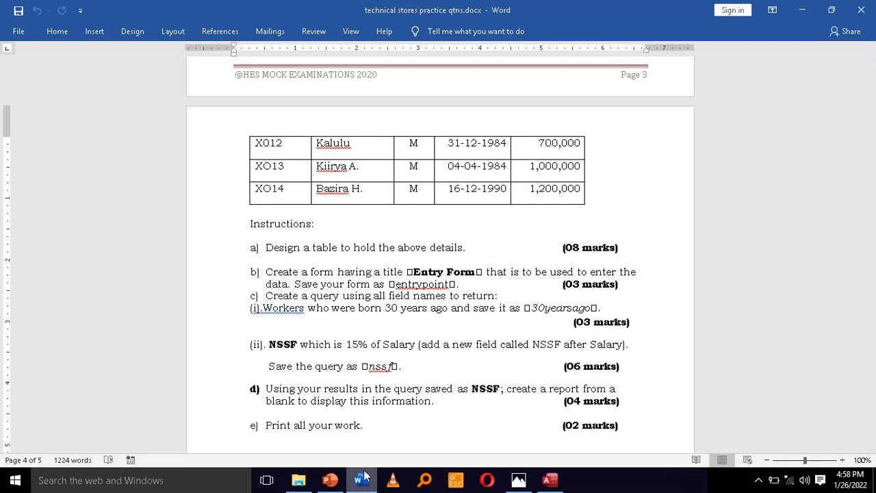
- Switch to Access and open Table1 in Design View, saving the table as "workers"
left_click(554, 472)
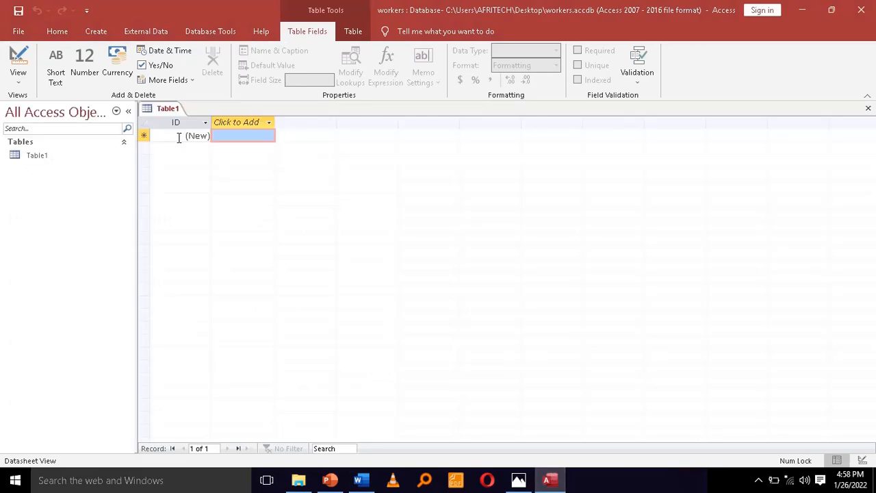
left_click(23, 83)
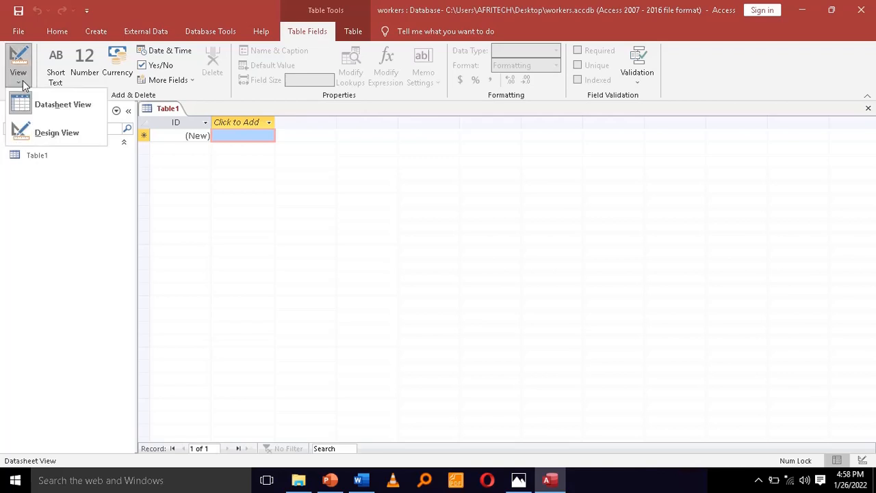
left_click(50, 142)
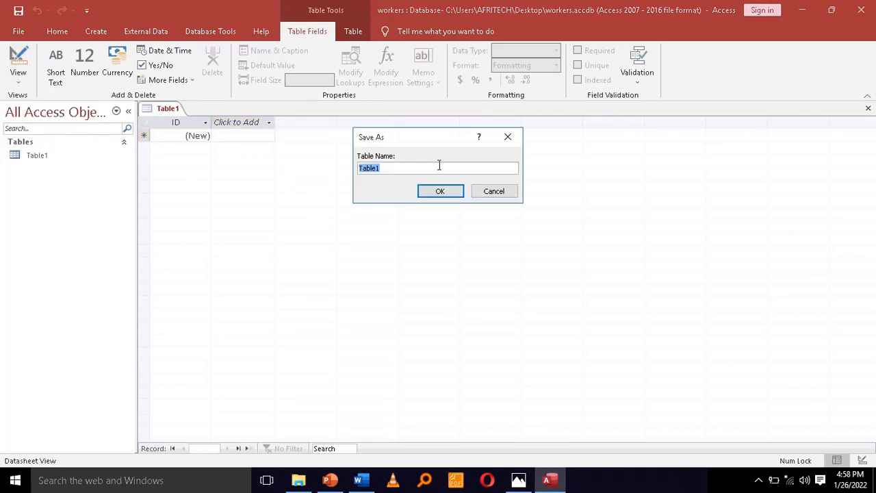
type("workers")
left_click(427, 196)
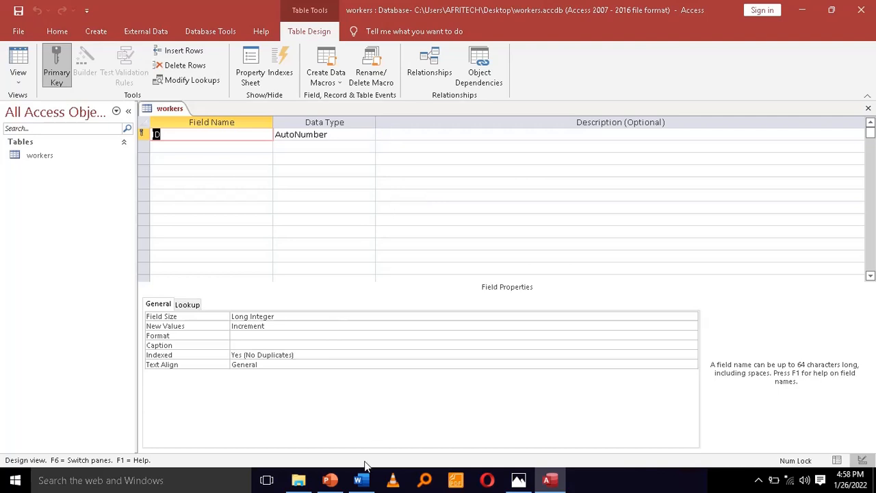
- Check the column headings in the Word document and rename the ID field to WorkerID in Access
left_click(359, 481)
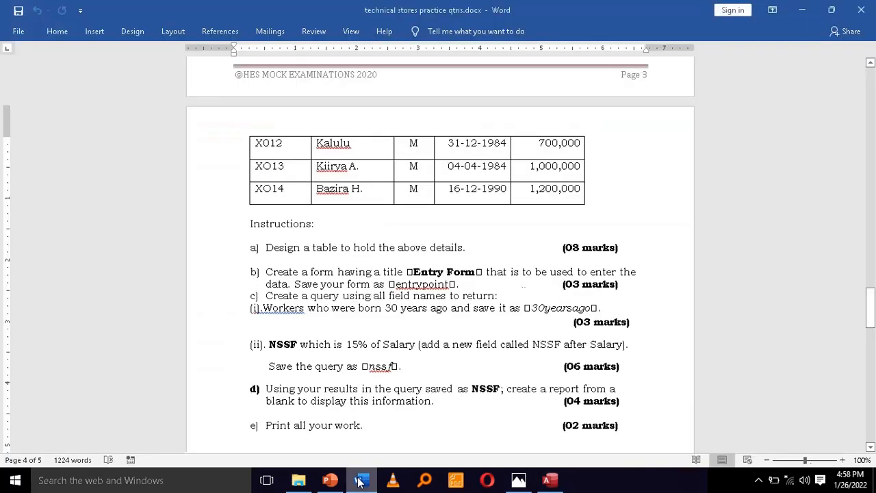
left_click(495, 224)
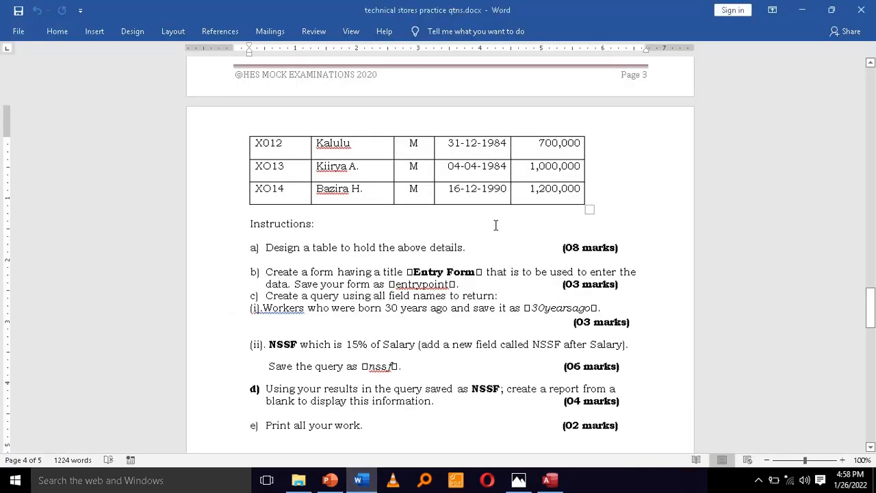
scroll(495, 224, "up", 5)
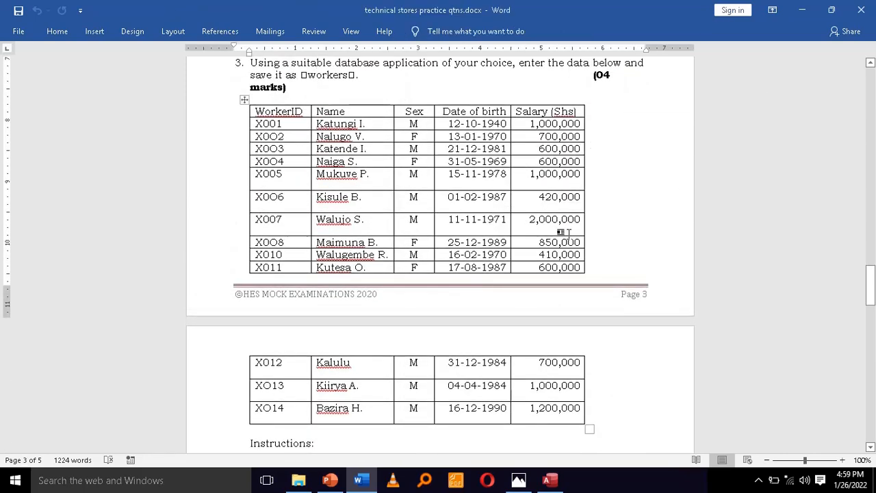
left_click(552, 482)
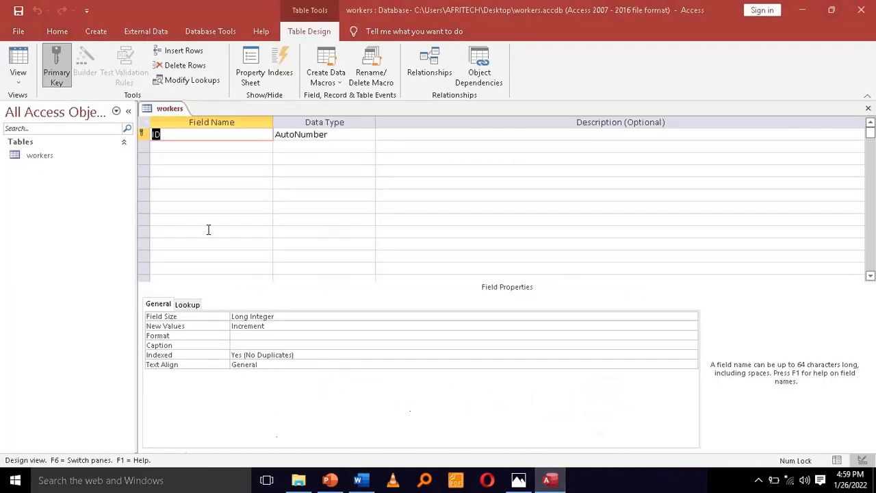
type("WorkerId")
key("BackSpace")
key("BackSpace")
type("ID")
left_click(373, 483)
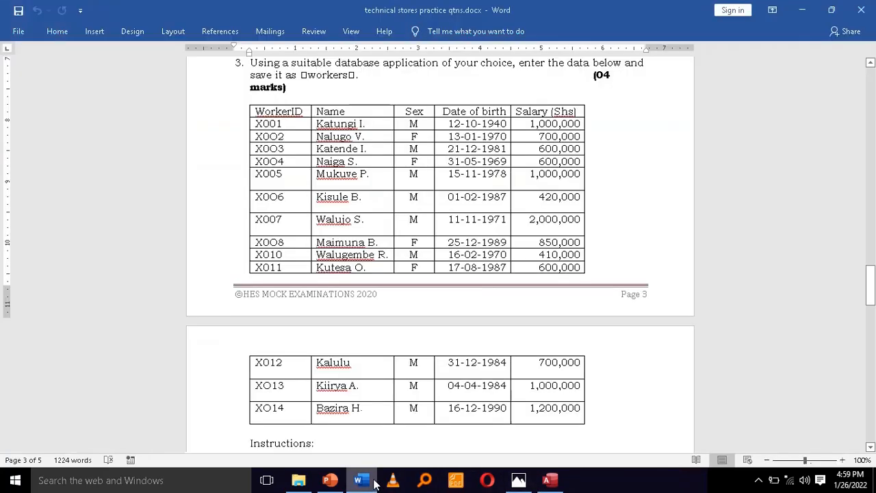
left_click(374, 483)
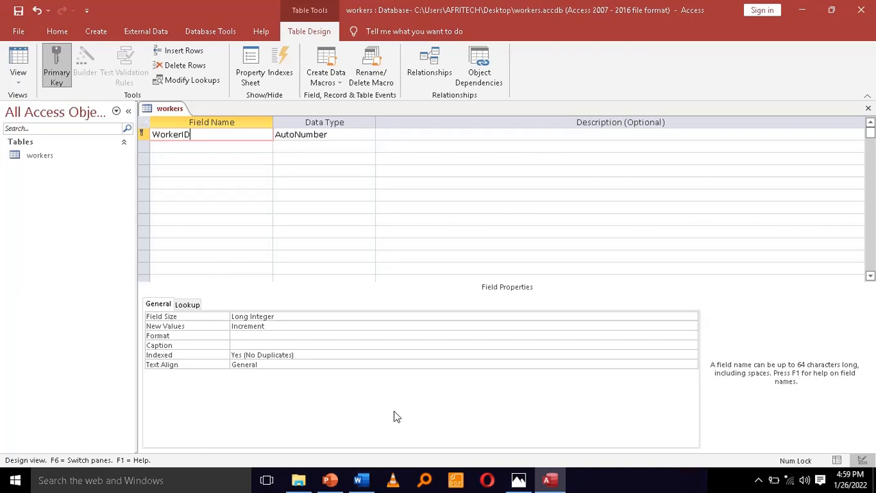
left_click(302, 134)
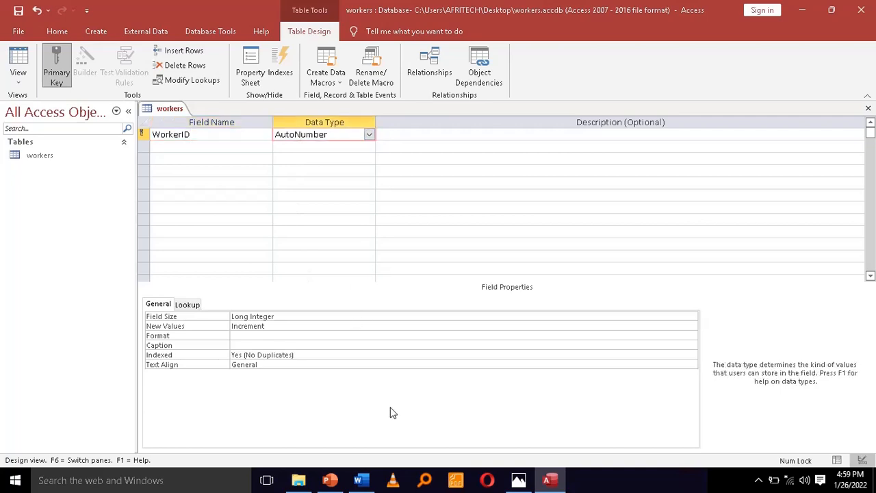
- Switch to Word and renumber the two WorkerID entries following X008 as X009 and X010
left_click(361, 480)
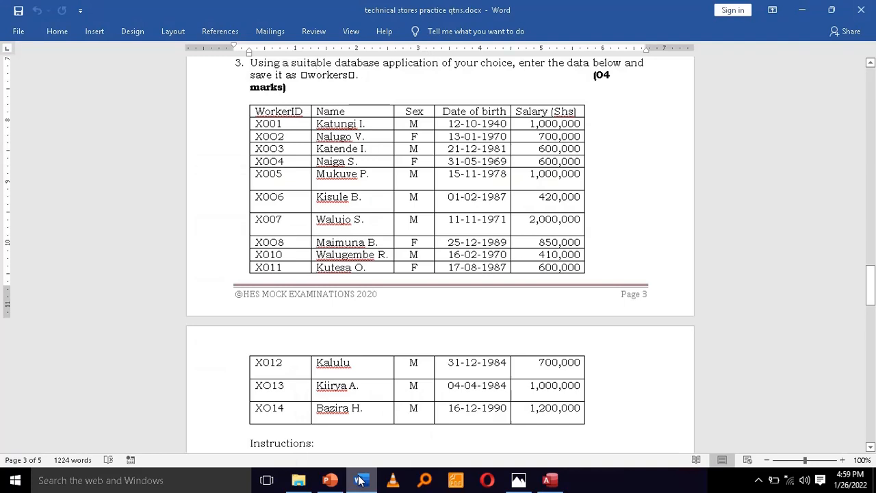
left_click(287, 244)
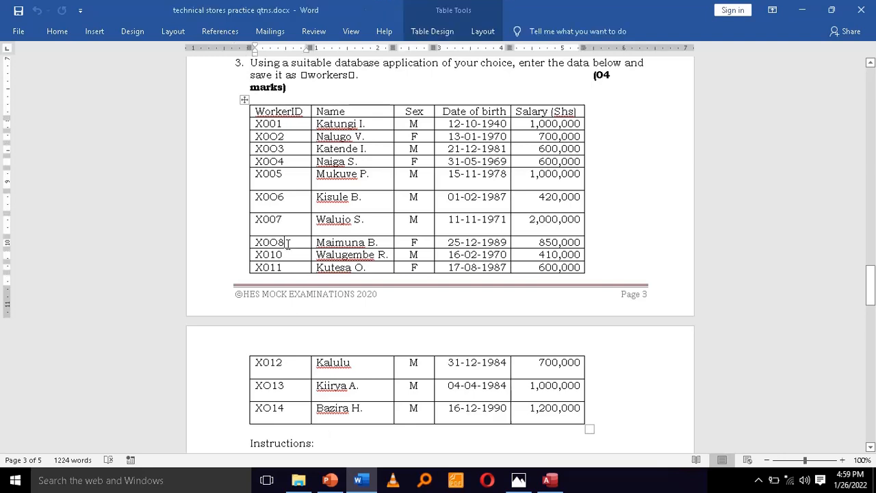
key("Down")
key("BackSpace")
key("BackSpace")
key("BackSpace")
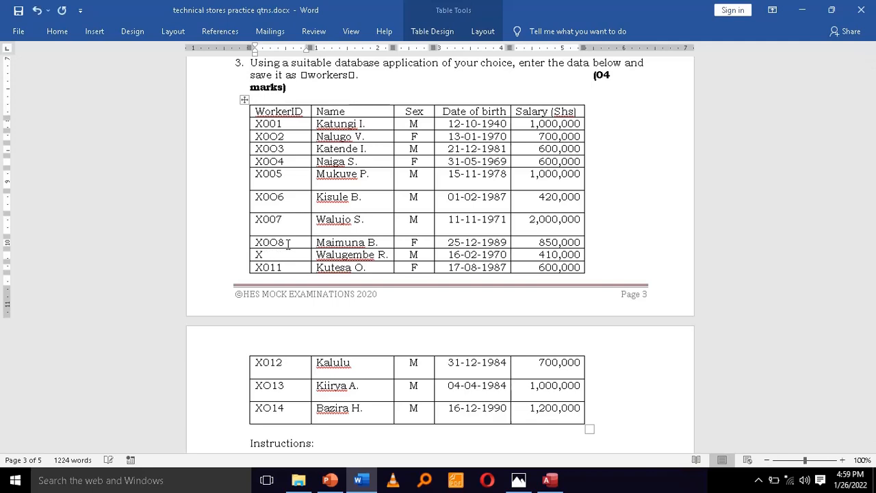
type("009")
key("BackSpace")
type("0")
key("Down")
key("Down")
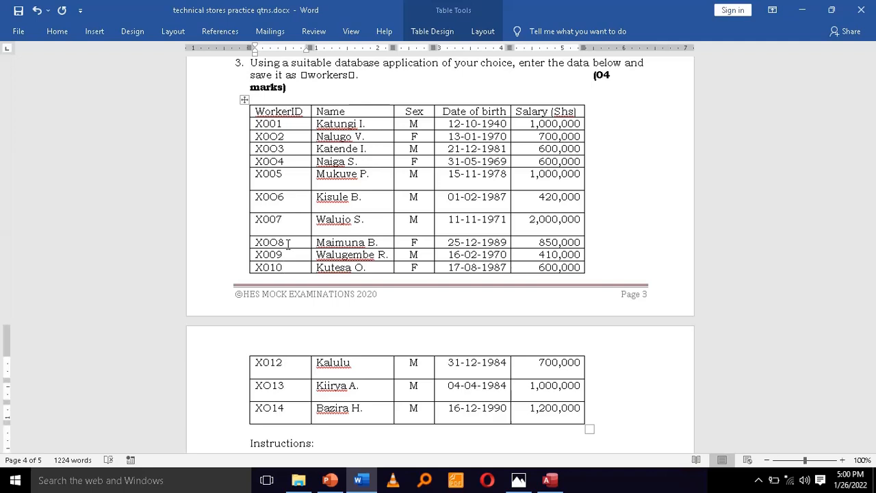
- Renumber the last three WorkerID entries in the Word table as X011, X012 and X013
key("BackSpace")
type("1")
key("Down")
key("BackSpace")
type("2")
key("Down")
key("BackSpace")
type("3")
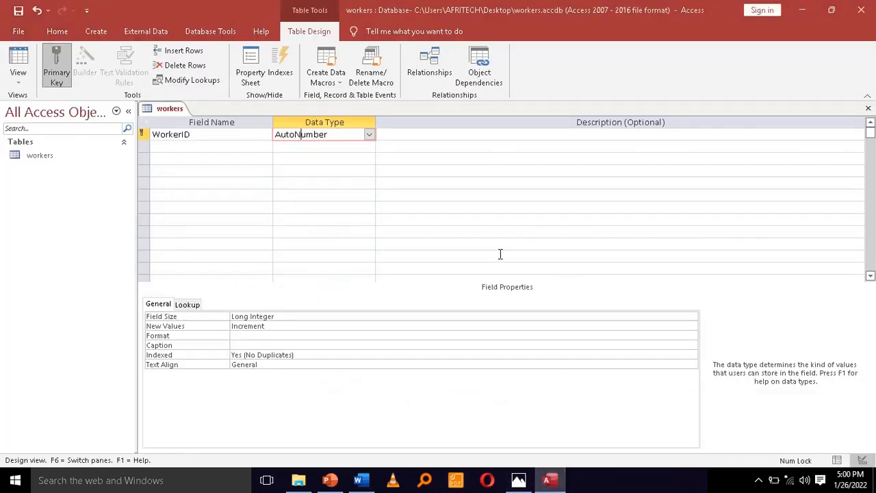
- In Access, keep WorkerID as AutoNumber and set its Format property to "X"000, following the ID pattern in Word
left_click(370, 134)
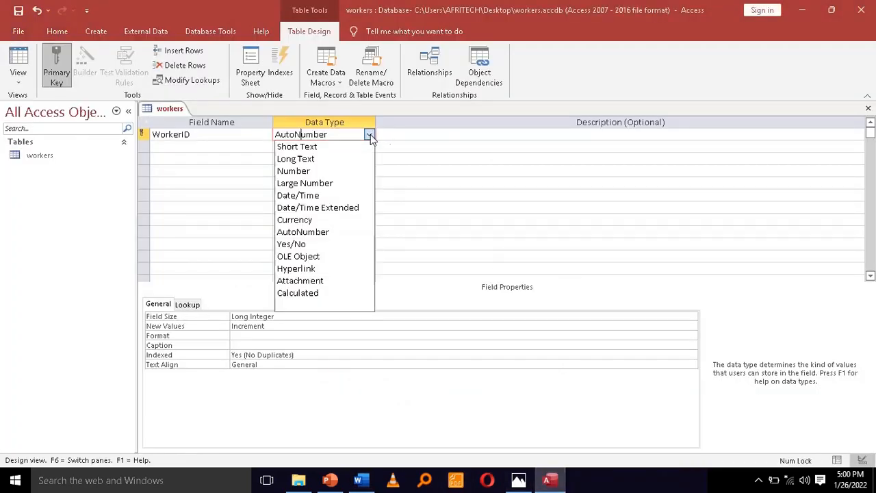
left_click(370, 133)
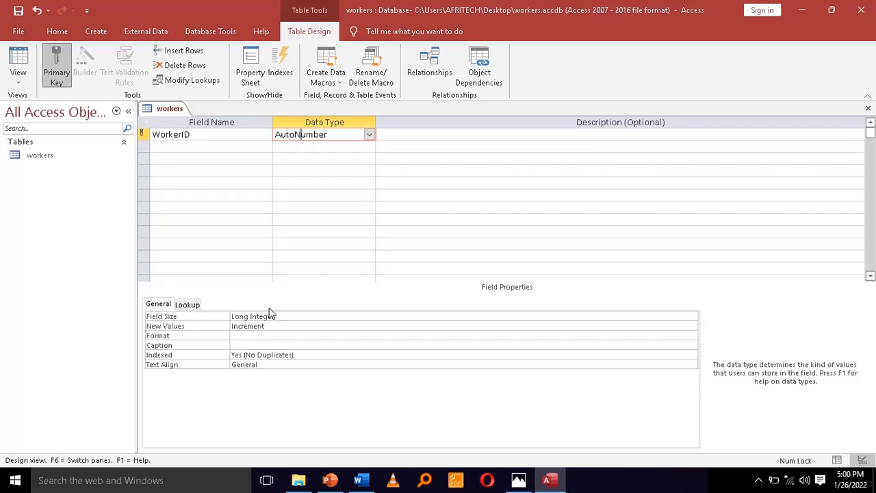
left_click(233, 336)
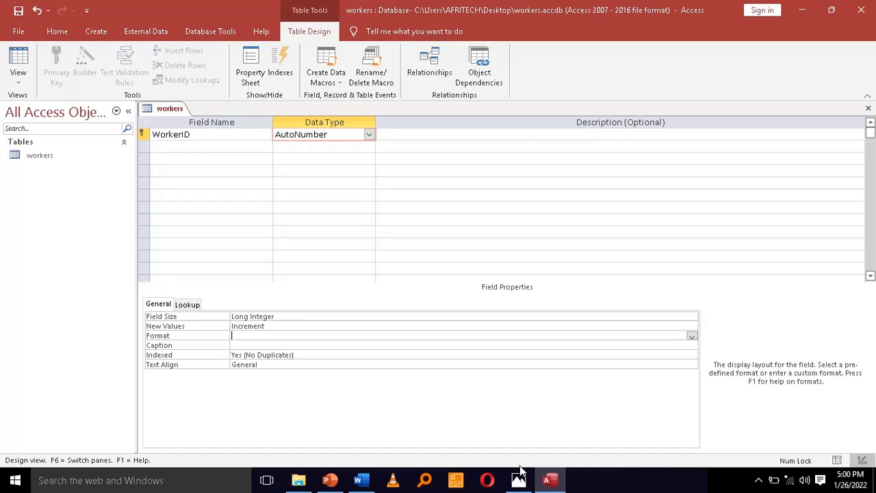
left_click(361, 481)
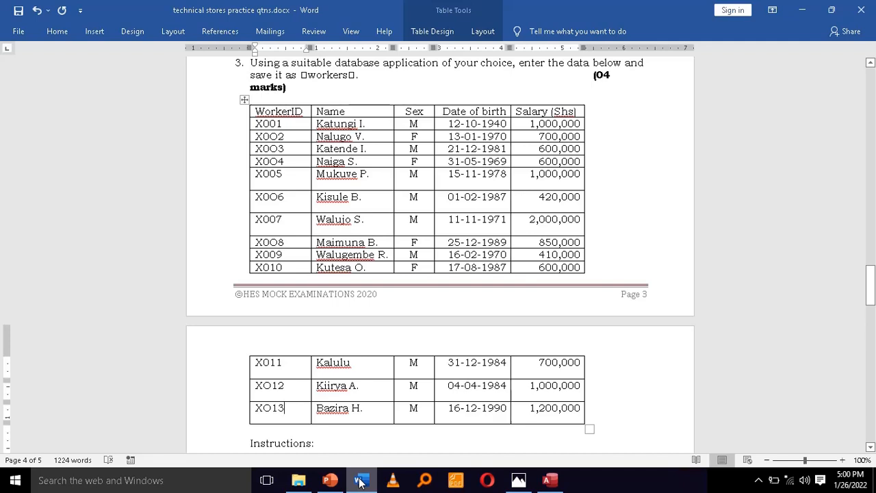
left_click(361, 480)
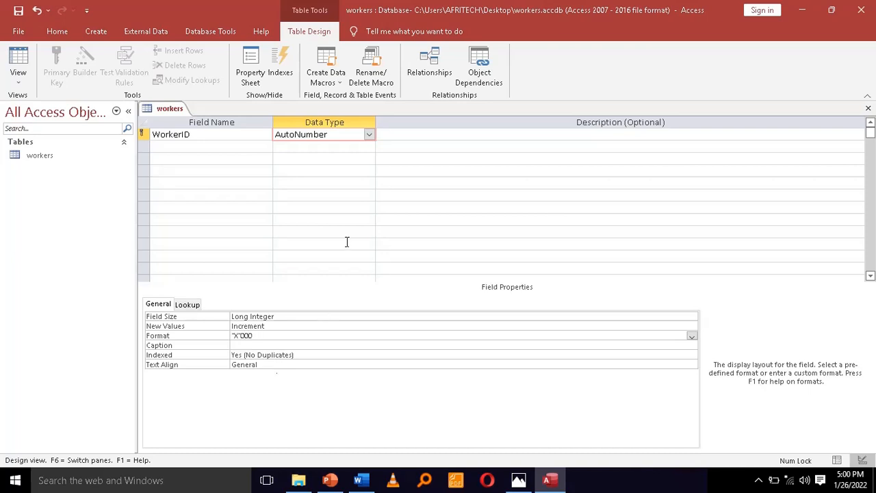
- Check the next heading in Word and add a Short Text field called Name below WorkerID in Access
left_click(217, 147)
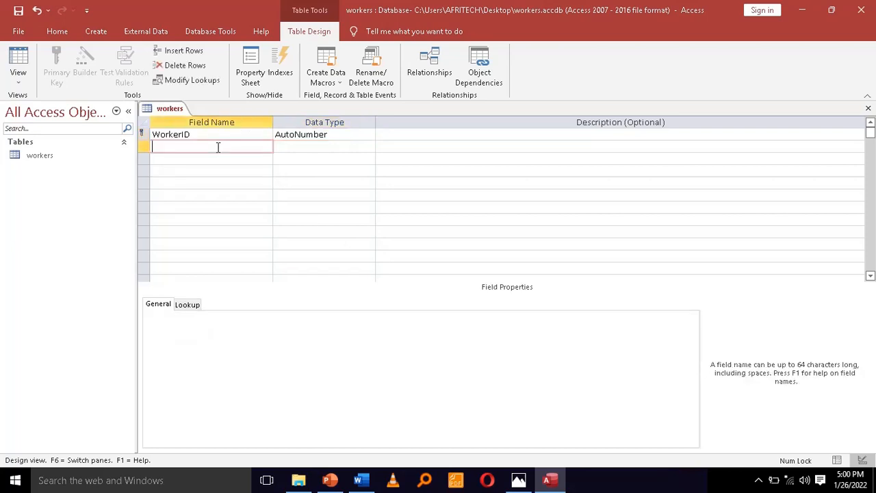
left_click(359, 480)
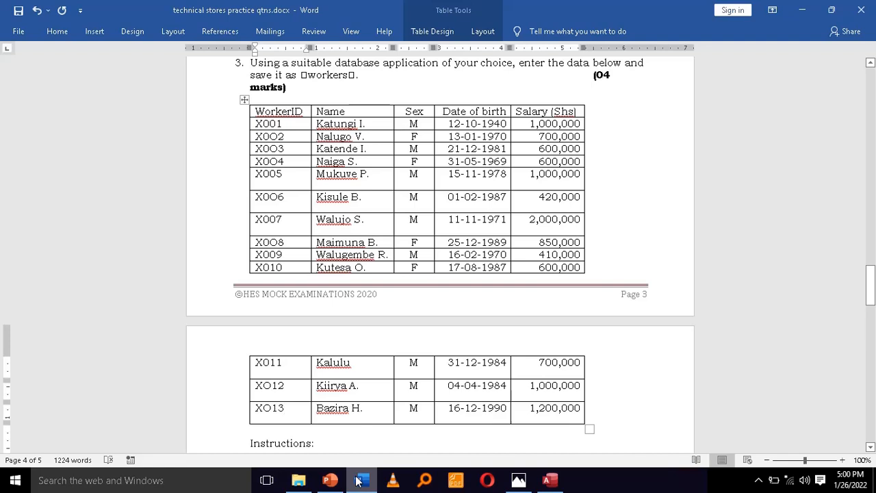
left_click(547, 479)
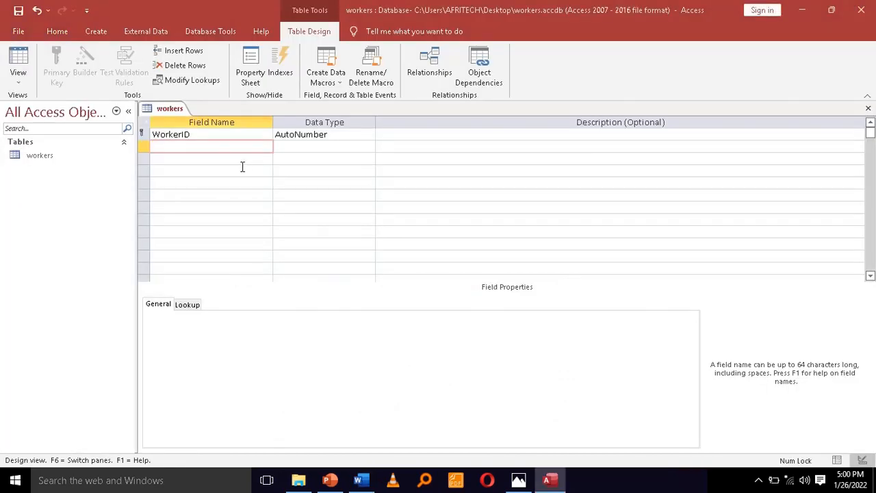
type("Nazme")
key("BackSpace")
key("BackSpace")
key("BackSpace")
type("me")
left_click(293, 148)
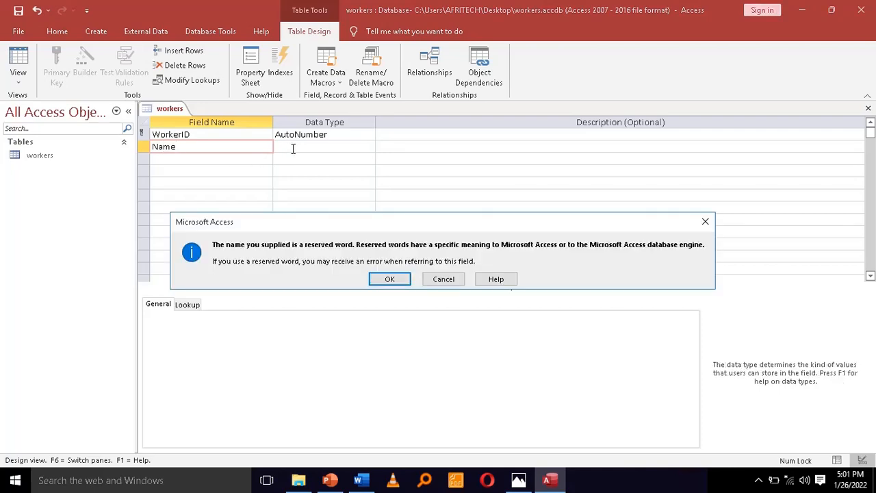
left_click(442, 280)
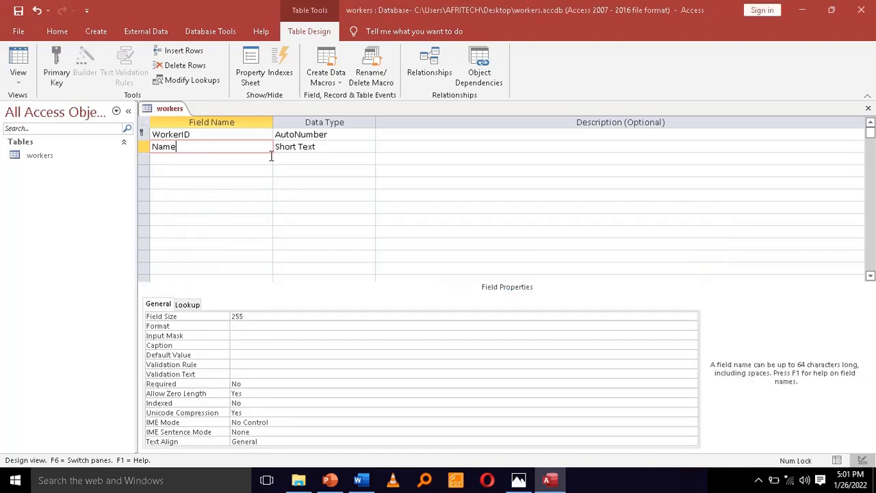
left_click(299, 148)
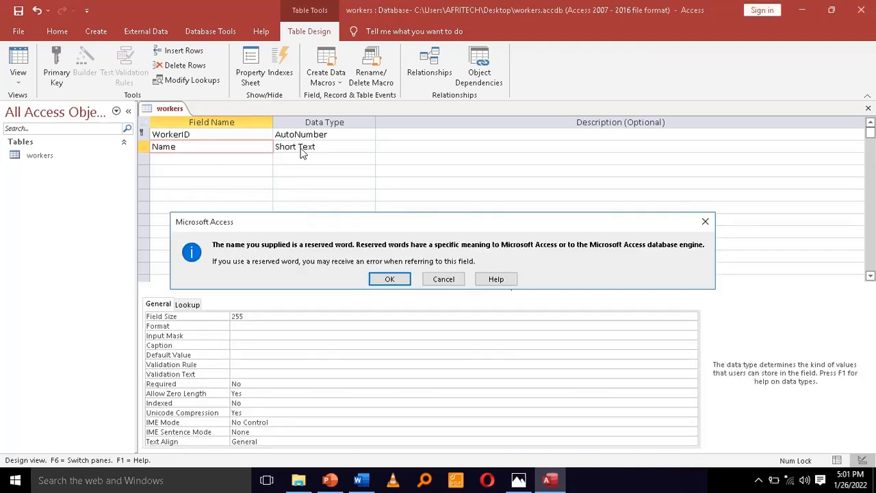
left_click(433, 276)
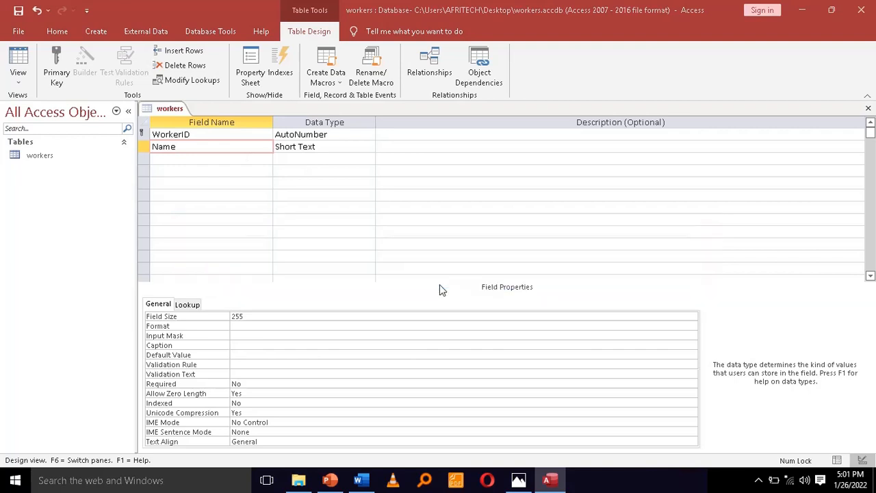
- Rename the Name field to WName and keep its data type as Short Text
left_click(153, 146)
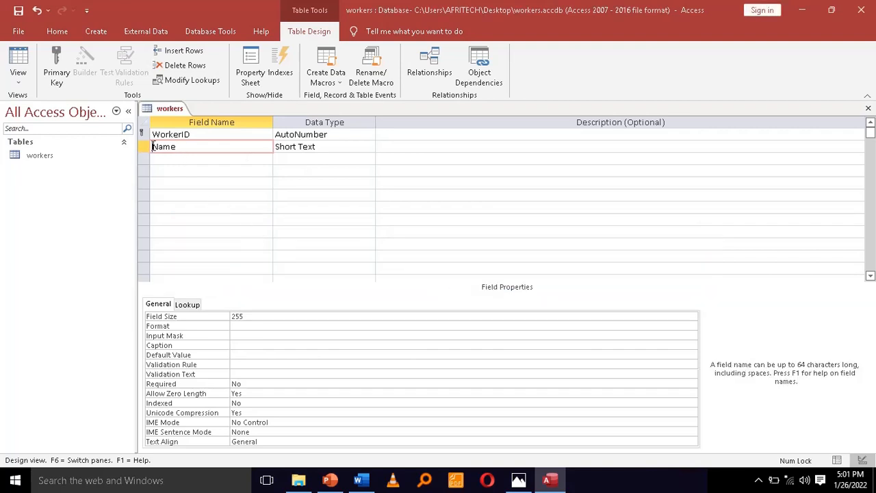
type("W")
left_click(316, 150)
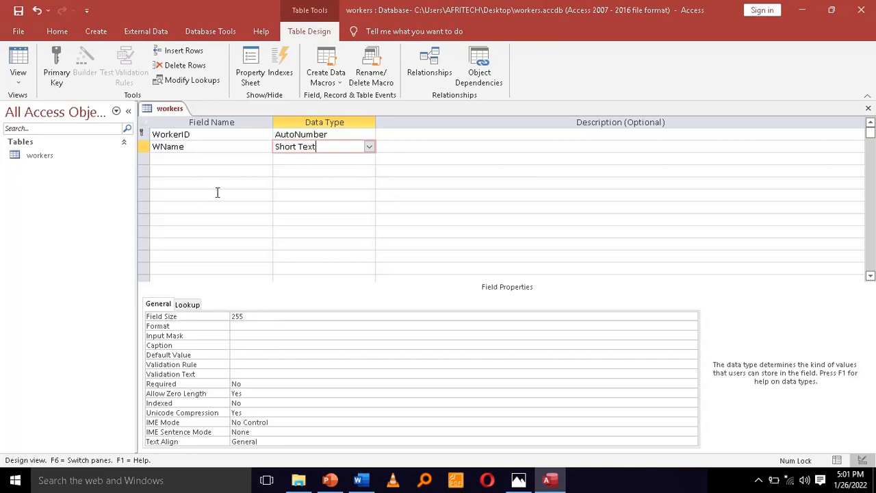
- Add a Sex field with the Short Text data type below WName
left_click(185, 157)
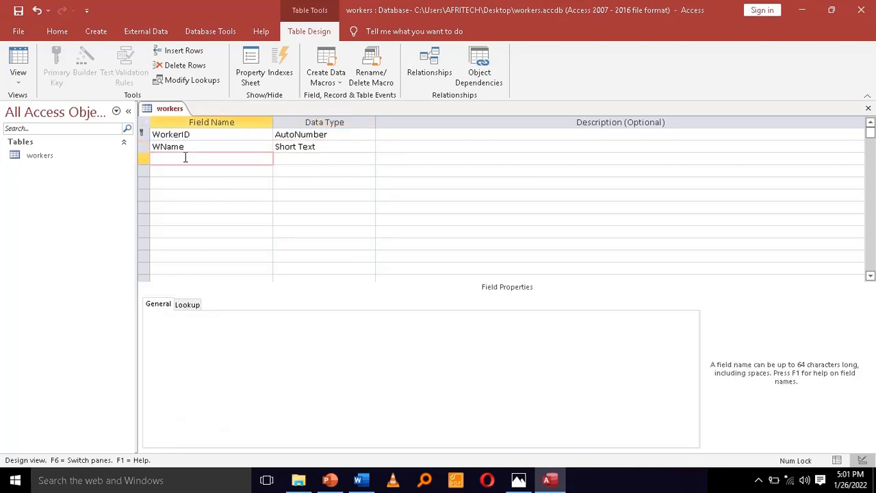
type("Sex")
left_click(322, 158)
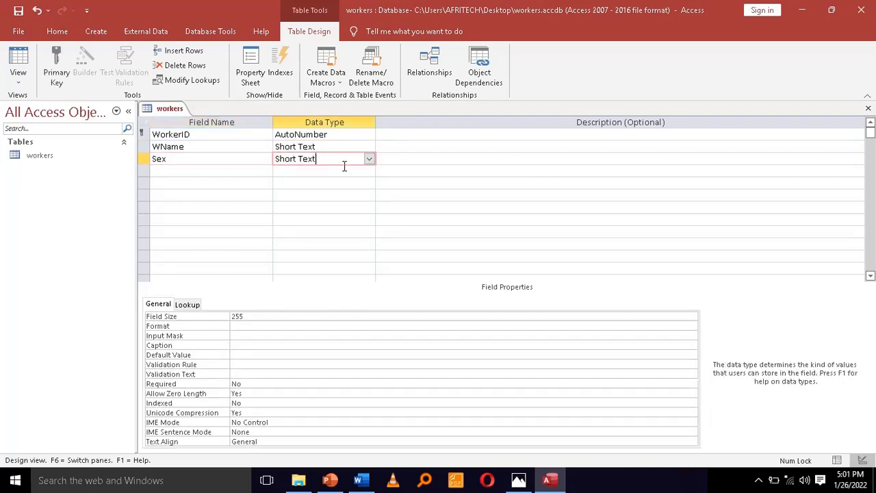
- Start the Lookup Wizard for the Sex field and choose to type in the values for the list
left_click(369, 161)
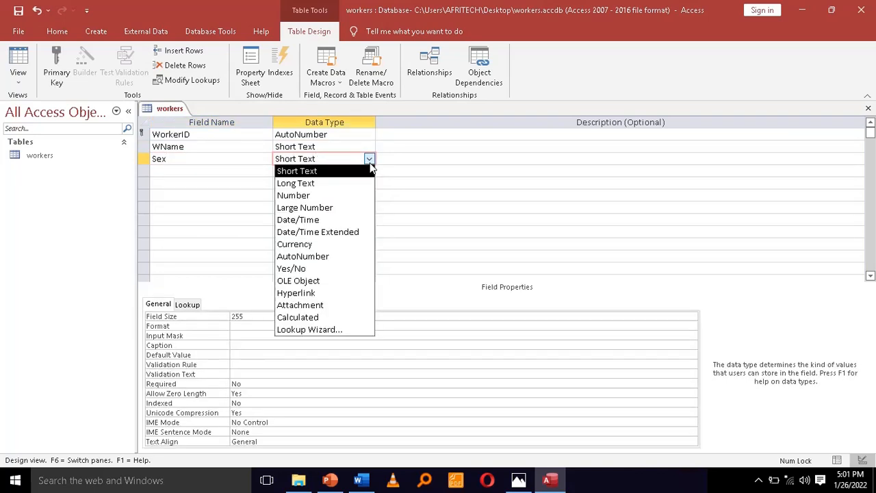
left_click(331, 330)
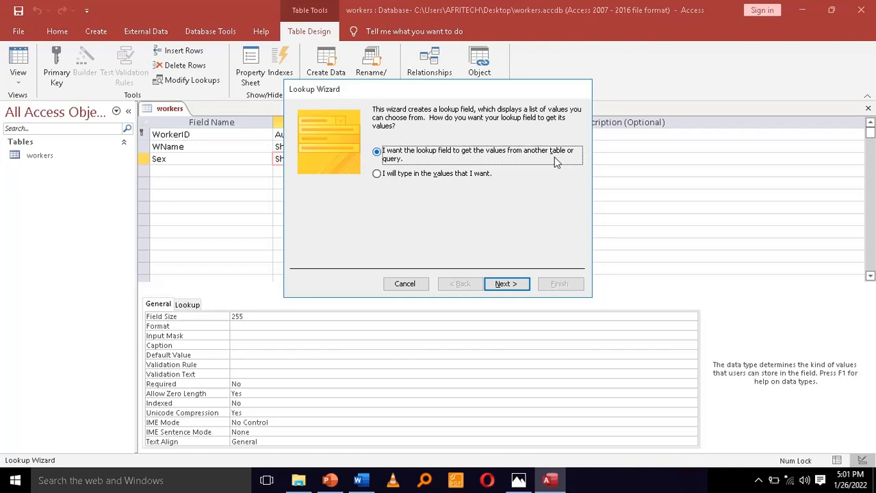
left_click(427, 176)
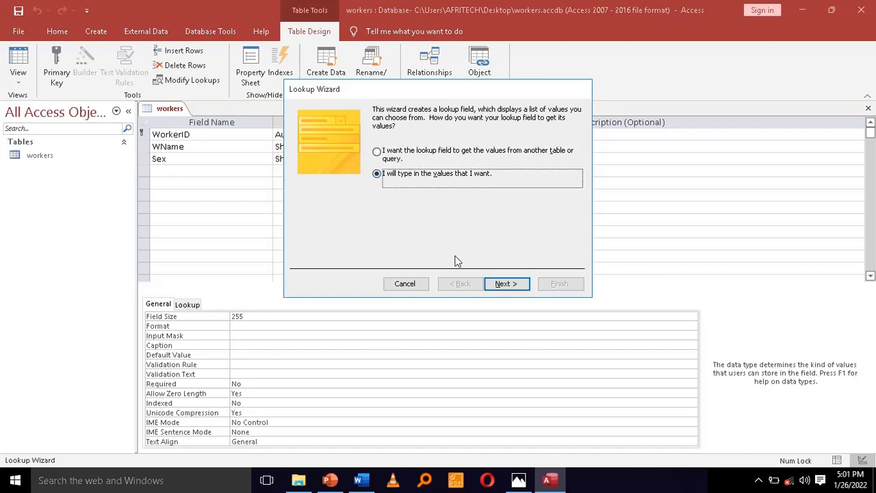
left_click(506, 286)
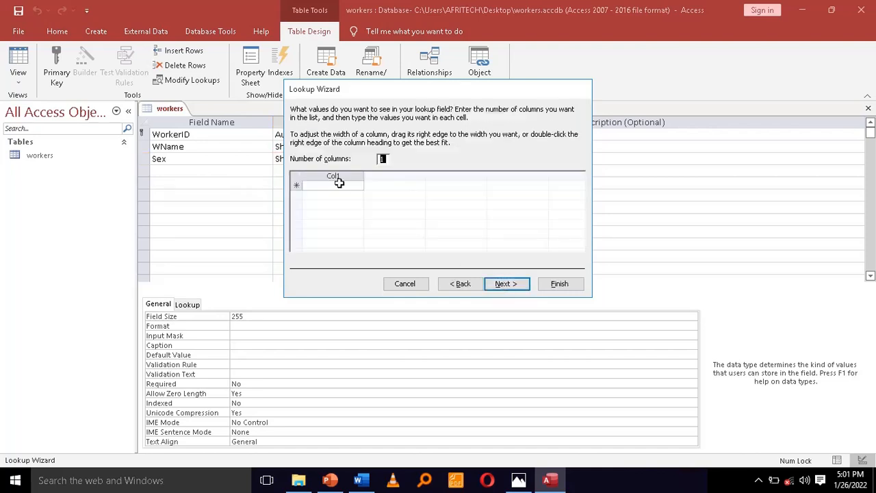
- Enter M and F as the two values in the single column of the Sex lookup list
left_click(335, 184)
key("Caps_Lock")
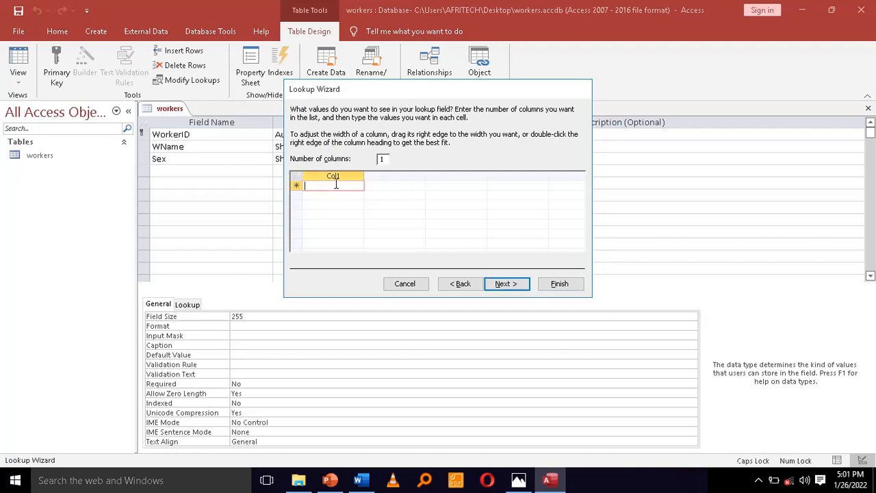
type("M")
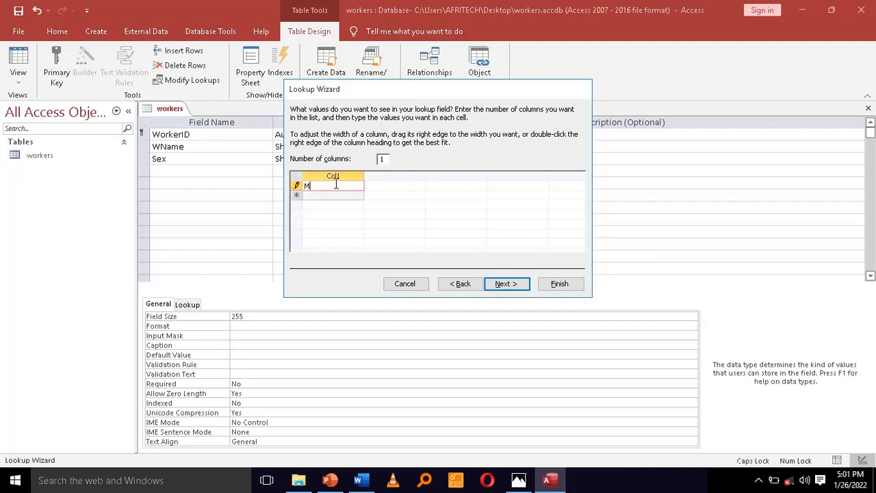
left_click(360, 479)
left_click(357, 481)
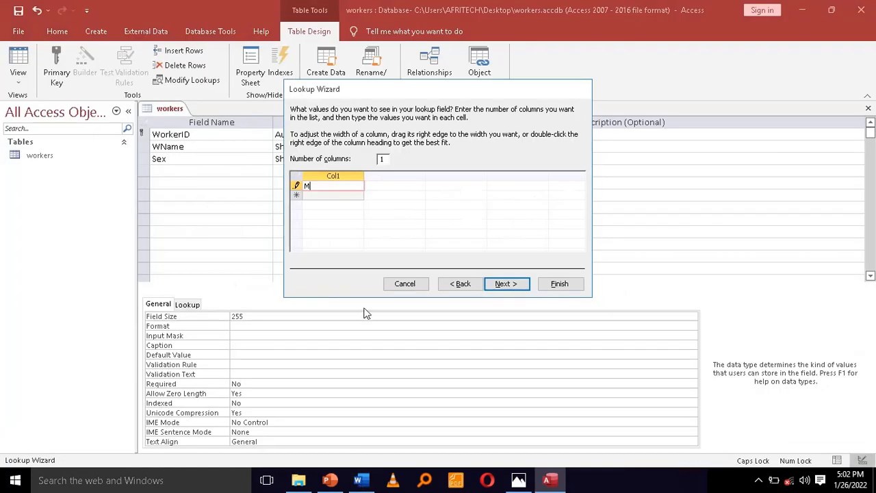
left_click(308, 196)
type("F")
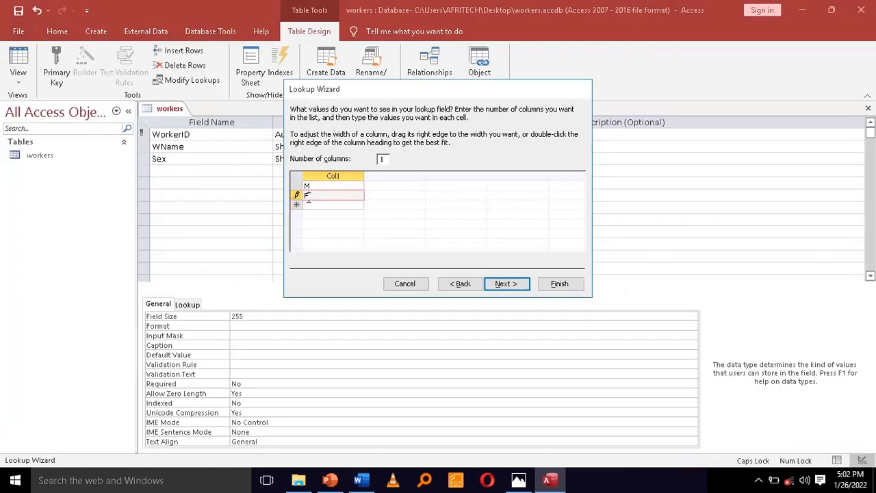
- Keep Sex as the lookup label, limit entries to the list, and finish the wizard
left_click(505, 283)
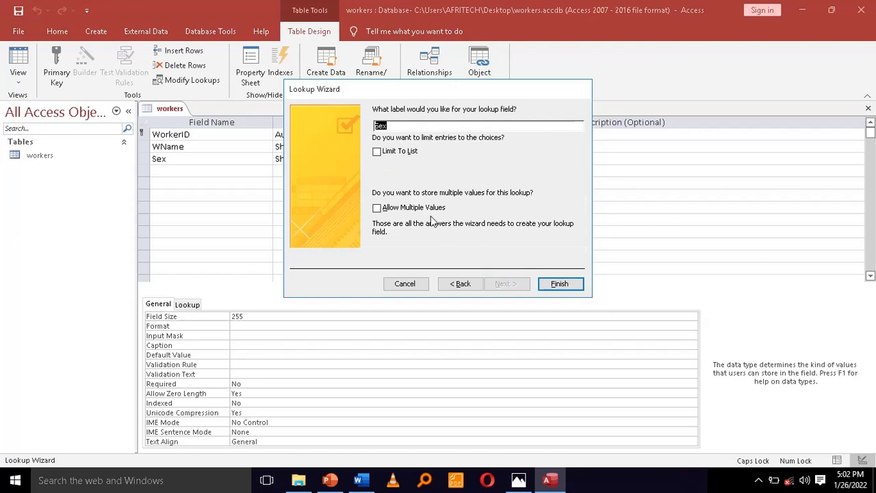
left_click(377, 152)
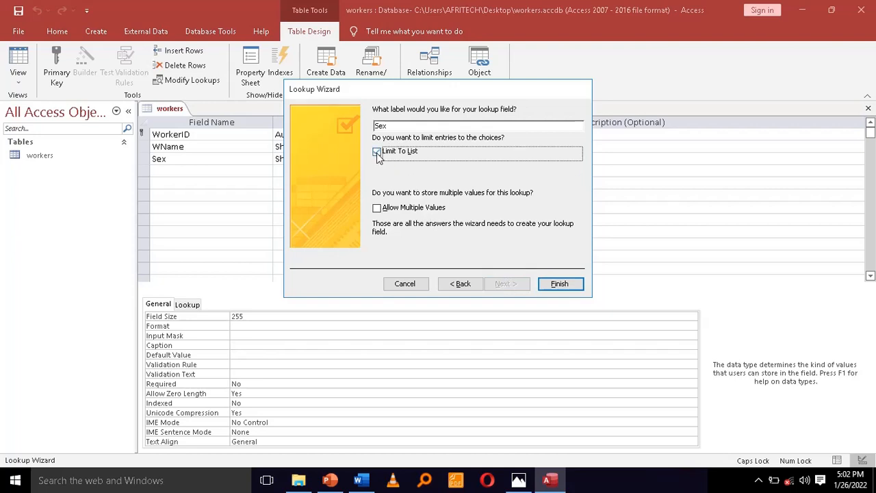
left_click(559, 283)
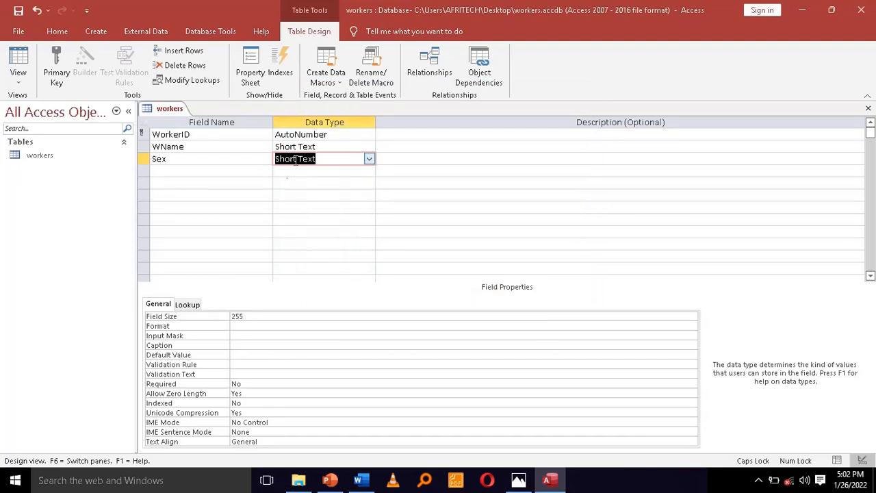
- Check the next column heading in Word and add a field named Date of birth below Sex in Access
right_click(246, 173)
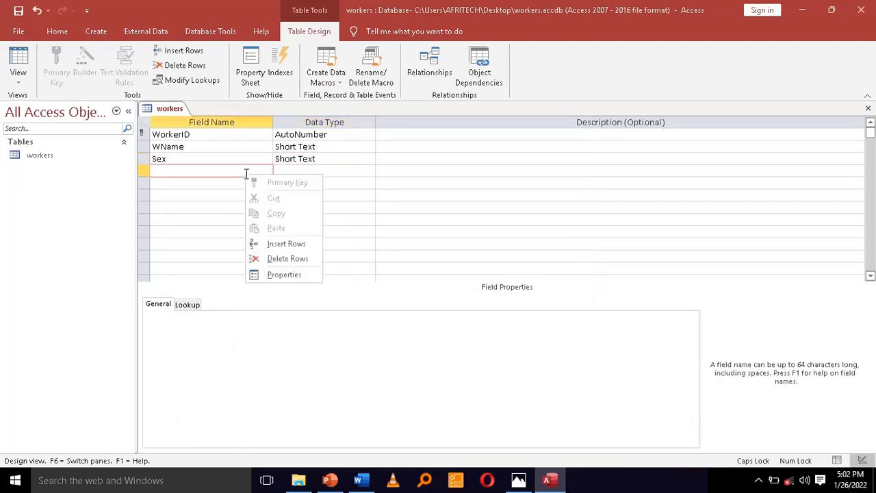
left_click(361, 481)
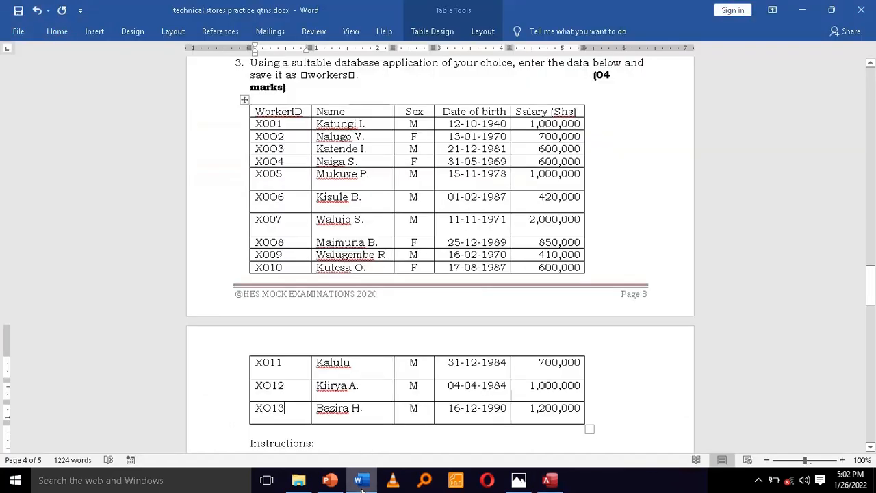
left_click(360, 480)
type("d")
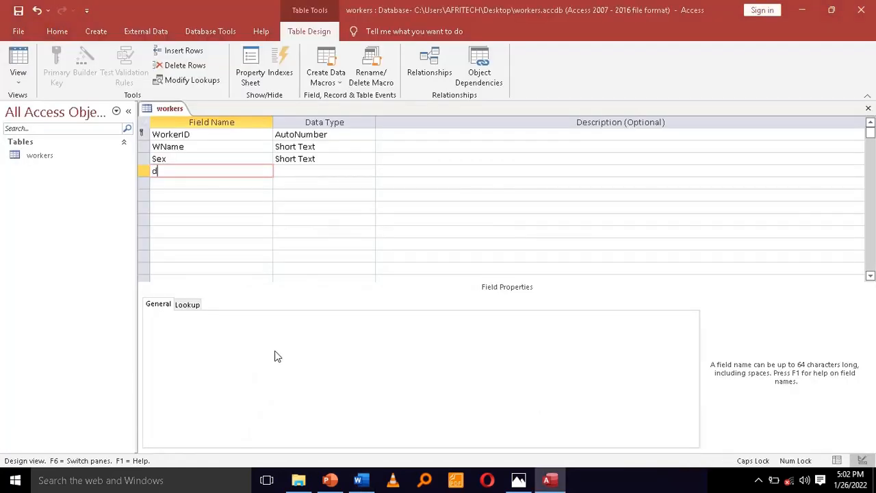
type("AT")
key("BackSpace")
key("BackSpace")
key("BackSpace")
key("Caps_Lock")
type("Date of birth")
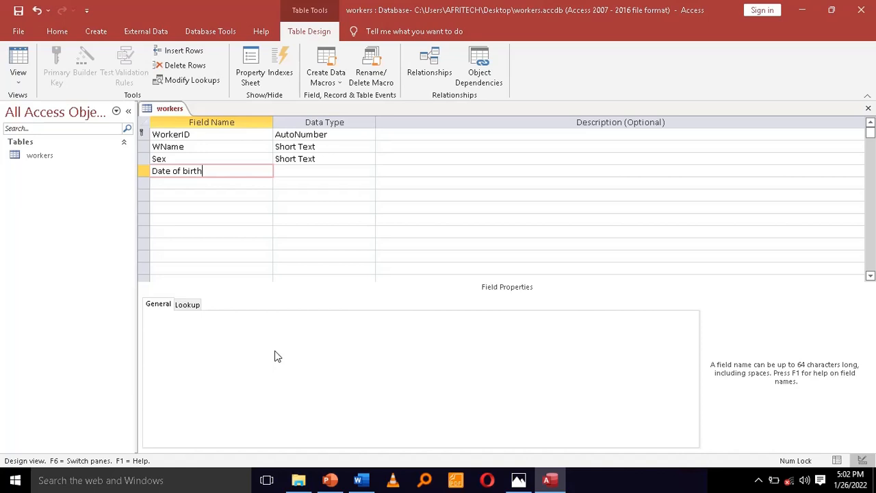
- Set the data type of the Date of birth field to Date/Time
left_click(326, 175)
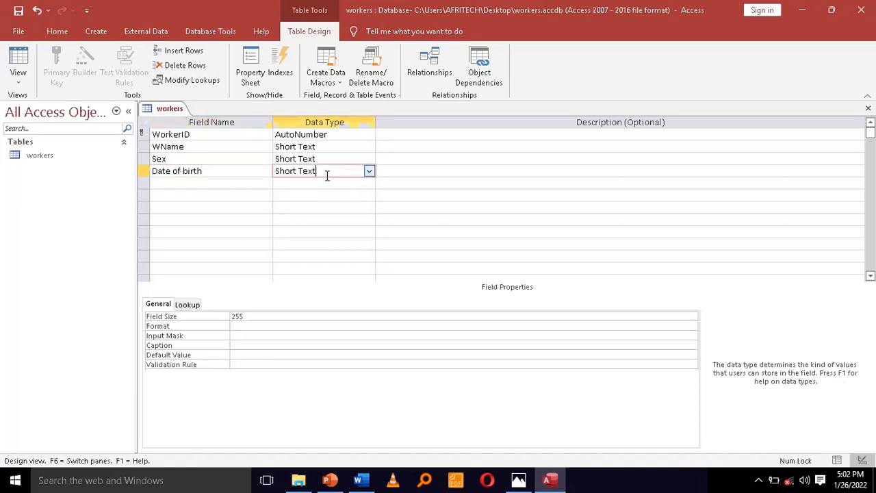
left_click(369, 172)
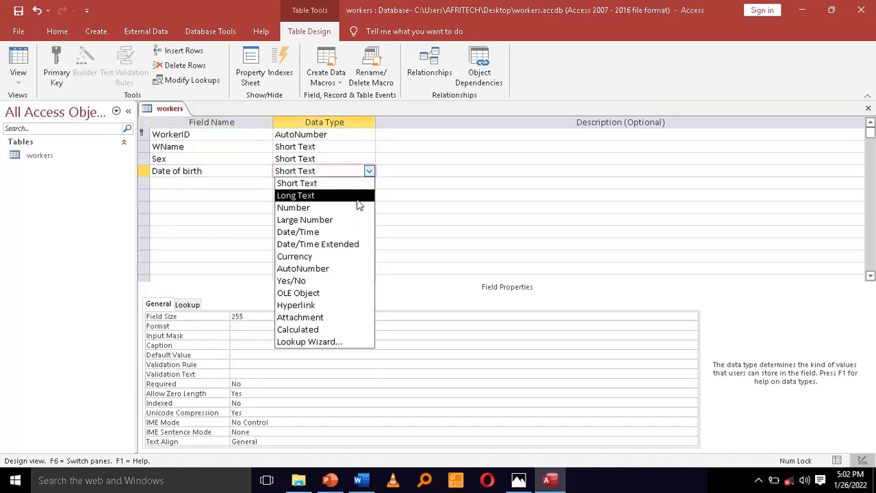
left_click(349, 232)
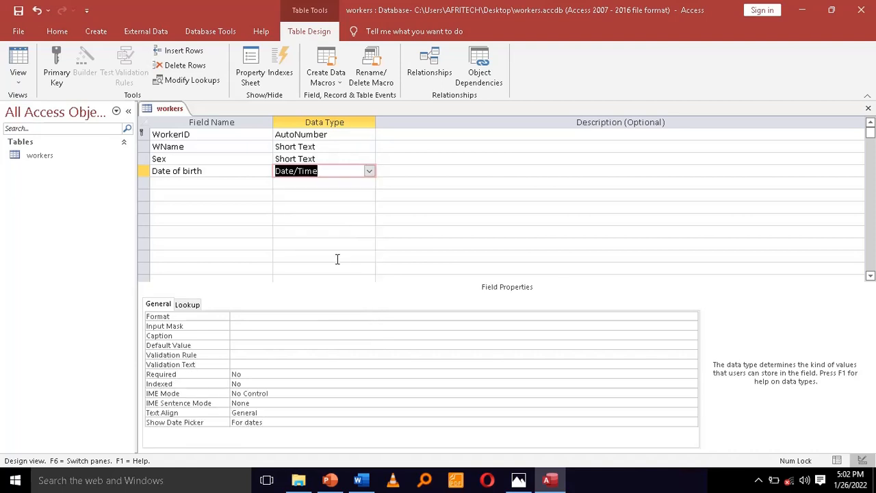
- Check the date pattern and the instructions in Word, and set the Date of birth Format property to DD-MM-YYYY in Access
left_click(258, 314)
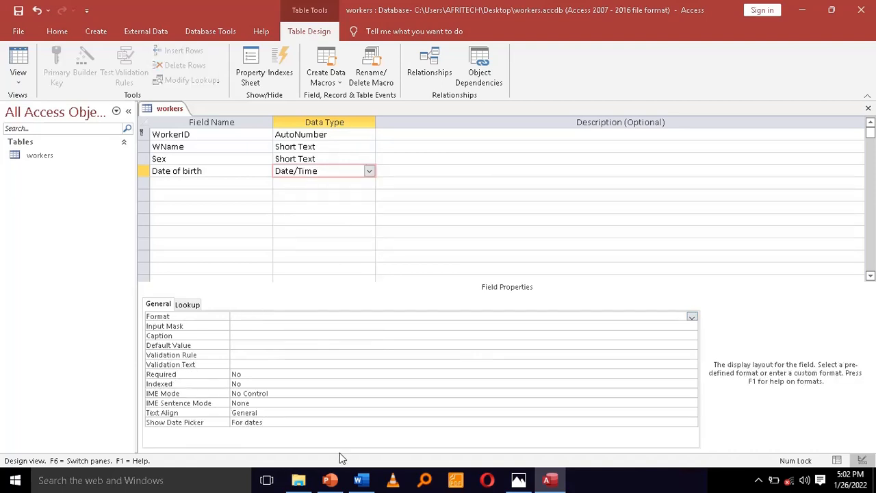
left_click(361, 481)
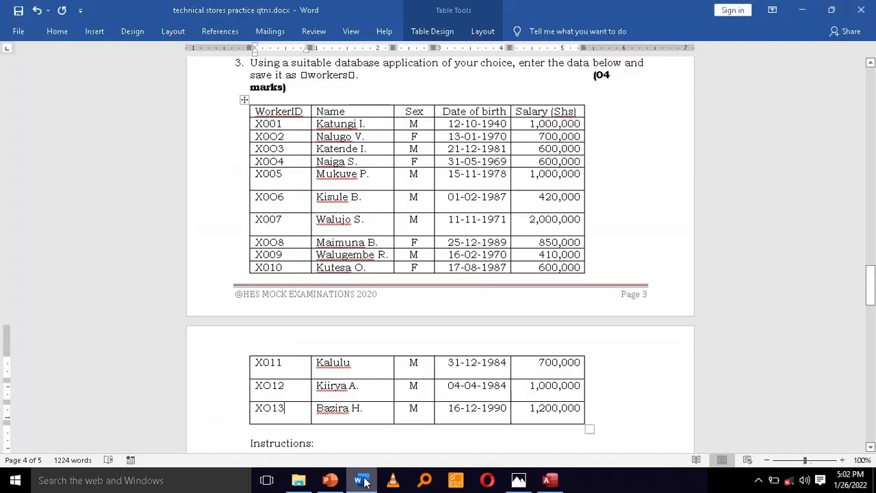
scroll(422, 178, "down", 6)
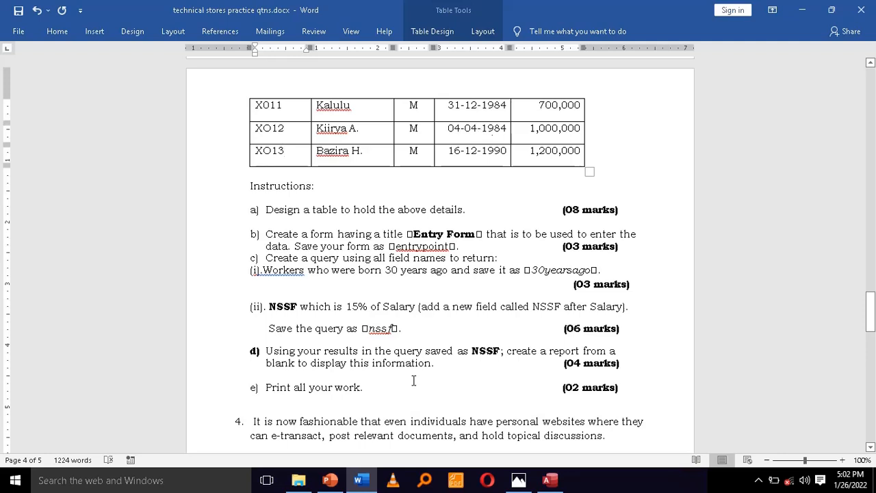
left_click(548, 480)
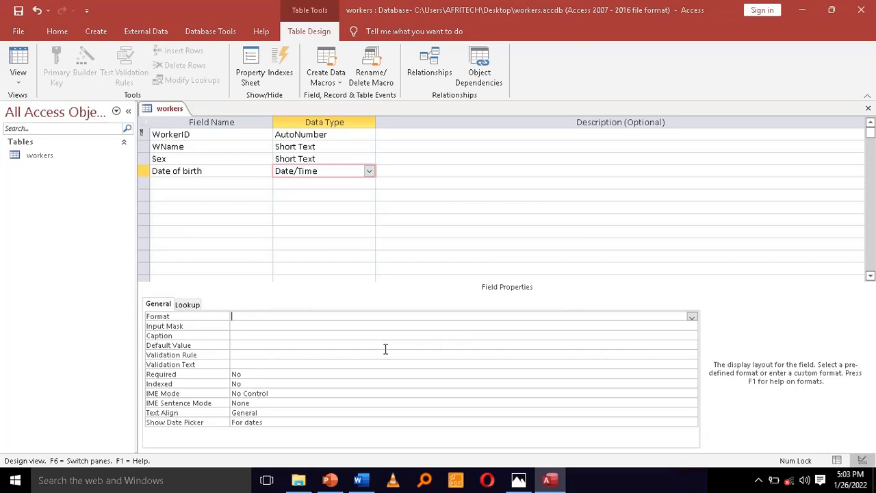
key("Caps_Lock")
type("DD-MM-YYYY")
- Add a field named Salary(Shs) below Date of birth in Access, checking the column heading in Word
left_click(202, 185)
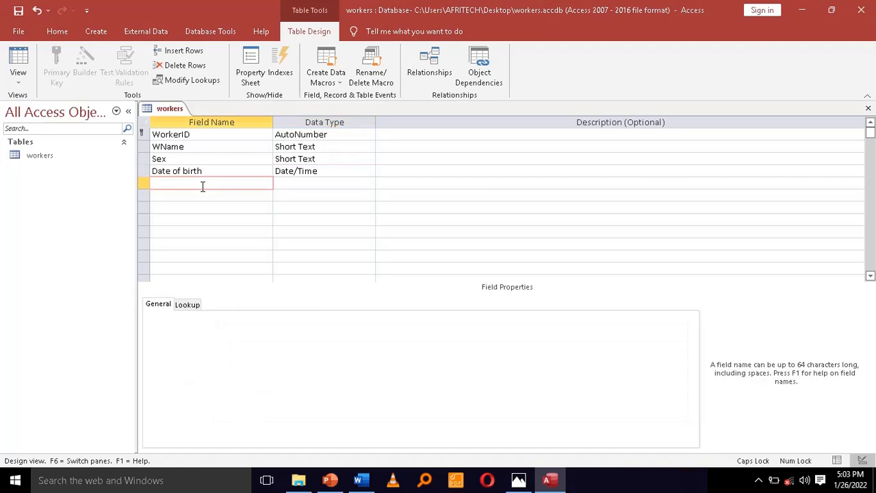
key("Caps_Lock")
type("Salary")
left_click(361, 481)
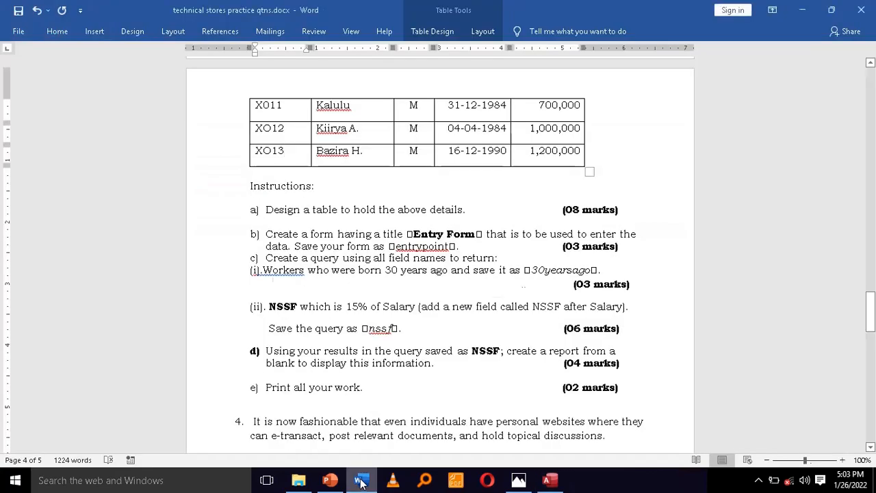
left_click(436, 296)
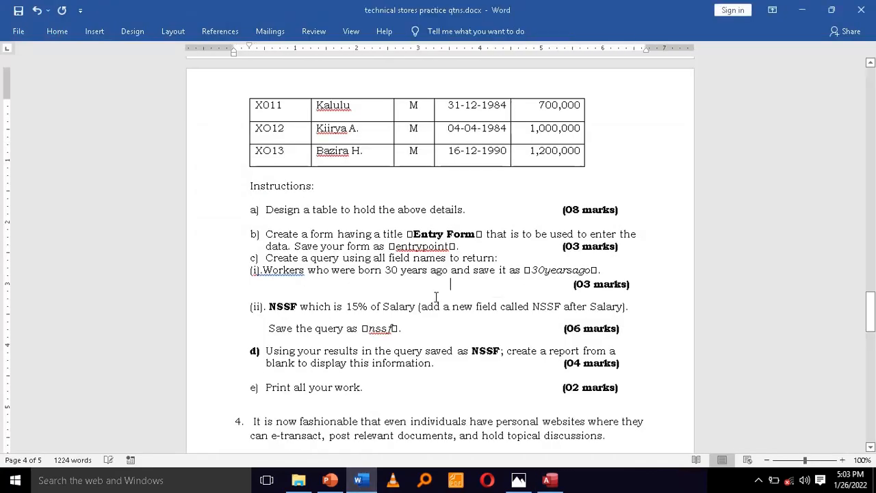
scroll(435, 297, "up", 6)
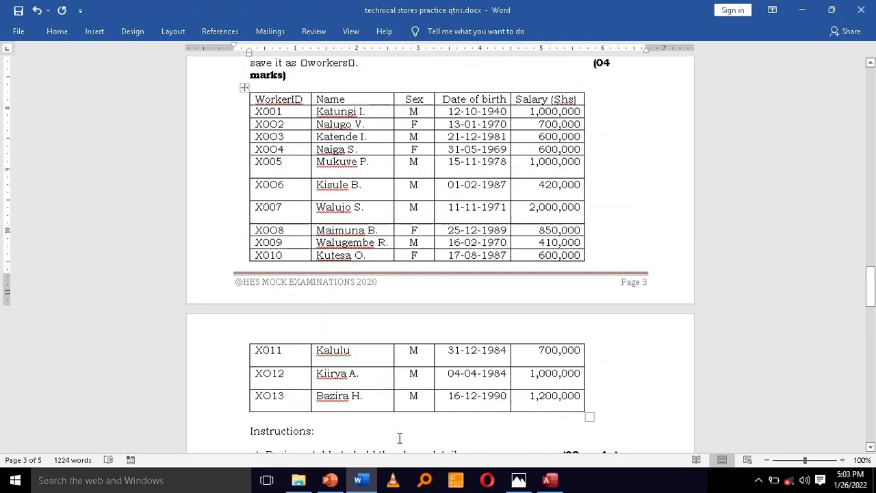
left_click(552, 481)
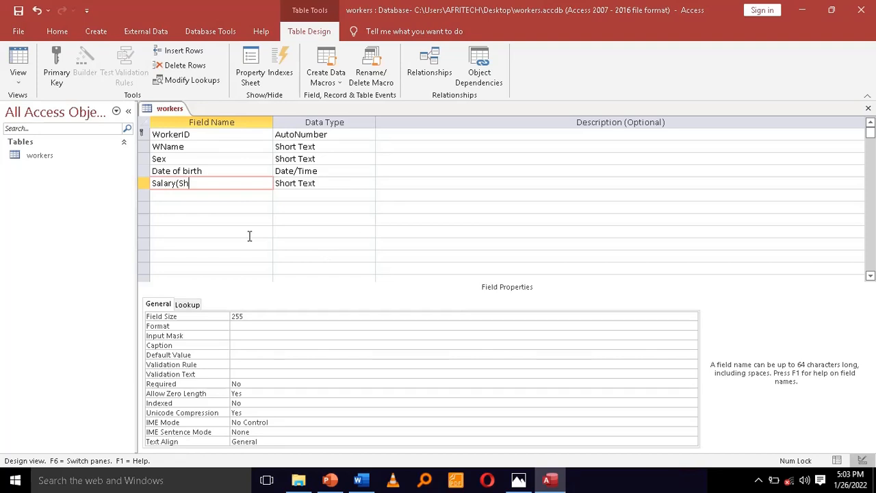
type("s")
- Set the data type of the Salary(Shs) field to Number
left_click(340, 182)
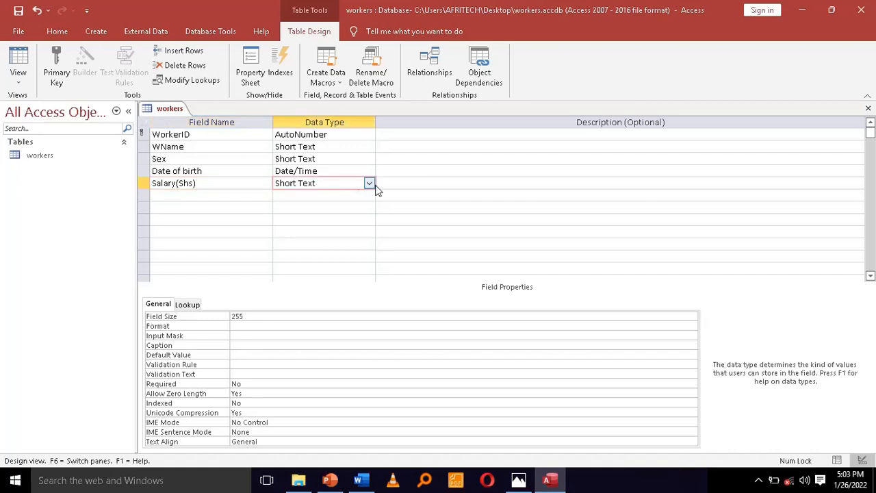
left_click(370, 184)
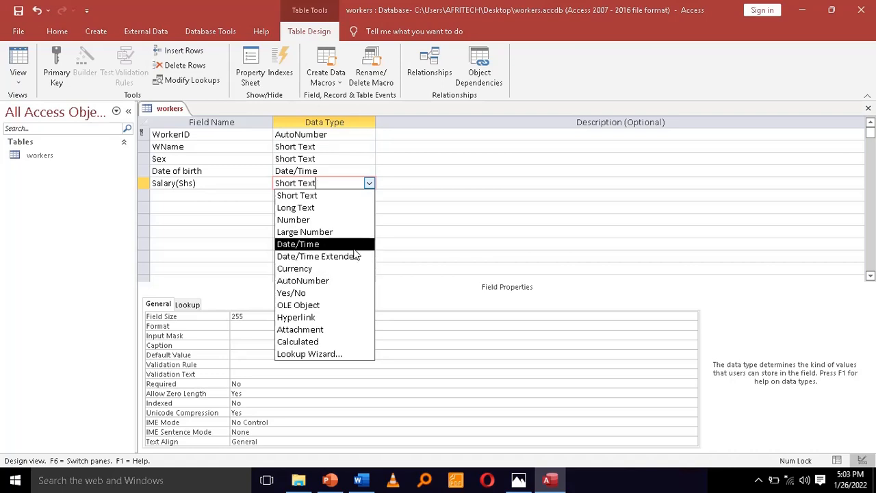
left_click(354, 222)
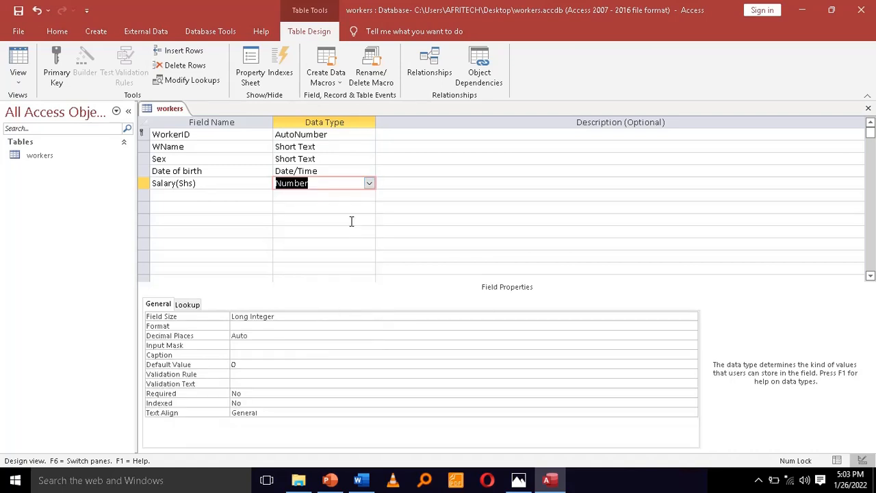
- Set the Format property of Salary(Shs) to Standard and compare it with the salary figures in Word
left_click(364, 327)
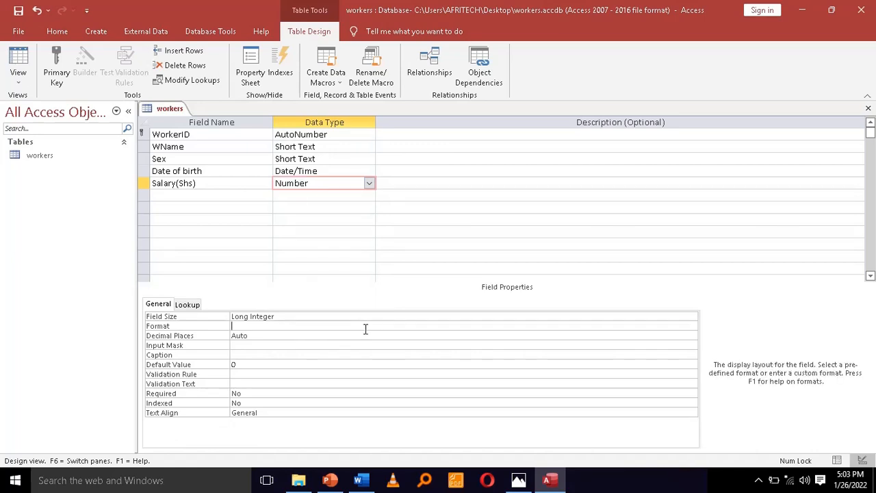
left_click(691, 327)
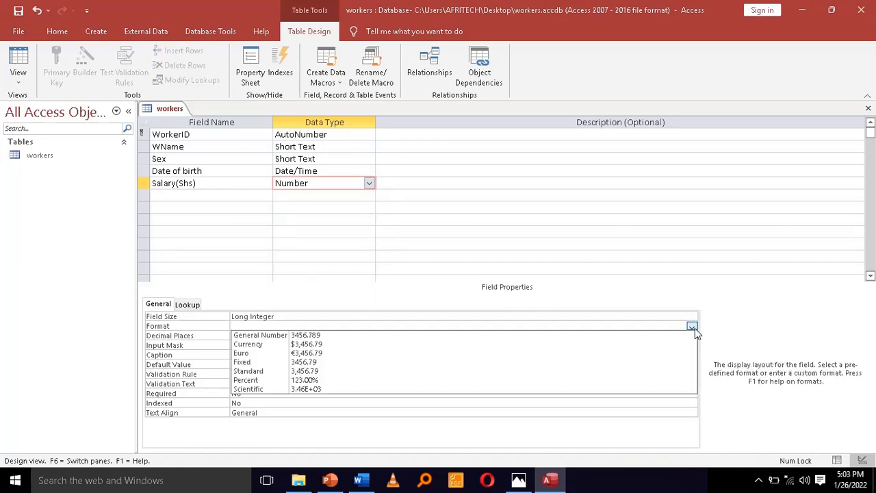
left_click(303, 372)
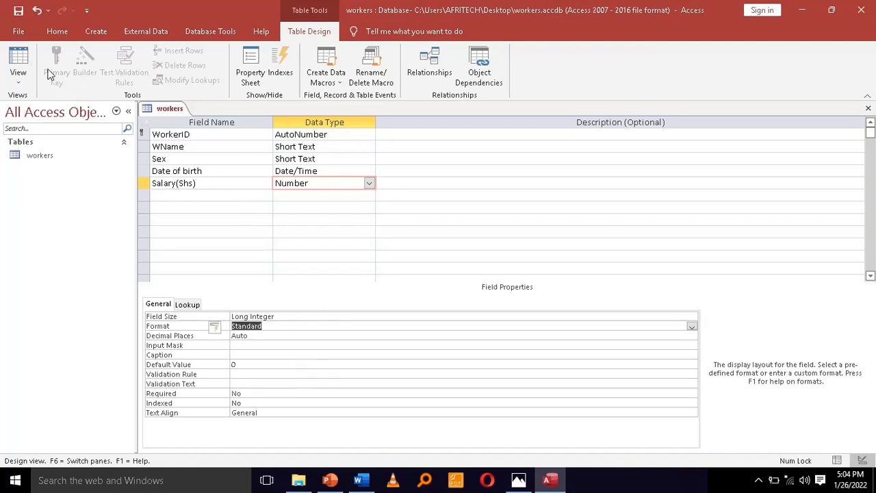
left_click(361, 480)
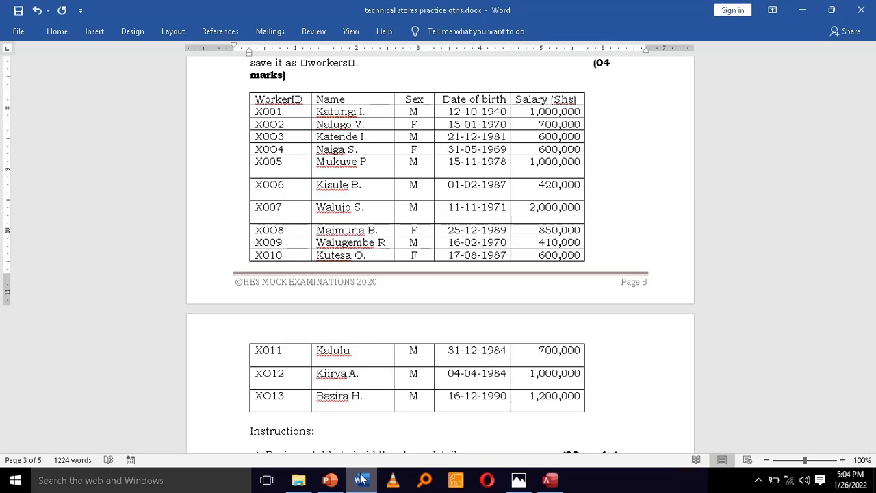
left_click(361, 480)
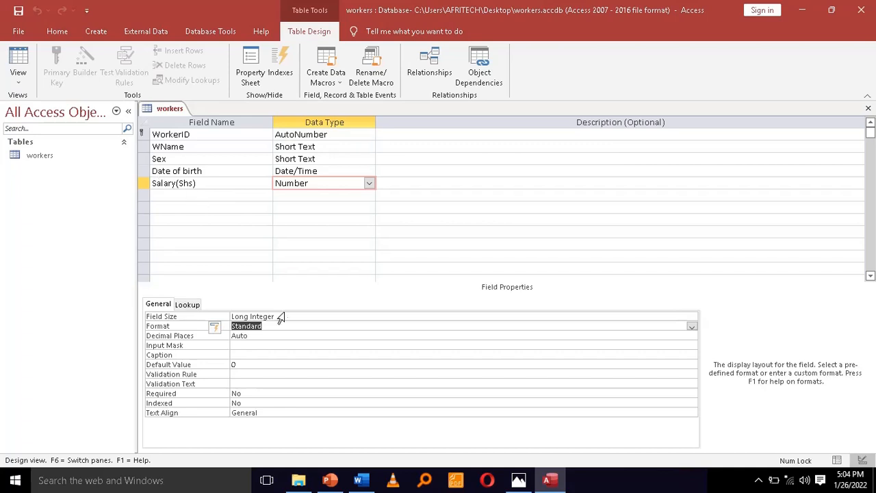
- Switch to Word and review question 3, its worker data table and the instructions that follow it
left_click(361, 480)
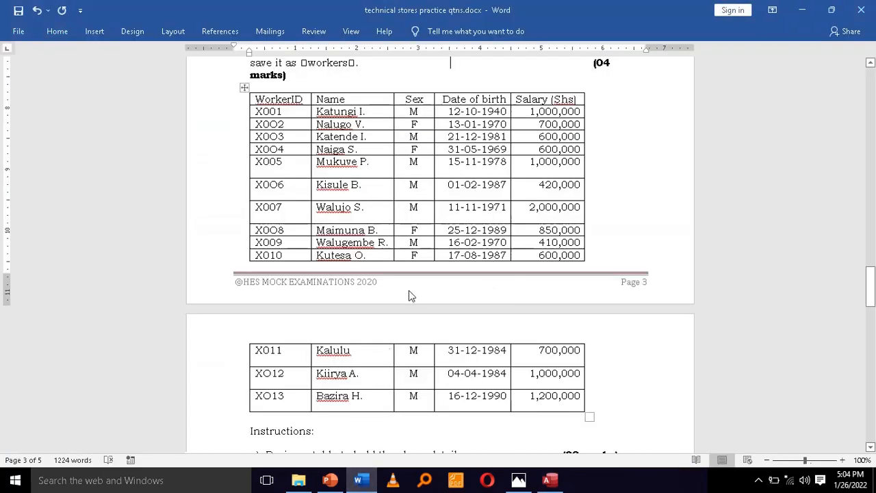
left_click(433, 199)
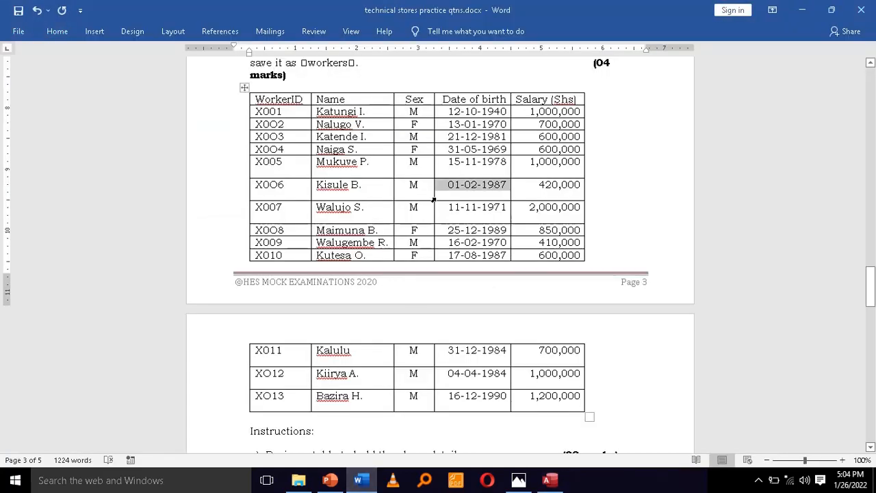
key("Up")
key("Up")
key("Up")
key("Up")
key("Up")
key("Up")
key("Up")
key("Up")
key("Up")
key("Up")
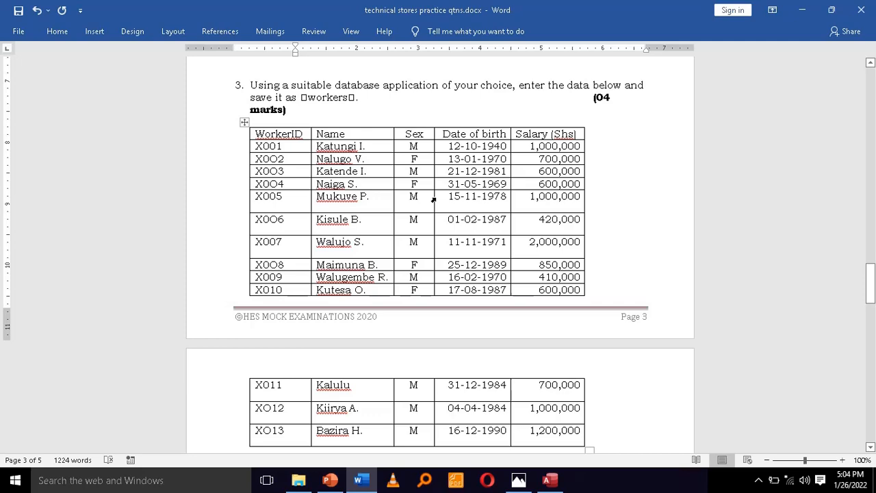
key("Down")
key("Down")
key("Down")
key("Down")
key("Down")
key("Down")
key("Down")
key("Down")
key("Down")
key("Down")
key("Down")
key("Down")
key("Down")
key("Down")
key("Down")
key("Down")
key("Down")
key("Down")
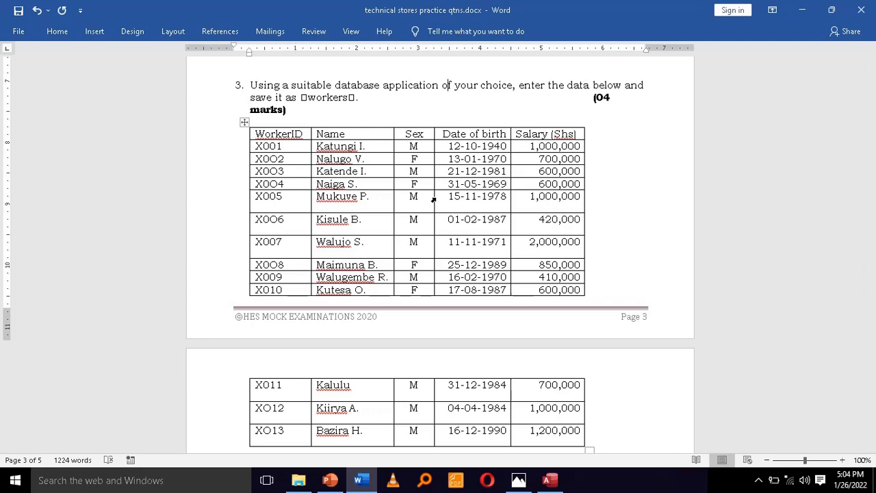
key("Down")
key("Down")
key("Down")
key("Down")
key("Down")
key("Down")
key("Down")
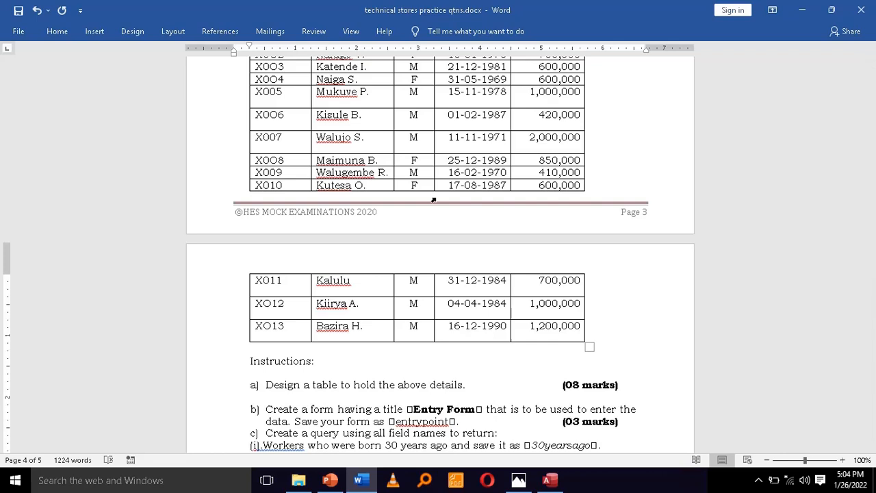
key("Up")
key("Up")
key("Up")
key("Up")
key("Up")
key("Up")
key("Up")
key("Up")
key("Up")
key("Up")
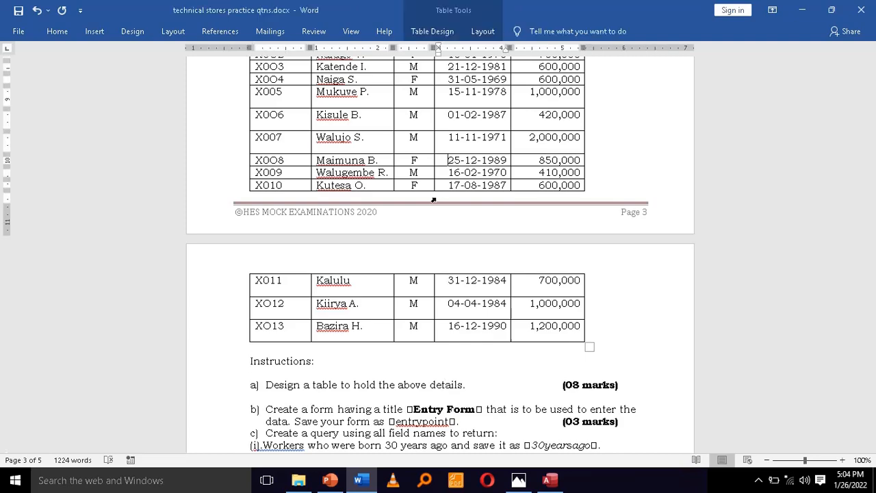
key("Up")
key("Up")
key("Up")
key("Up")
key("Up")
key("Up")
key("Up")
key("Up")
key("Up")
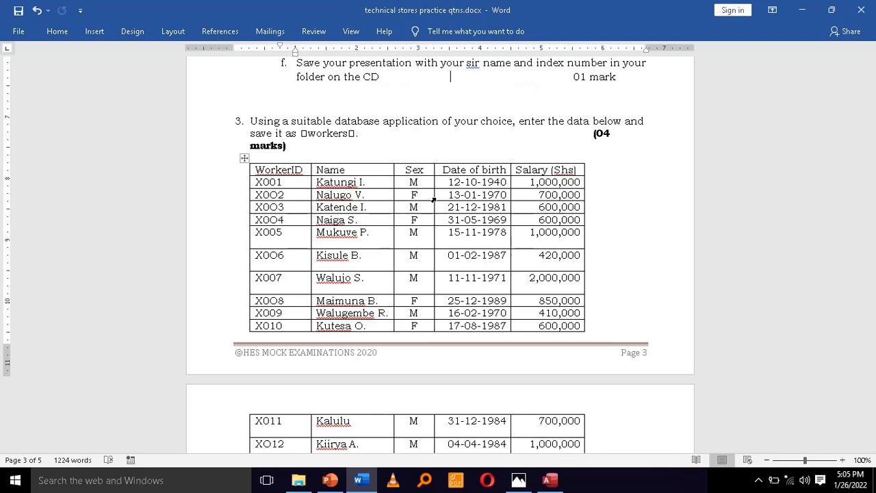
- Read the instructions below the worker table and select instruction b) about creating the Entry Form
key("Down")
key("Down")
key("Down")
key("Down")
key("Down")
key("Down")
key("Down")
key("Down")
key("Down")
key("Down")
key("Down")
key("Down")
key("Down")
key("Down")
key("Down")
key("Down")
key("Down")
key("Down")
key("Down")
key("Down")
key("Down")
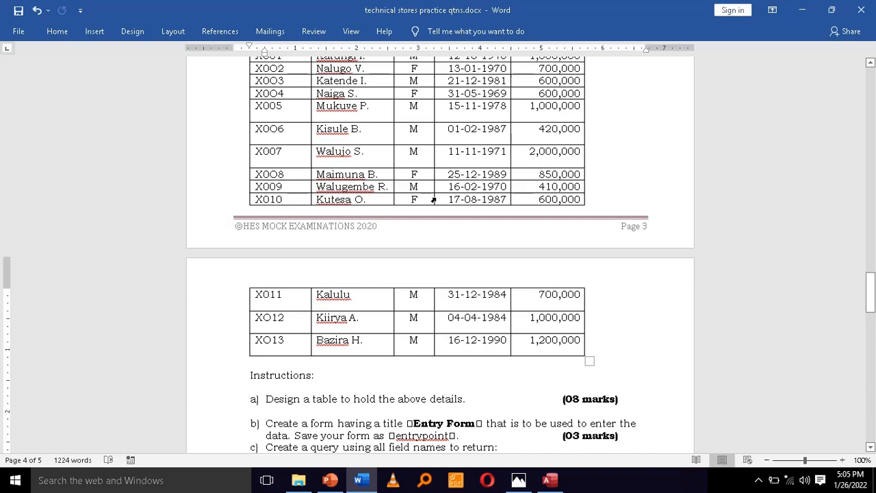
key("Down")
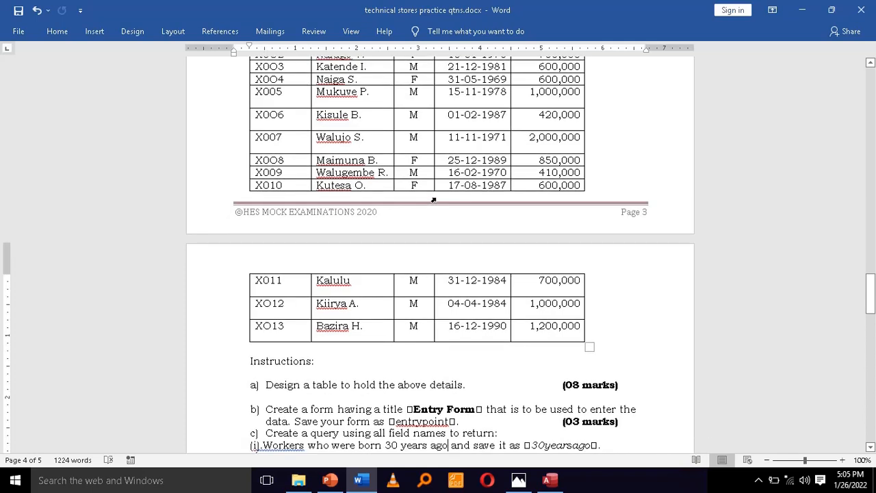
key("Down")
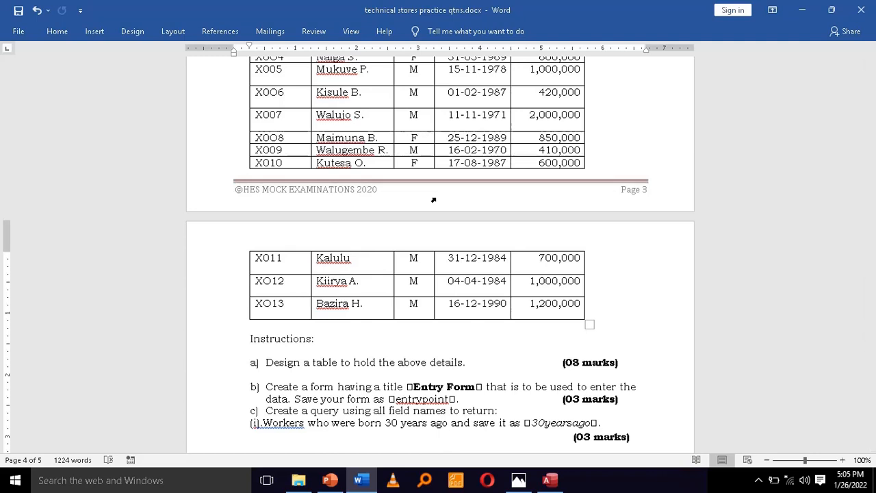
scroll(435, 201, "down", 1)
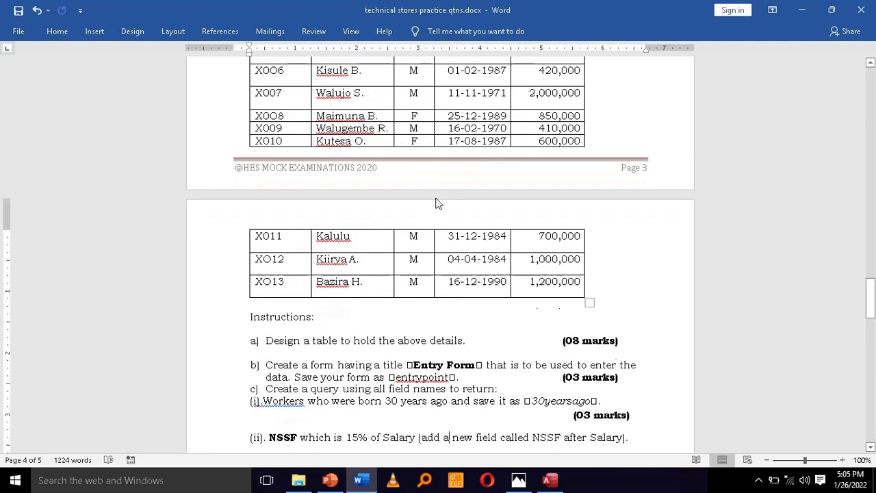
left_click_drag(463, 377, 264, 370)
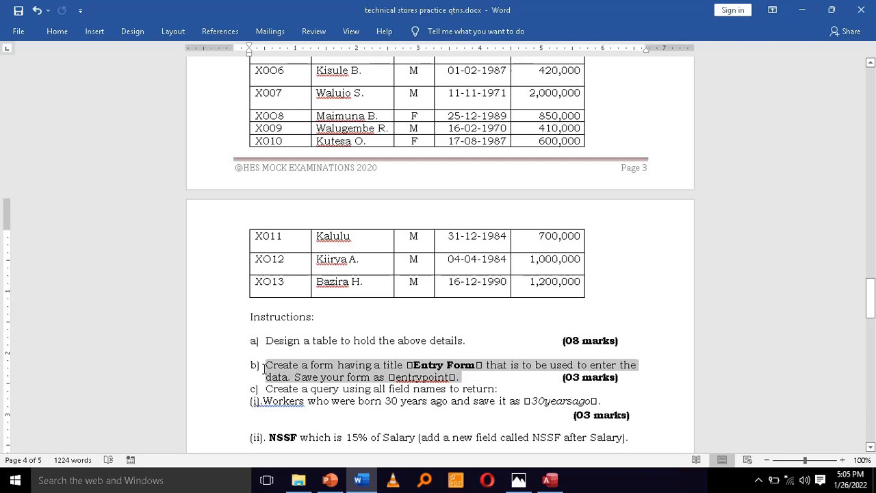
- Switch the workers table in Access to Datasheet View and check the PowerPoint slide on database components
left_click(548, 481)
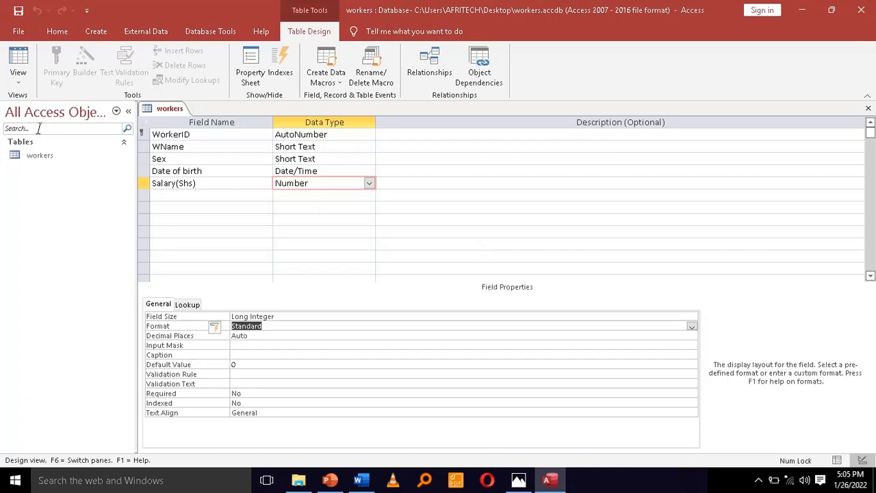
left_click(17, 83)
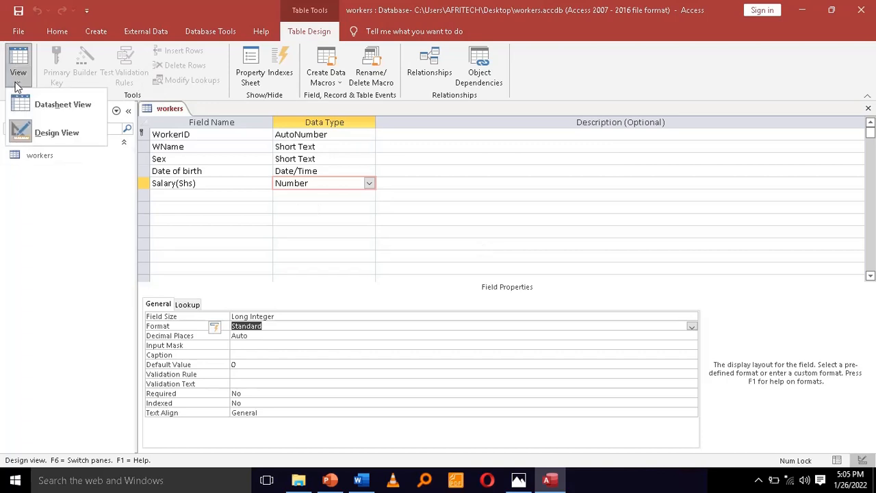
left_click(41, 104)
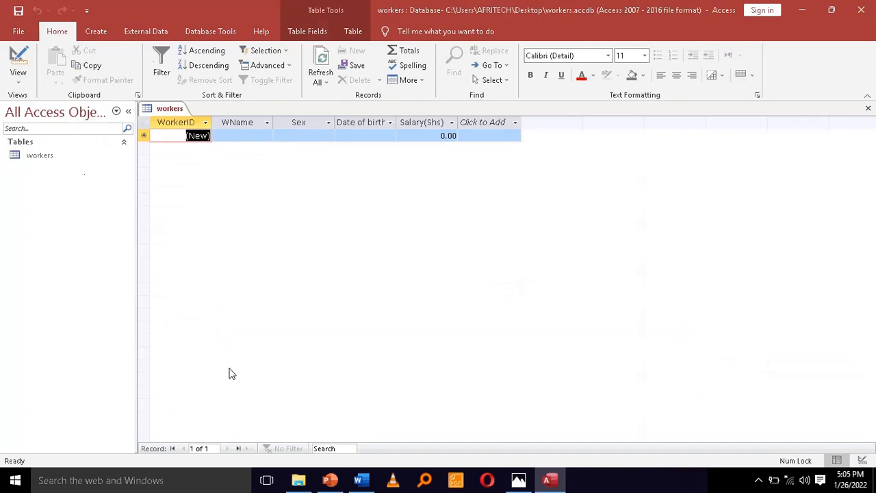
left_click(330, 480)
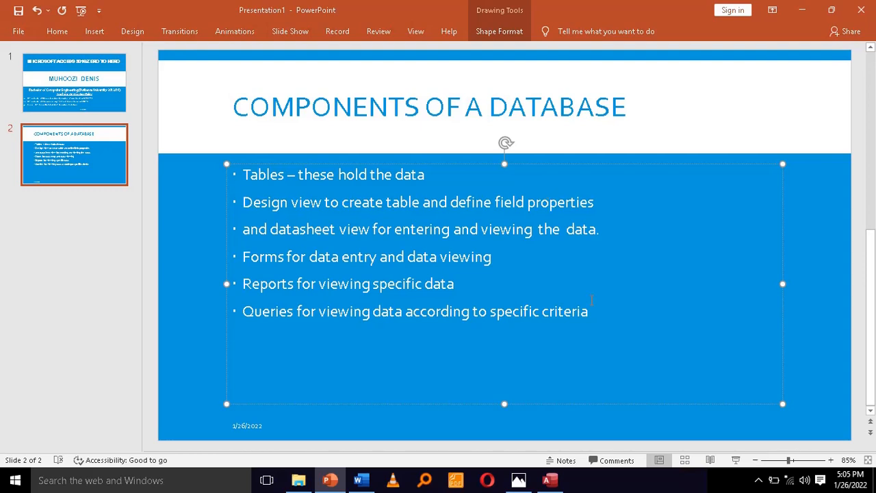
left_click(550, 481)
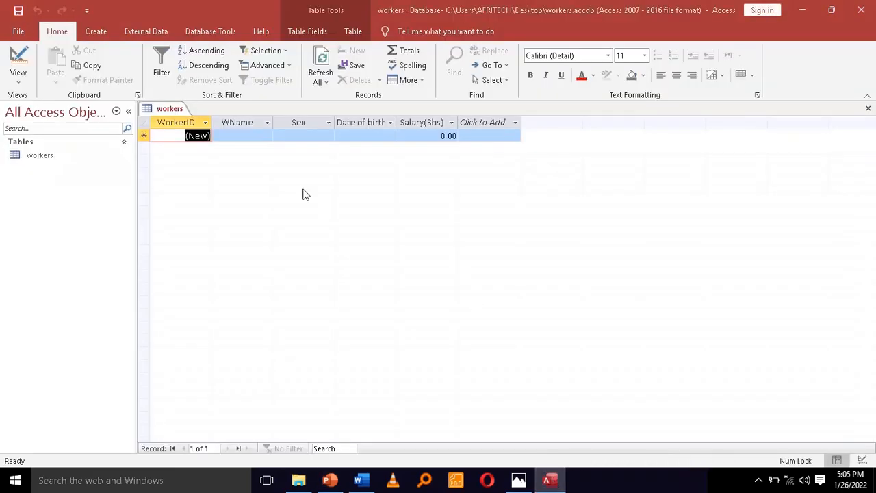
- Bring up the worker data in Word, restore its window from full screen and narrow it to about half the screen
left_click(228, 138)
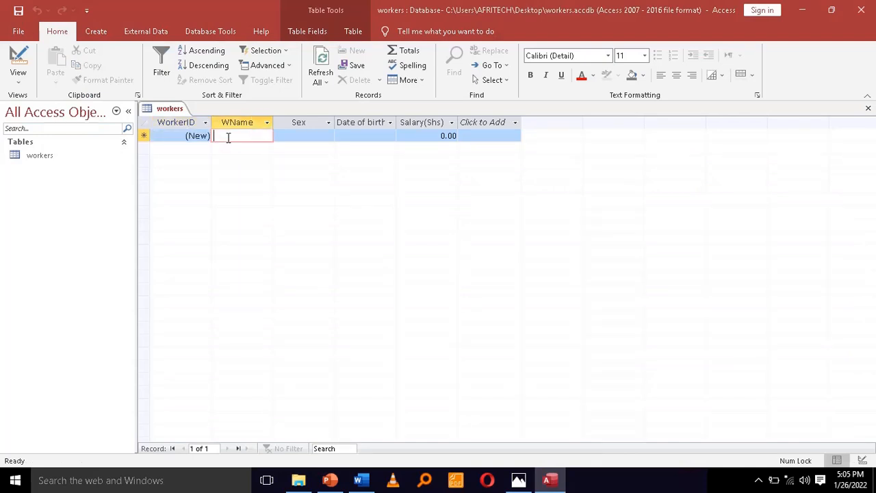
left_click(361, 480)
left_click(394, 281)
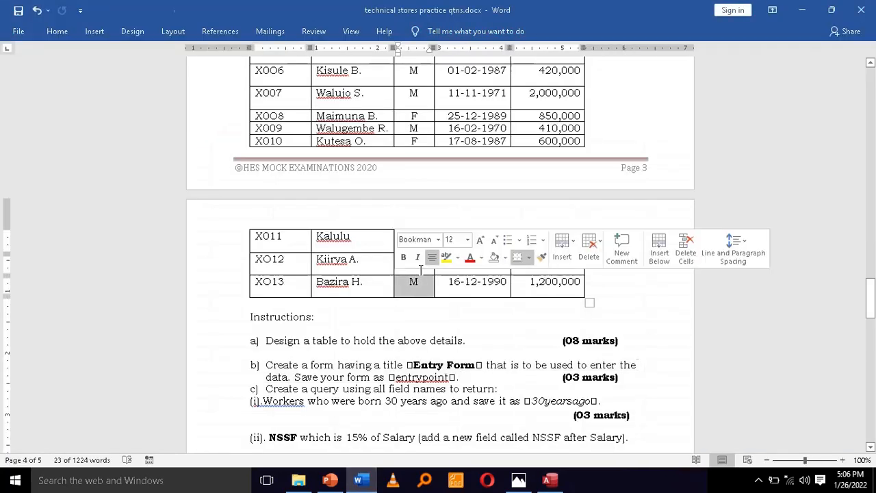
left_click(420, 267)
scroll(420, 269, "up", 3)
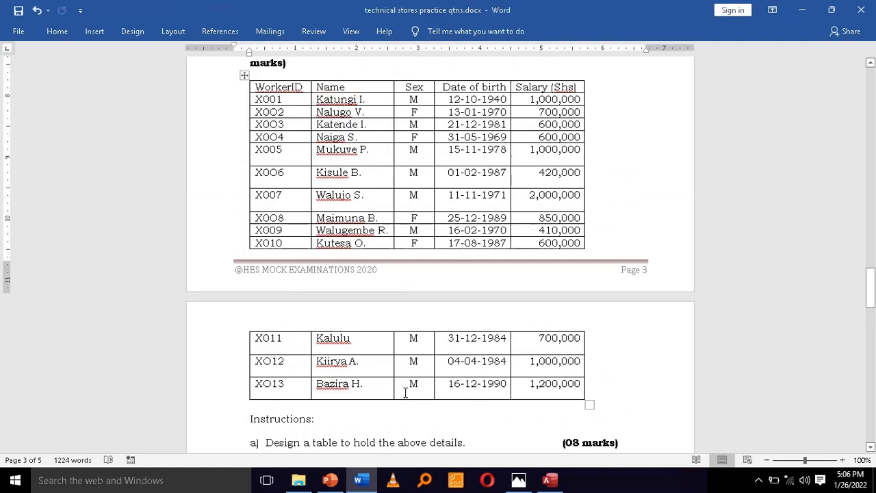
left_click(827, 11)
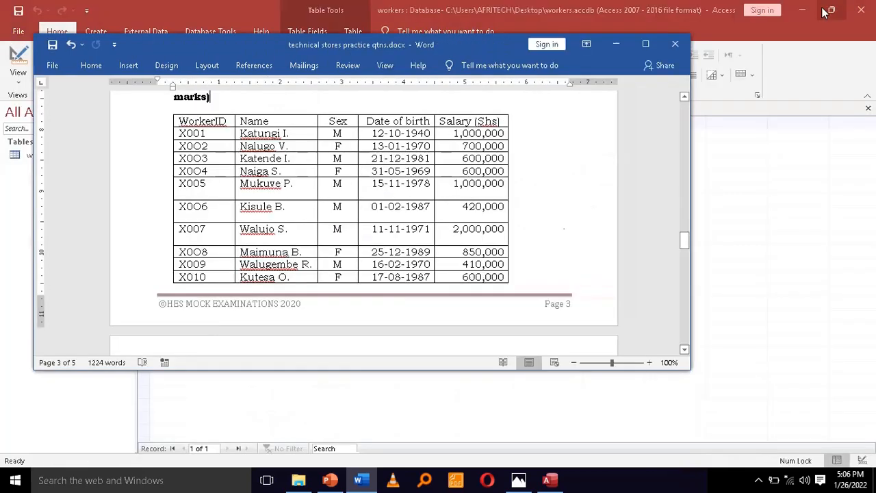
left_click_drag(692, 124, 435, 134)
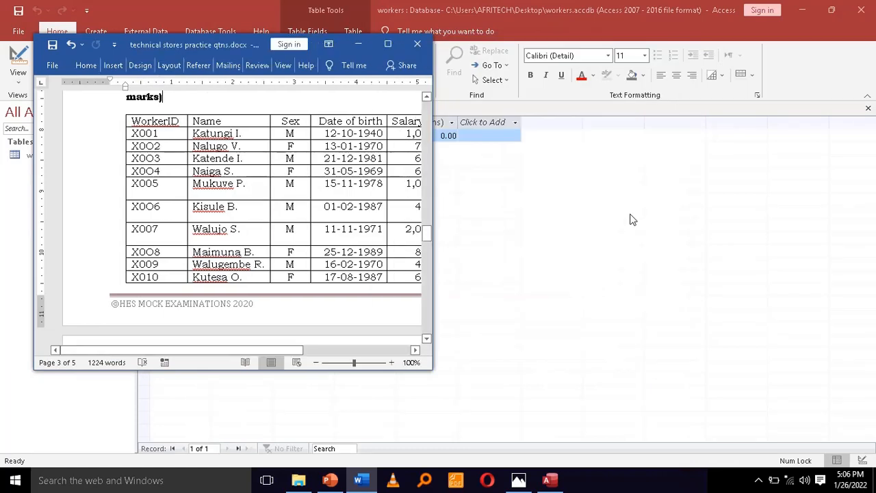
- Restore the Access window to a smaller size, place it beside the Word window and narrow its navigation pane
left_click(632, 219)
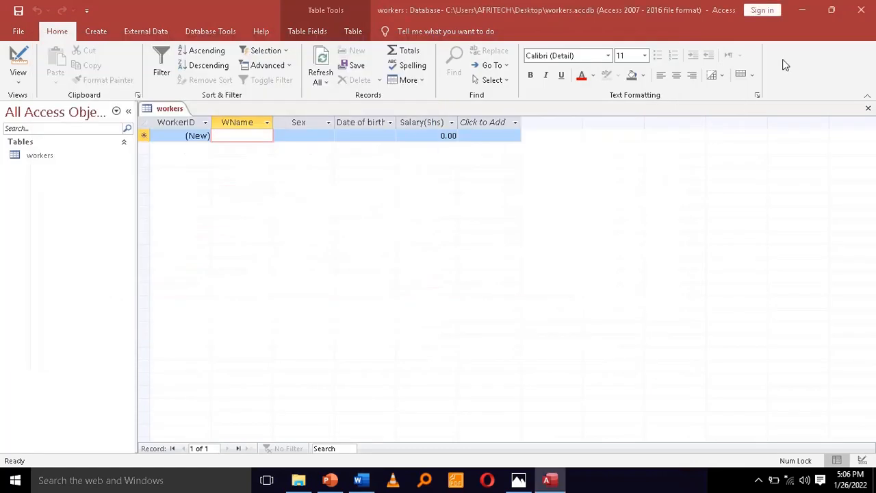
left_click(831, 10)
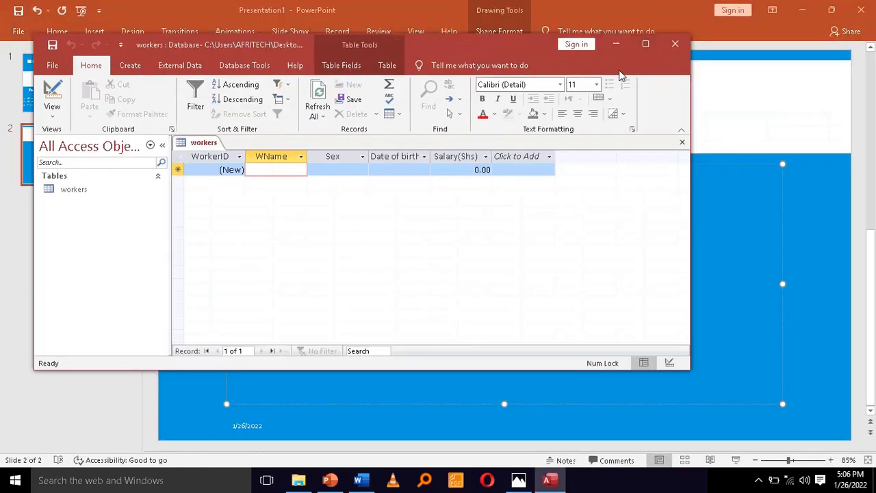
right_click(196, 180)
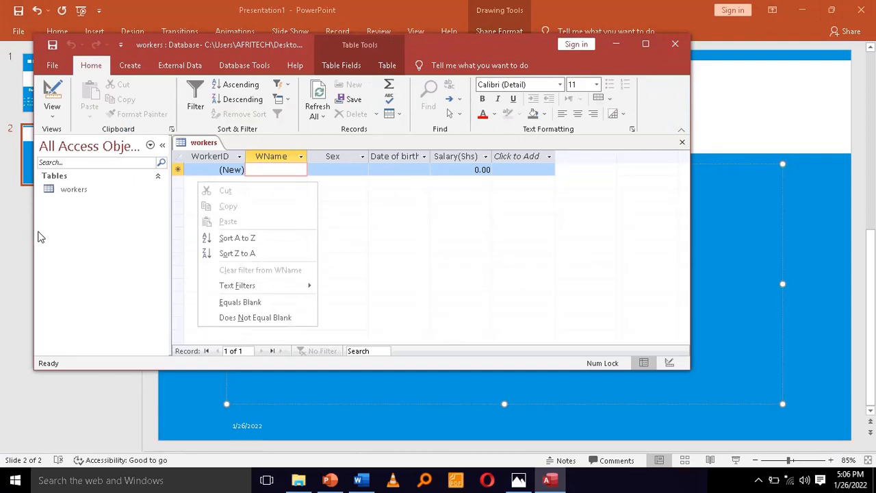
left_click_drag(34, 233, 302, 202)
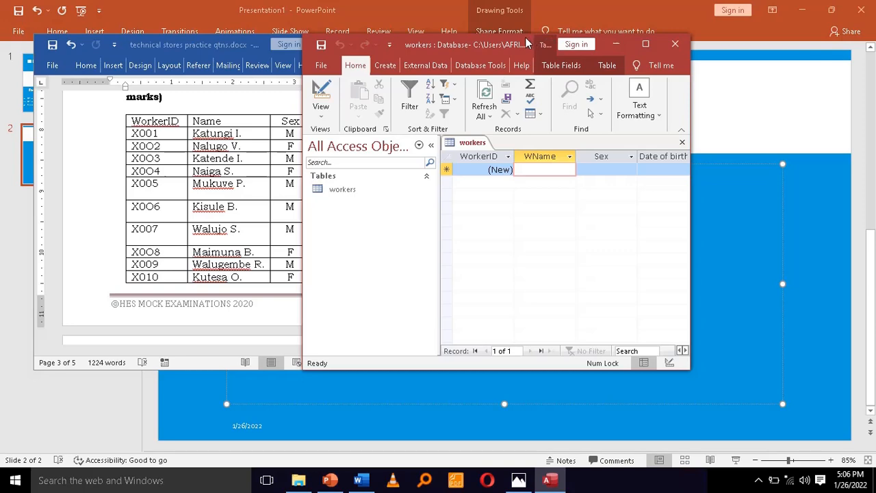
left_click_drag(530, 43, 669, 25)
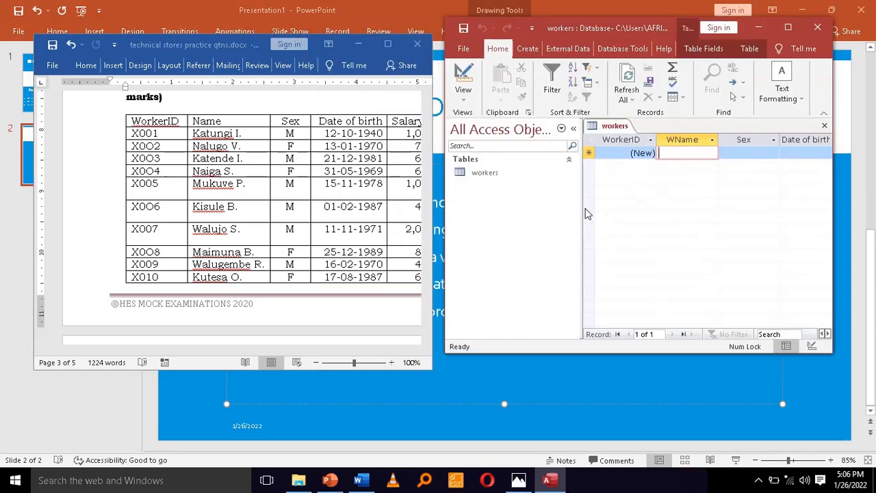
left_click_drag(582, 206, 513, 206)
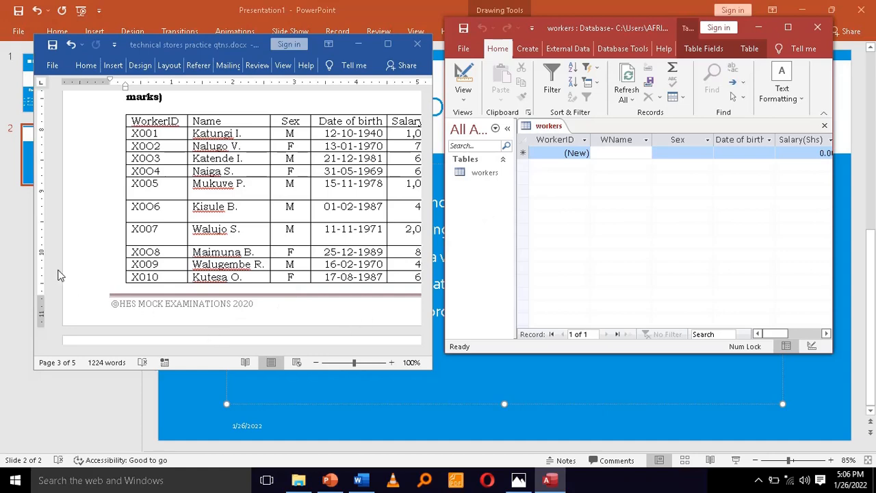
- Widen the Word and Access windows so both show their columns from WorkerID through Salary
left_click_drag(32, 258, 8, 257)
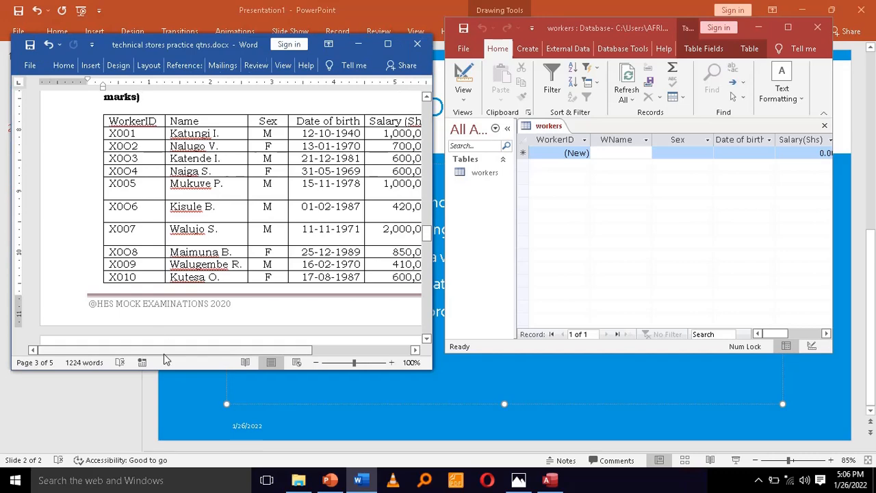
left_click_drag(165, 351, 212, 332)
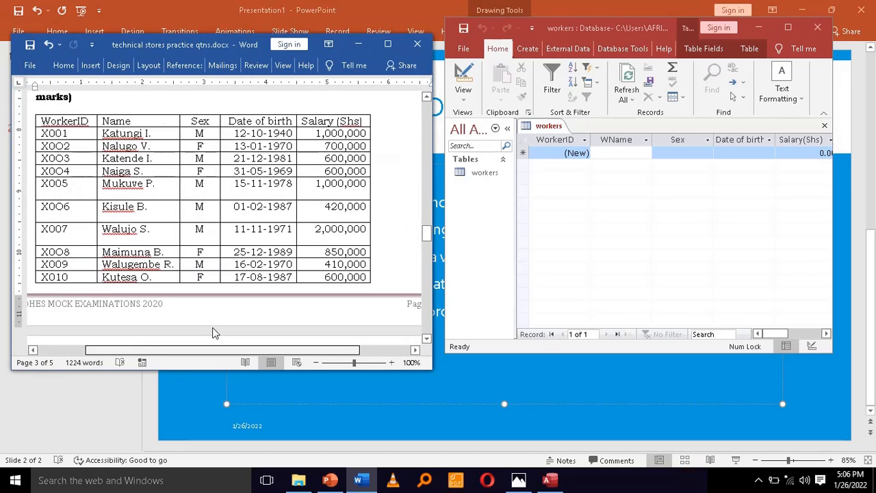
left_click(617, 154)
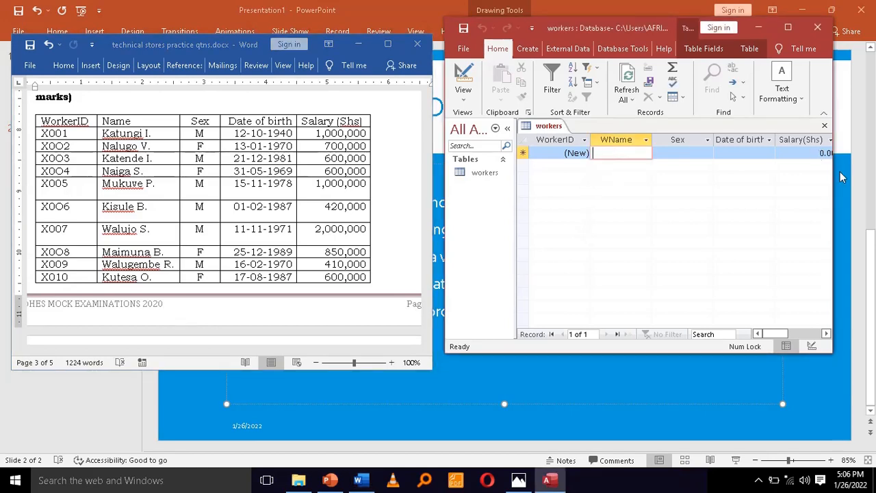
left_click_drag(833, 172, 871, 168)
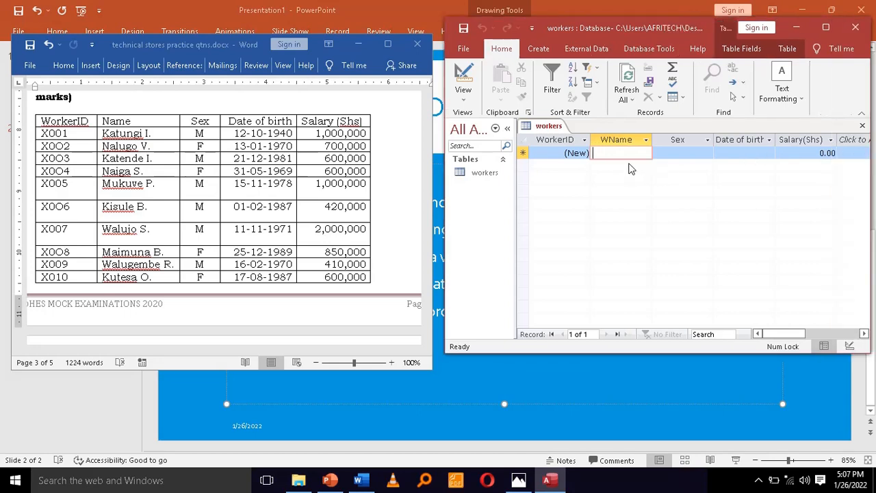
- Enter the first worker's name from the Word table in the workers datasheet and set the sex to M
type("Katu")
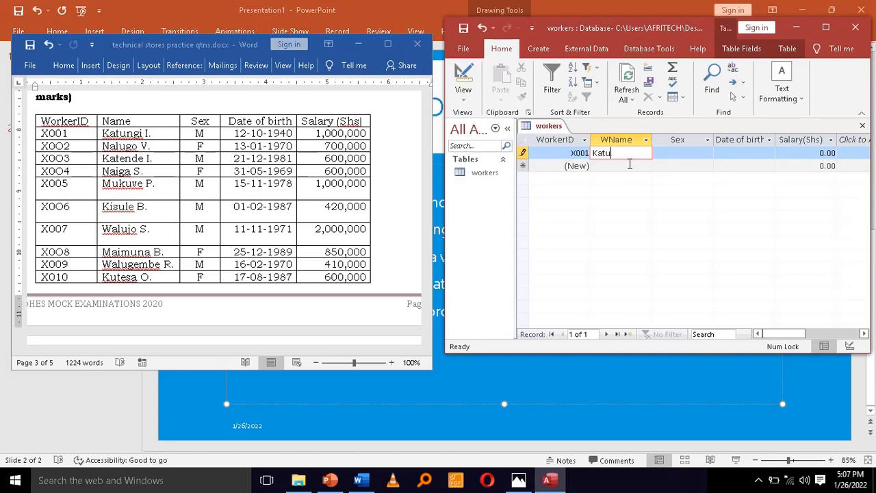
type("ngi I.")
key("Tab")
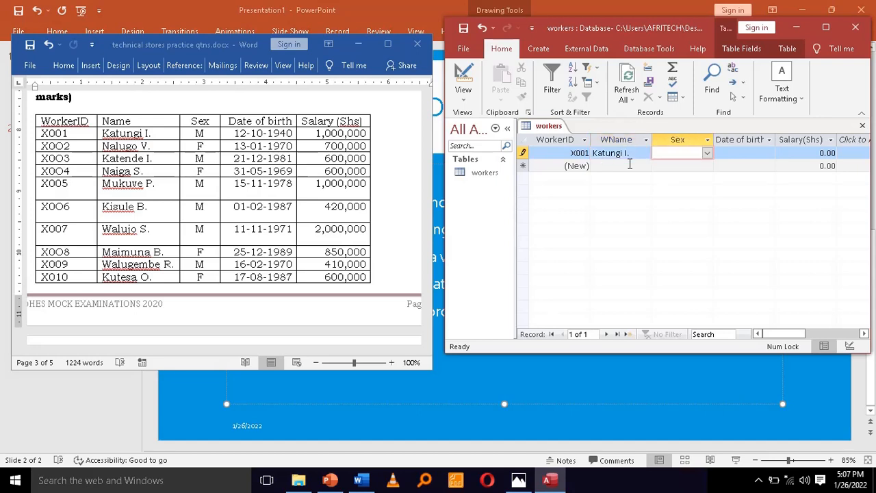
left_click(708, 157)
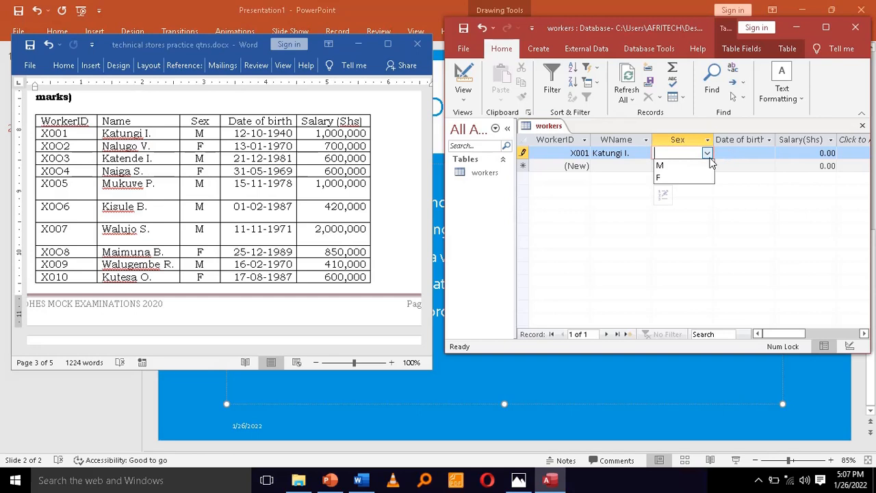
left_click(676, 167)
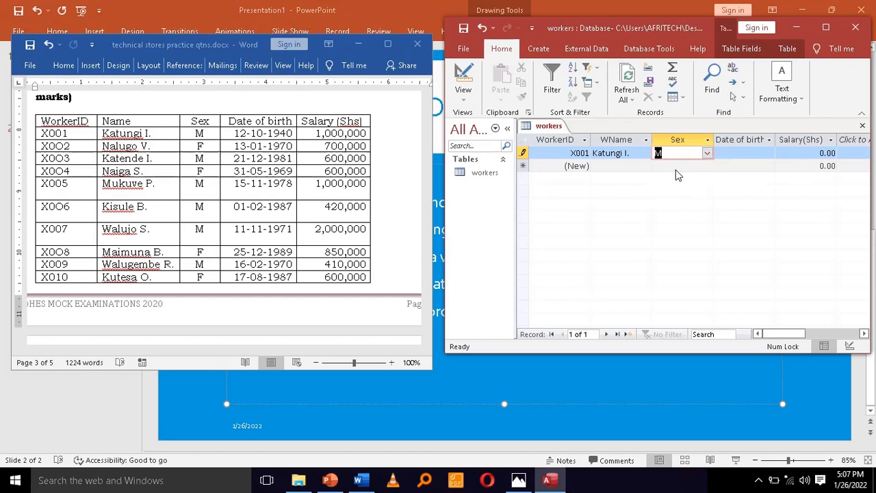
- Enter the first worker's date of birth and a salary of 10,000,000
left_click(783, 153)
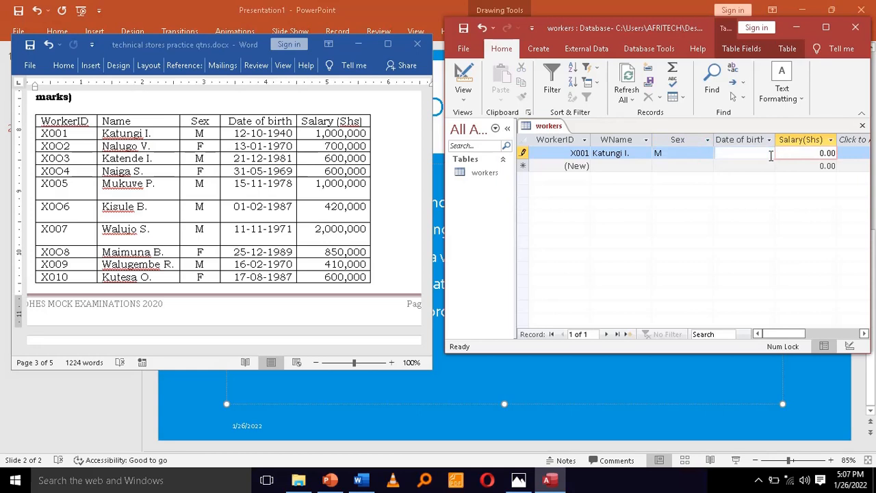
left_click(771, 155)
left_click(781, 155)
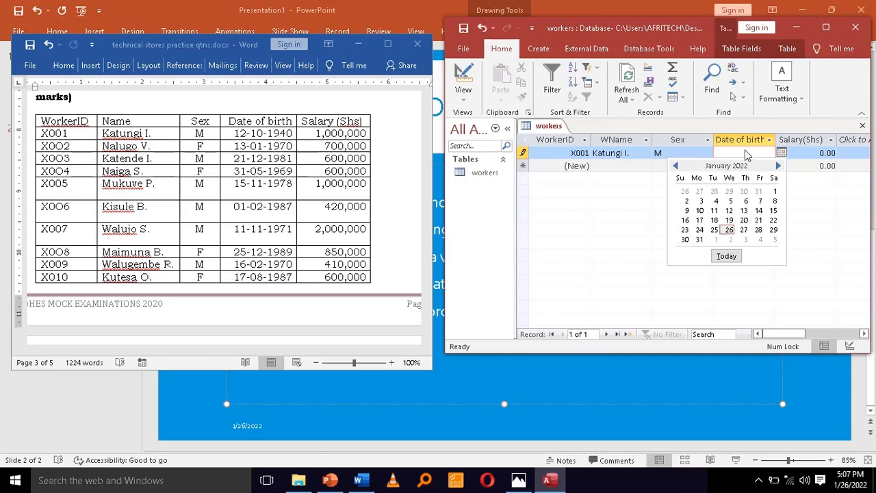
left_click(746, 148)
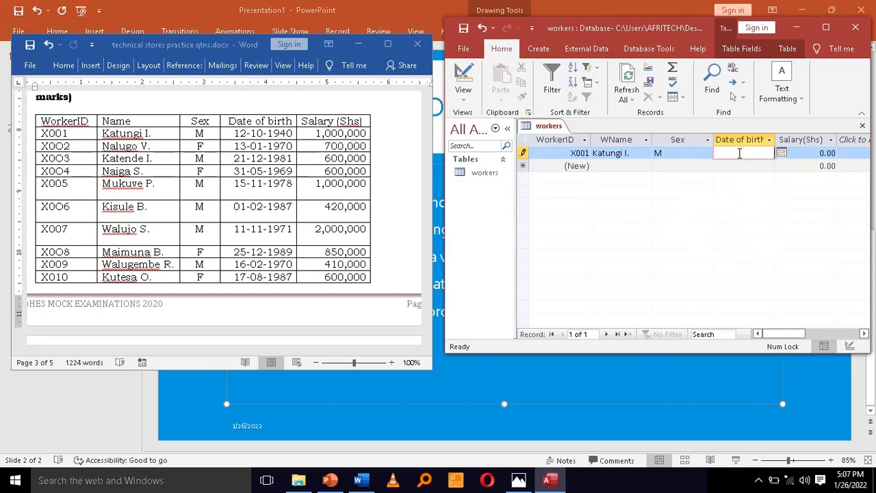
type("12-10-1940")
left_click(807, 153)
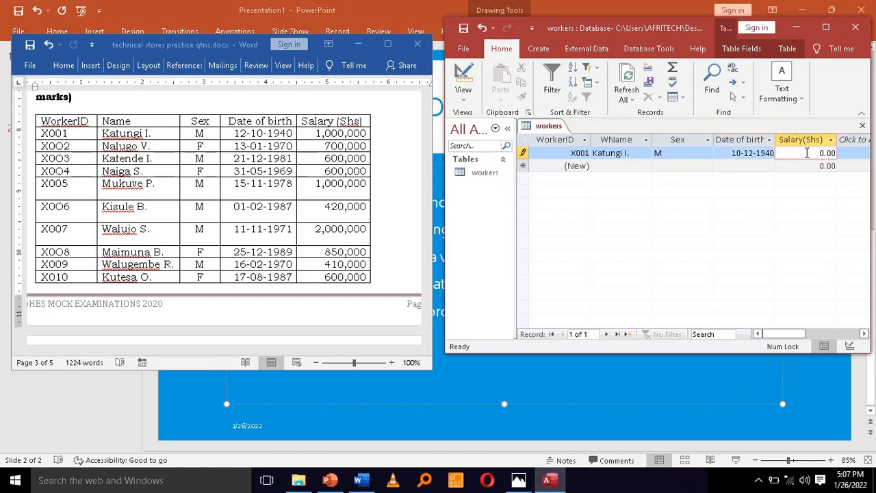
type("10000000")
left_click(759, 159)
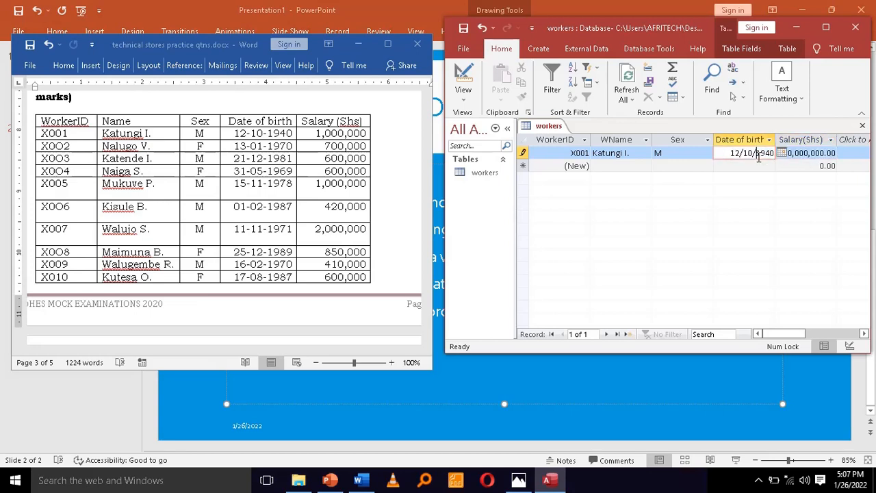
left_click(824, 154)
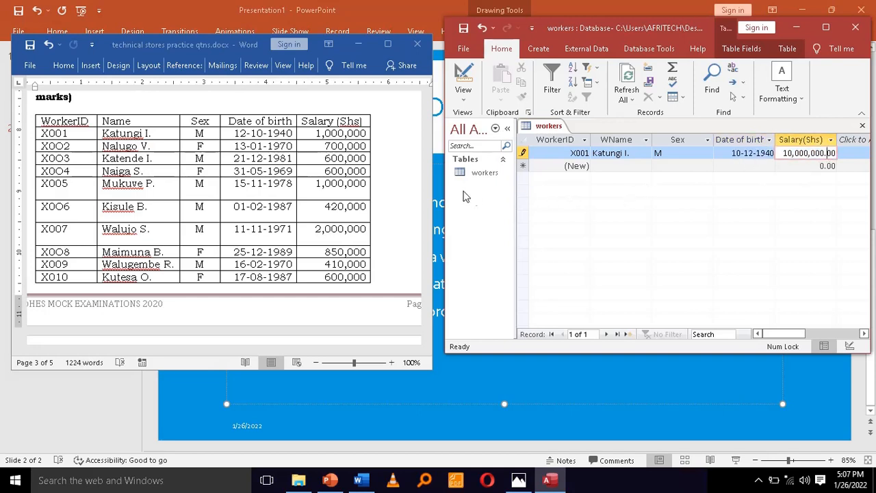
- Set the Salary(Shs) field's decimal places to 0 in Design View, save the table and return to Datasheet View
left_click(469, 102)
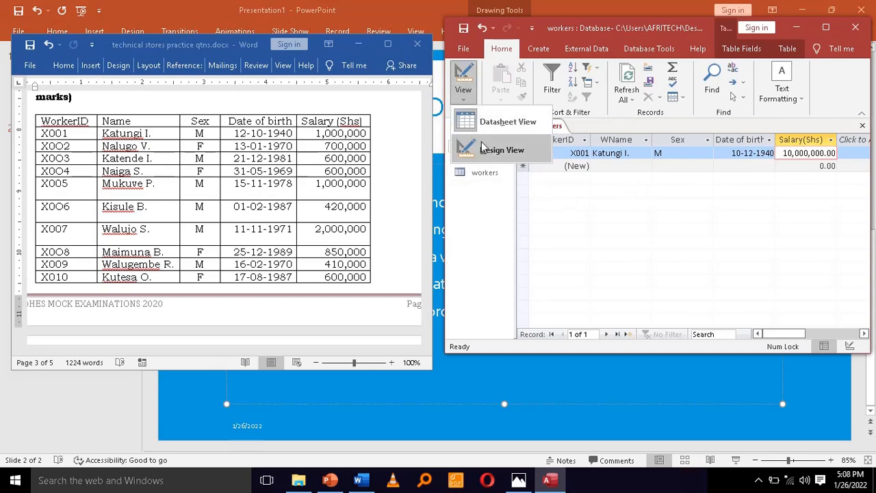
left_click(482, 148)
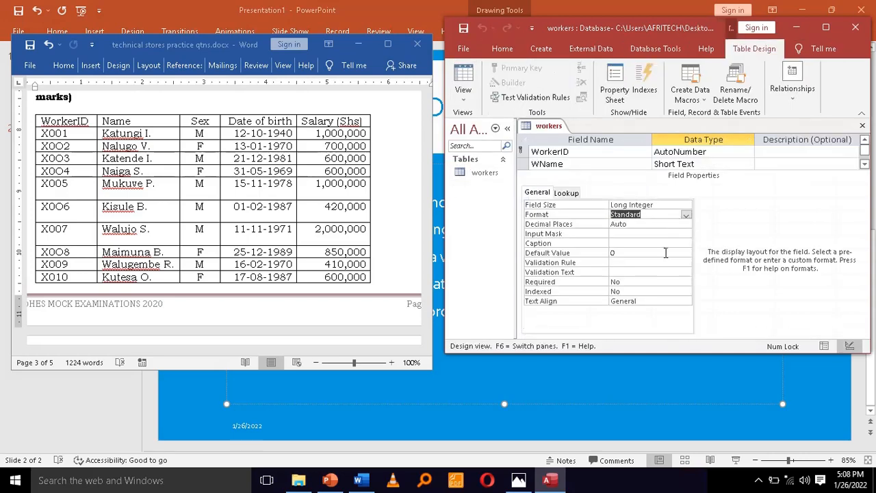
left_click(643, 225)
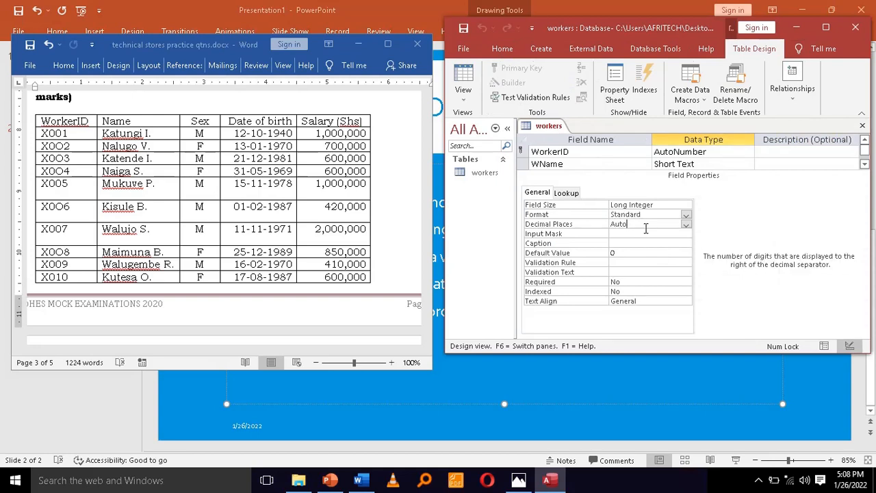
left_click(686, 225)
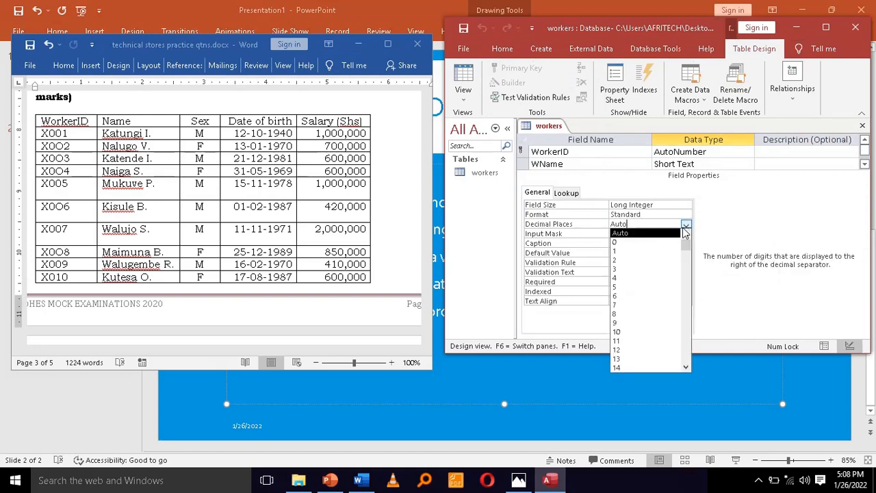
left_click(642, 244)
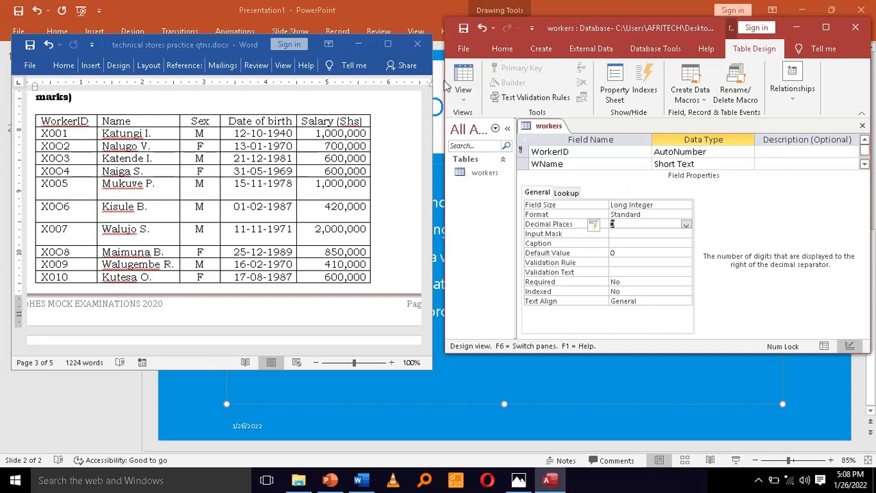
left_click(462, 29)
left_click(463, 92)
left_click(479, 122)
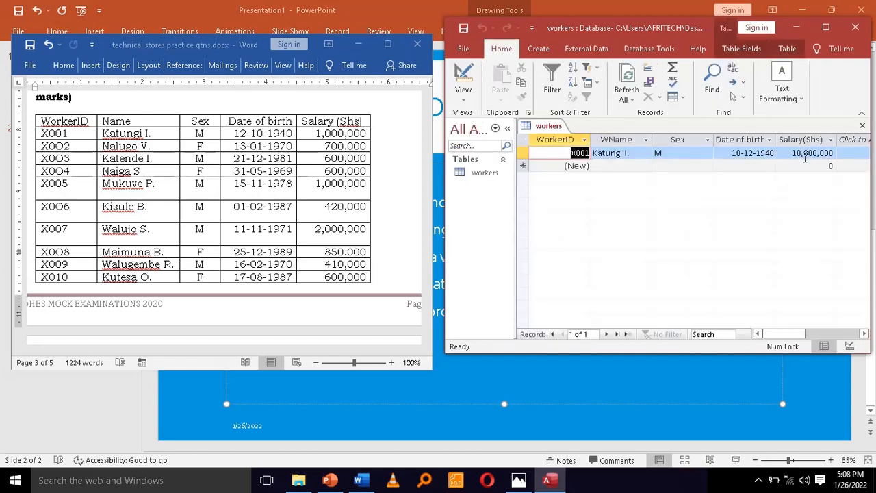
- Correct the first worker's salary to 1,000,000 and check the record's date of birth and sex
left_click(830, 153)
key("BackSpace")
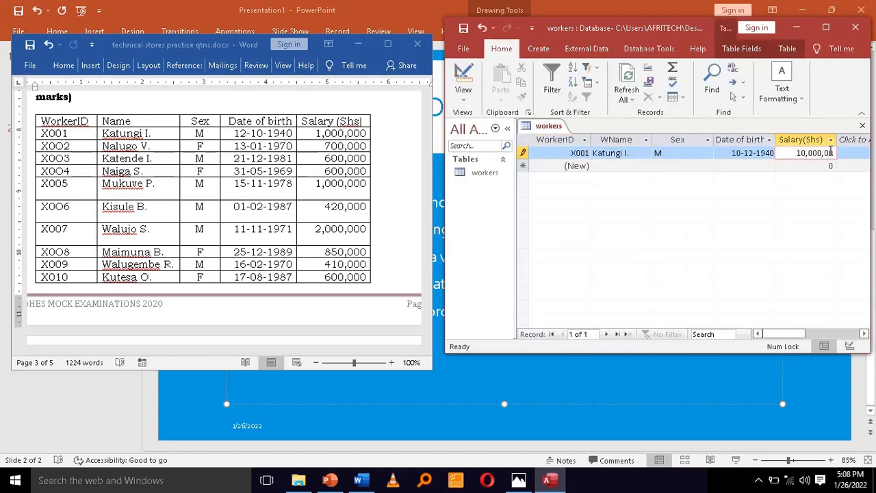
left_click(749, 161)
left_click(740, 152)
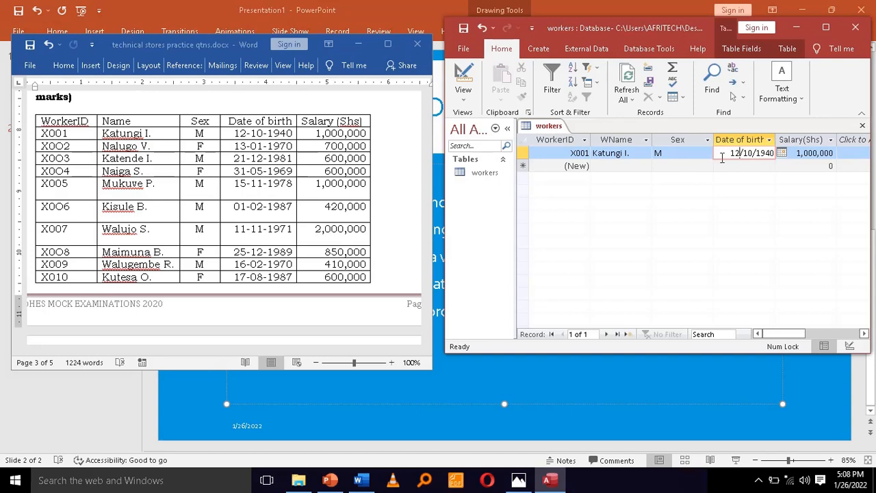
left_click(683, 155)
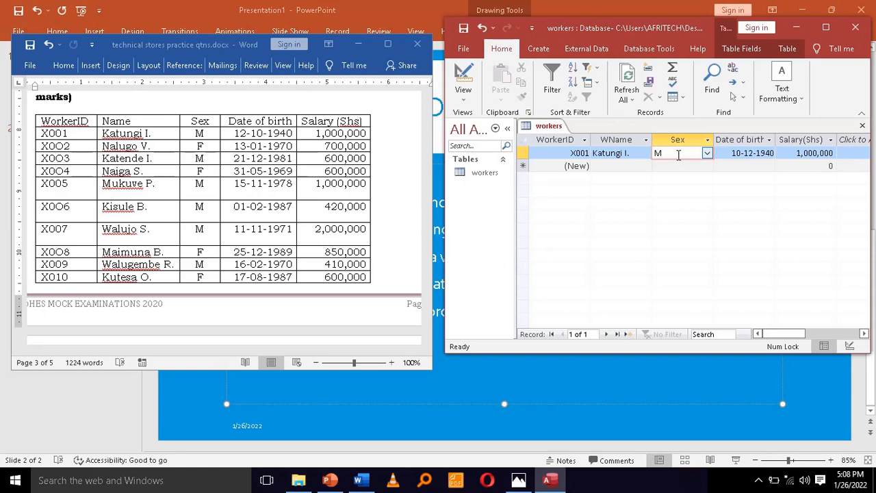
- Start the second worker's record with the name from the Word table and set the sex to F
left_click(615, 166)
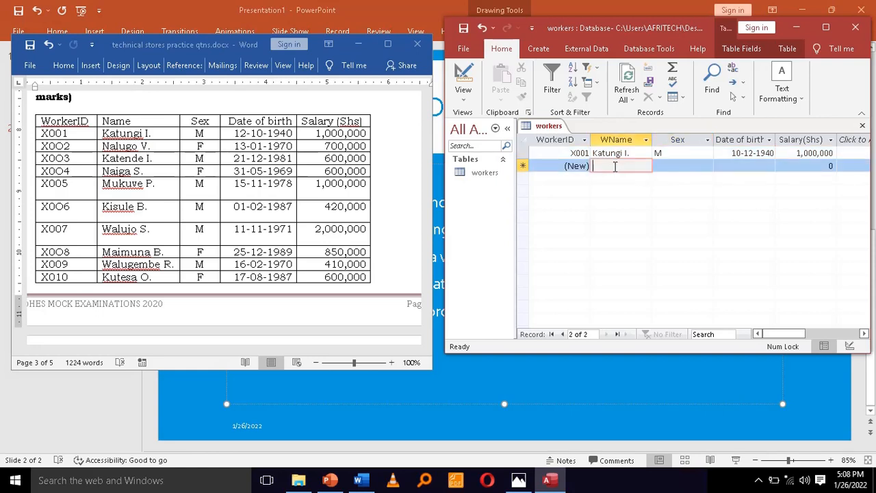
type("Nalugo")
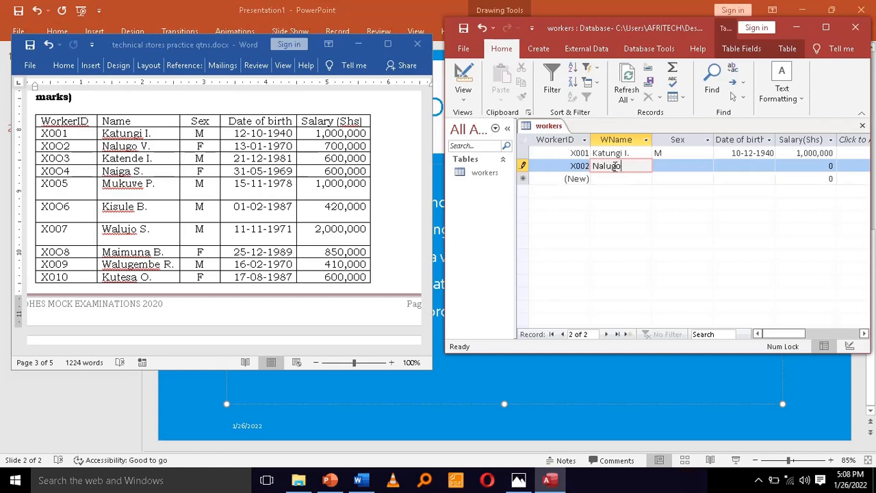
type(" V.")
left_click(683, 166)
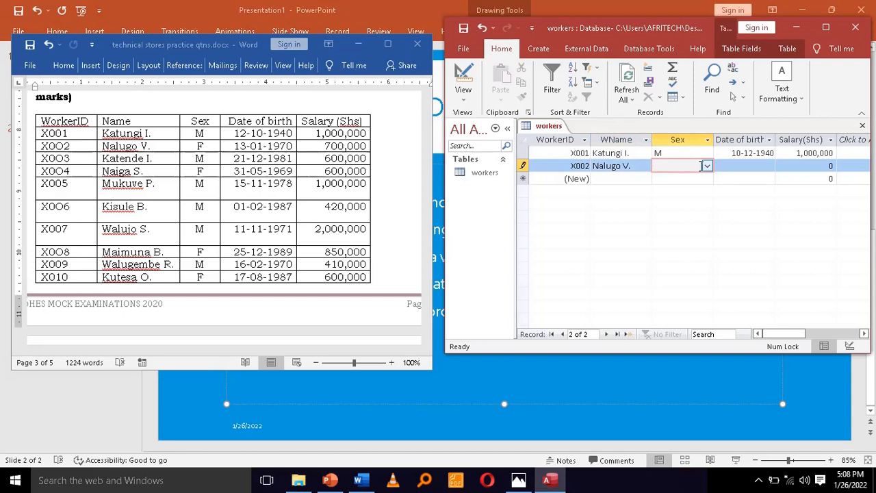
left_click(706, 167)
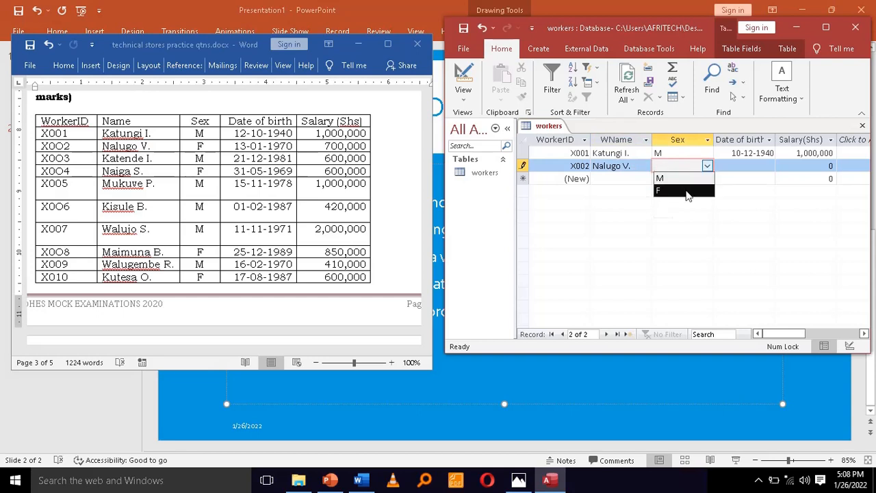
left_click(688, 190)
- Enter the second worker's date of birth and a salary of 700,000
left_click(743, 167)
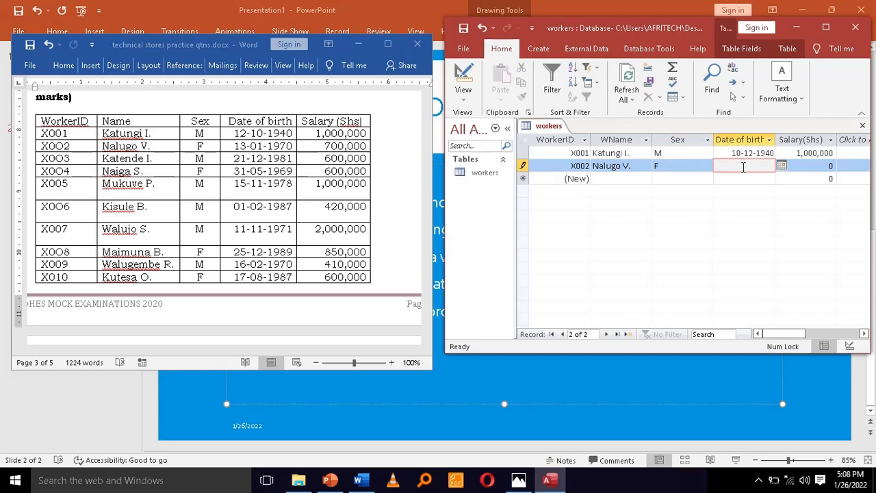
type("13-01-1970")
left_click(816, 166)
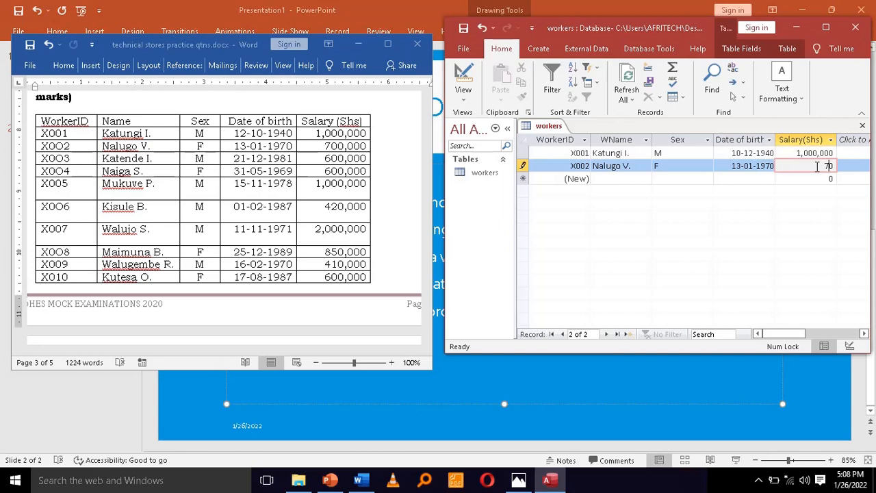
type("70000")
key("BackSpace")
left_click(706, 166)
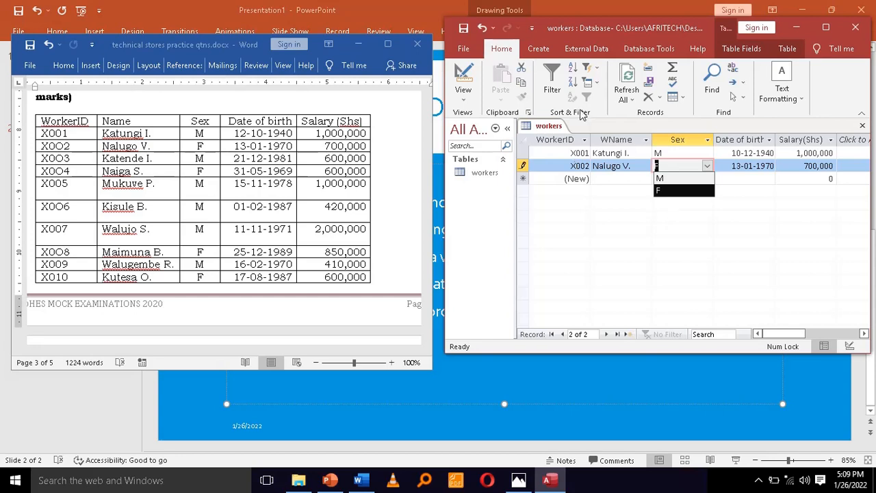
- Maximize the Access window, show its object creation tools and read the Entry Form instructions in the Word document
left_click(818, 28)
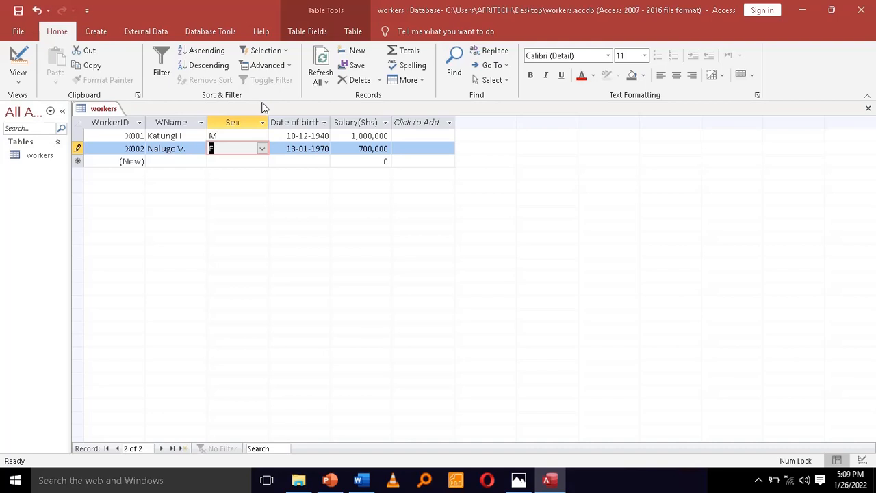
left_click(100, 32)
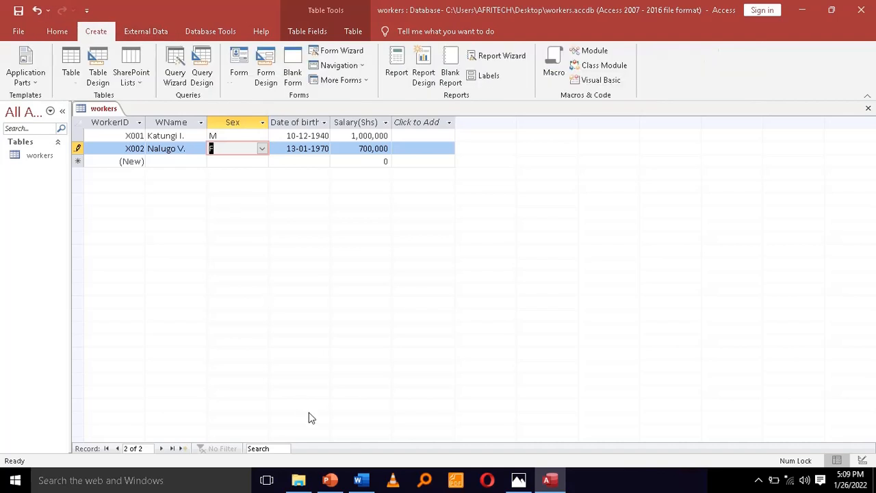
left_click(361, 480)
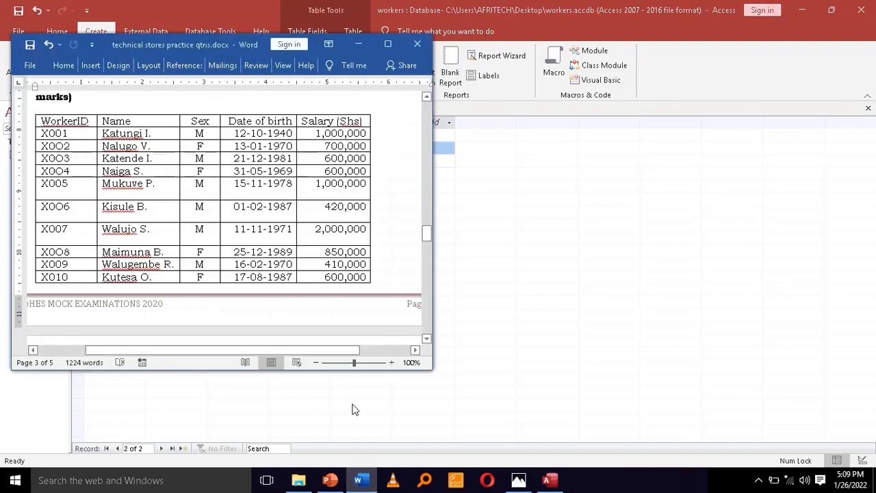
left_click(306, 305)
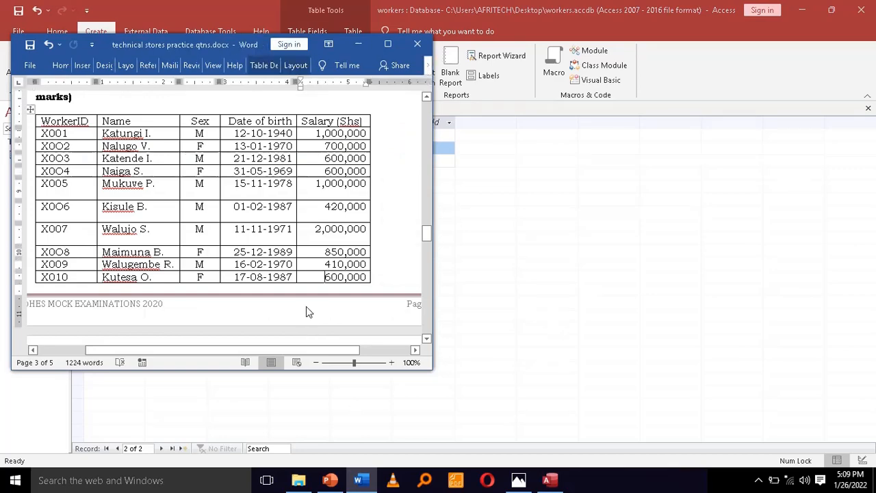
scroll(306, 312, "down", 7)
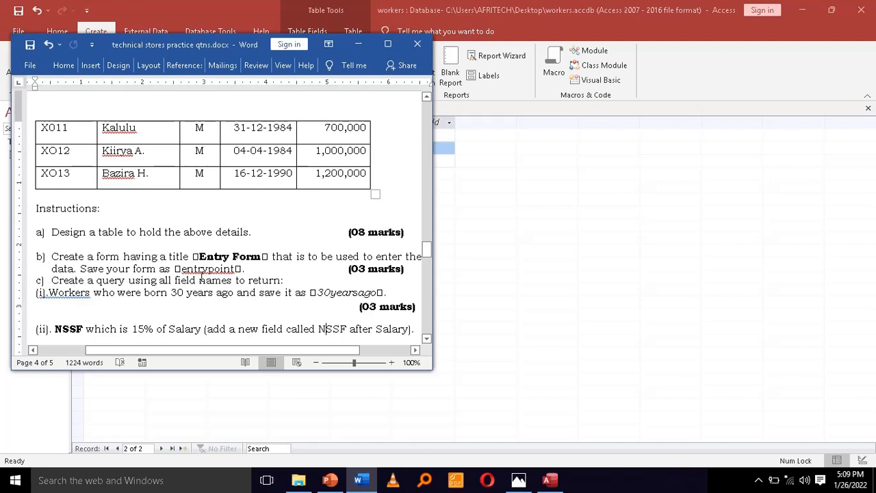
left_click_drag(329, 350, 404, 351)
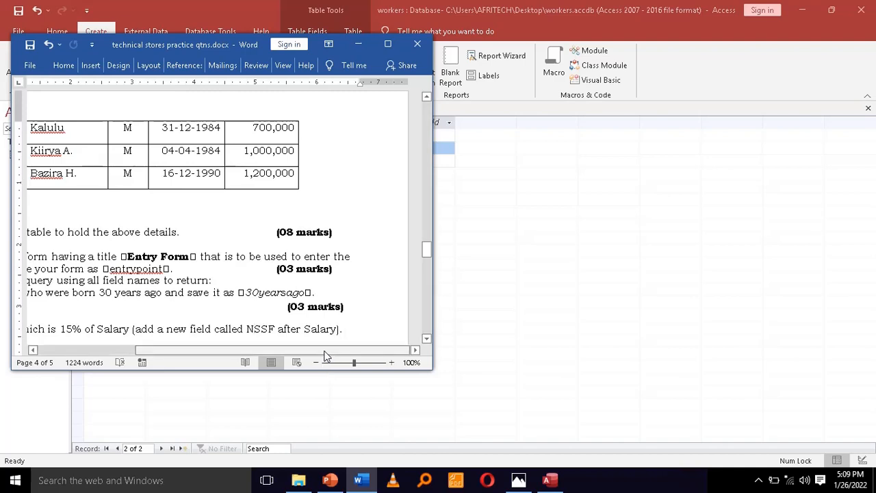
left_click_drag(328, 348, 226, 358)
left_click(254, 432)
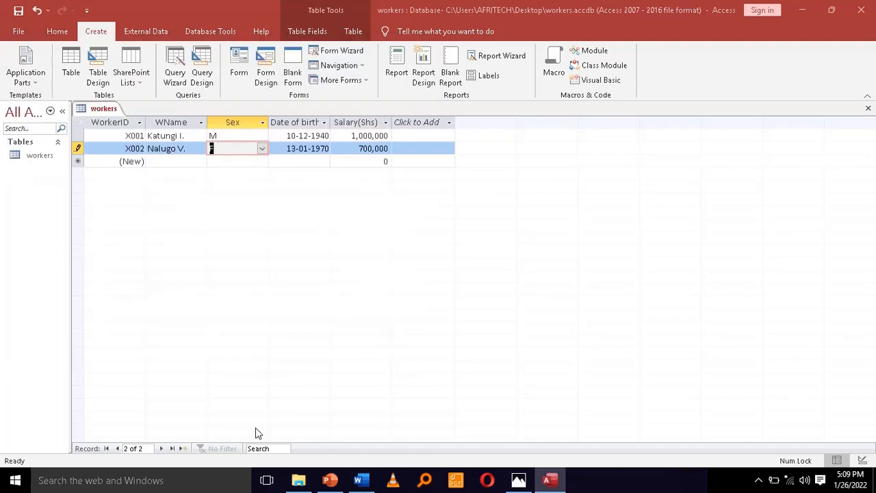
- Create a form based on the workers table
right_click(219, 242)
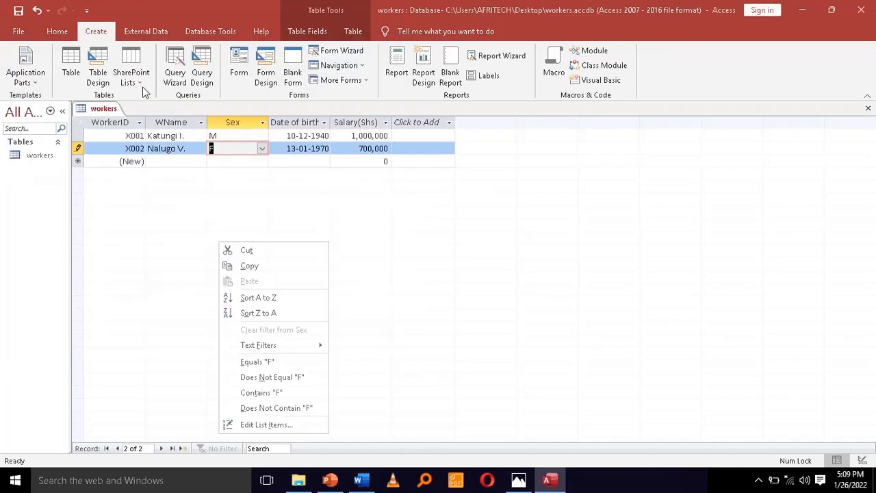
left_click(244, 62)
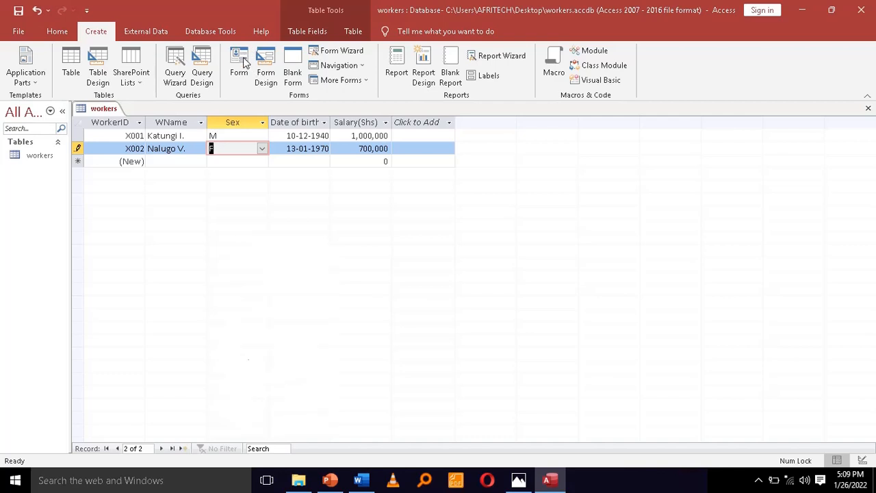
left_click(244, 61)
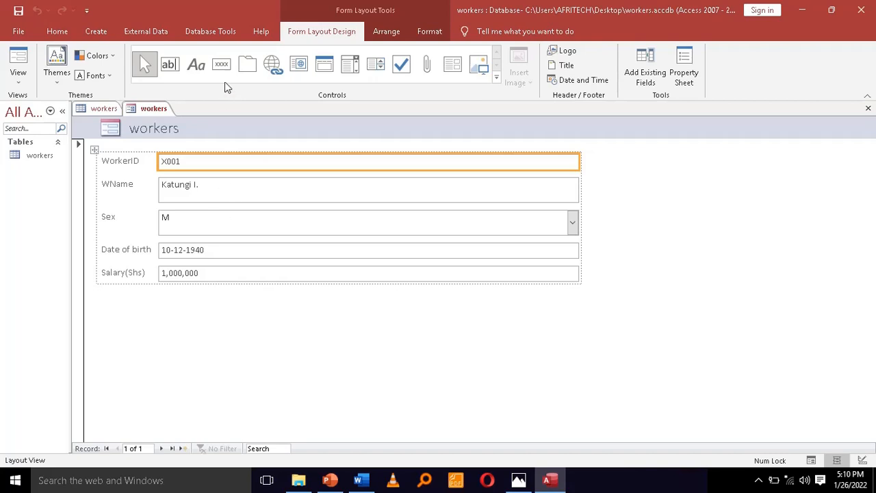
- Step through the records in the new form, and save the second worker's pending record in the workers table
left_click(163, 449)
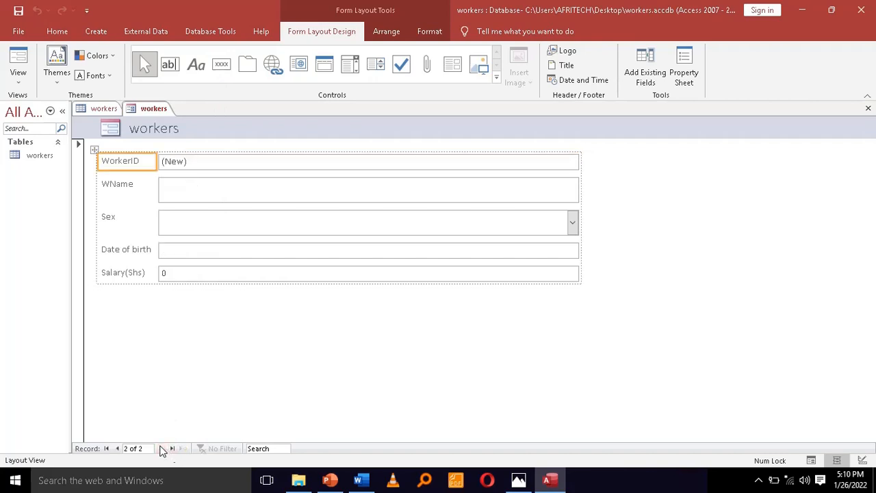
left_click(116, 448)
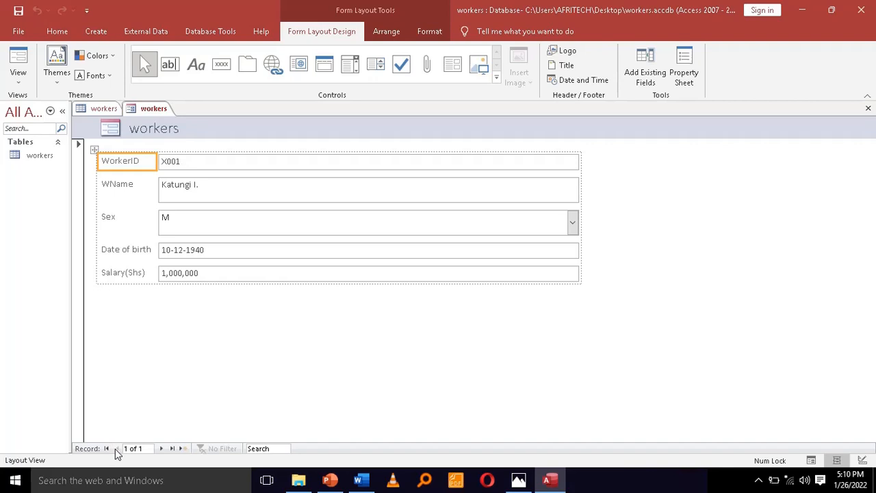
left_click(161, 448)
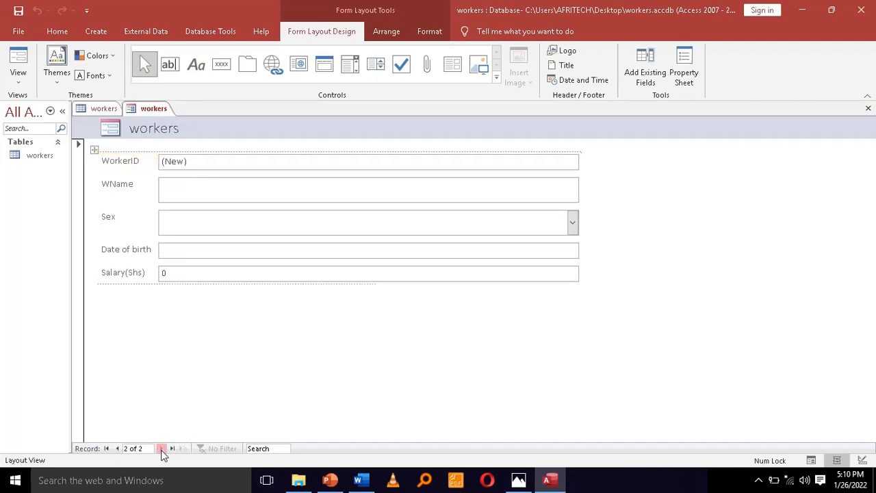
left_click(41, 156)
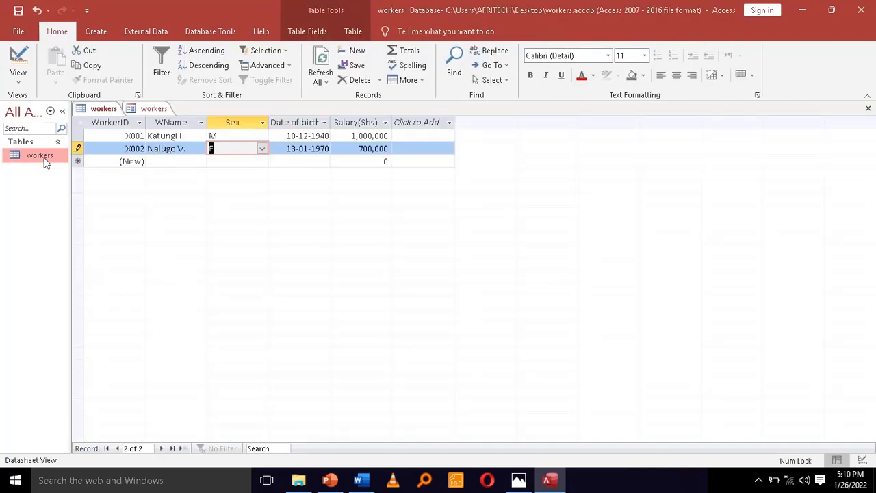
left_click(19, 10)
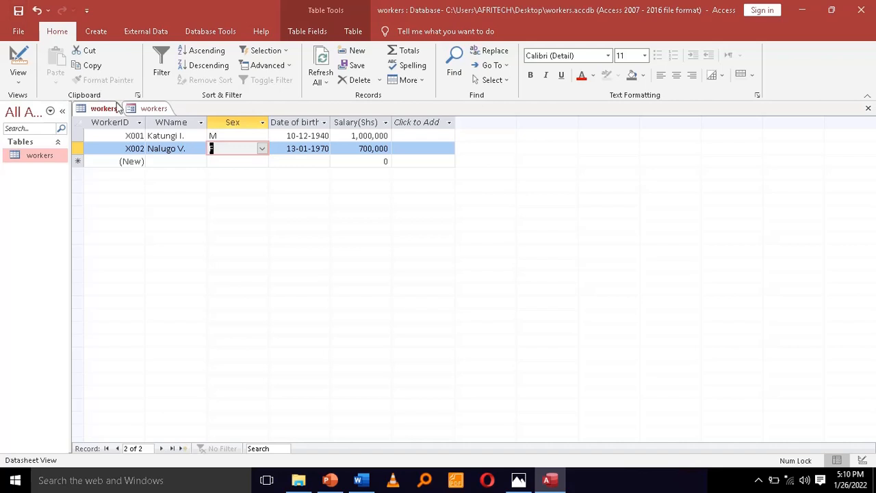
- Save the form as entrypoint, checking the required form name in the Word instructions
left_click(152, 108)
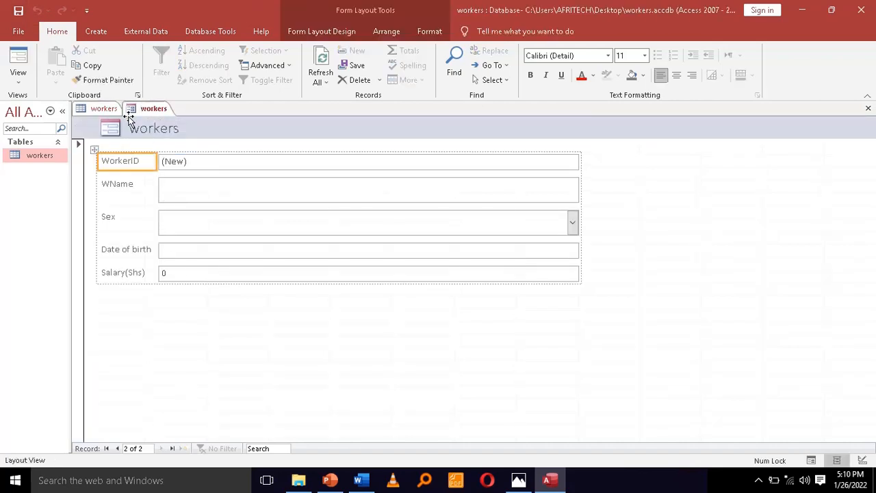
left_click(18, 11)
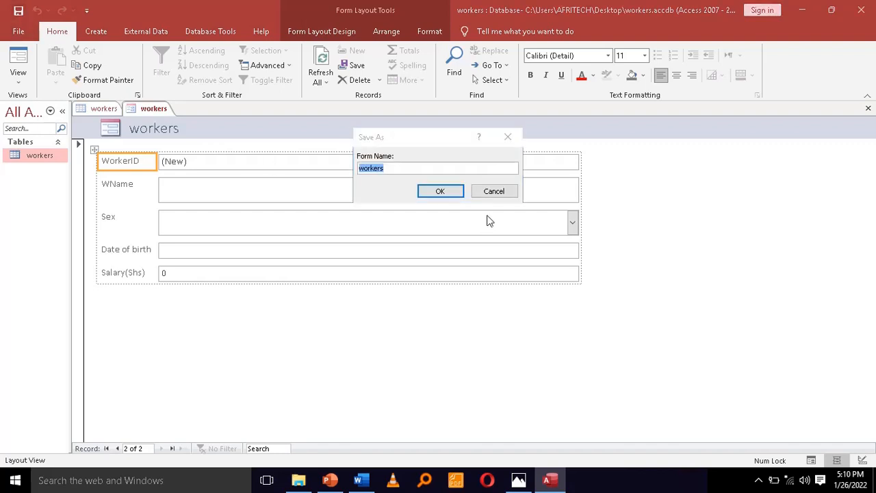
type("entry point")
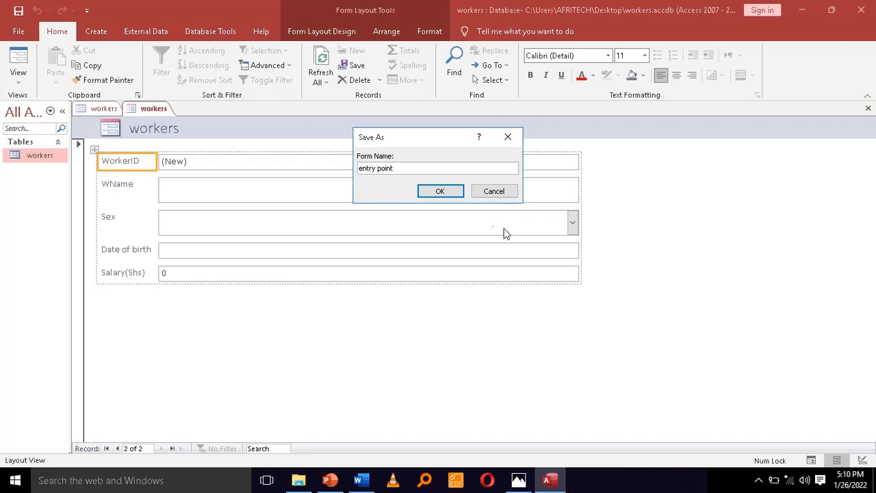
left_click(359, 483)
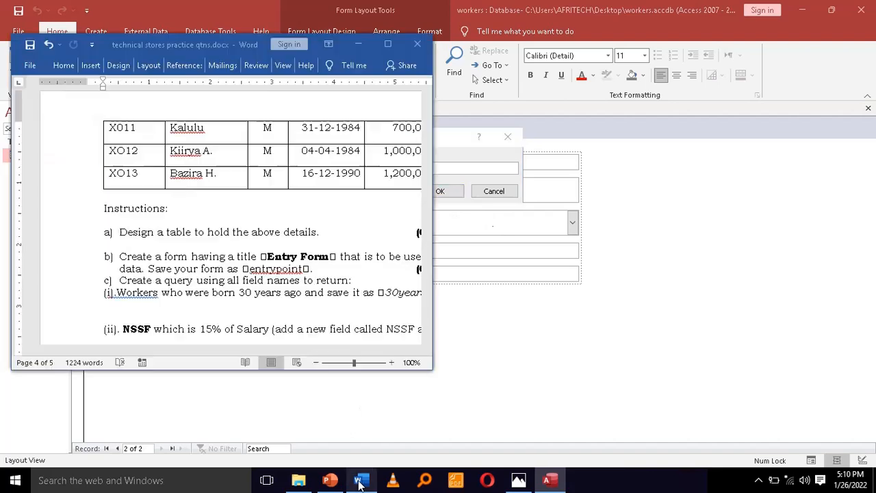
left_click(359, 483)
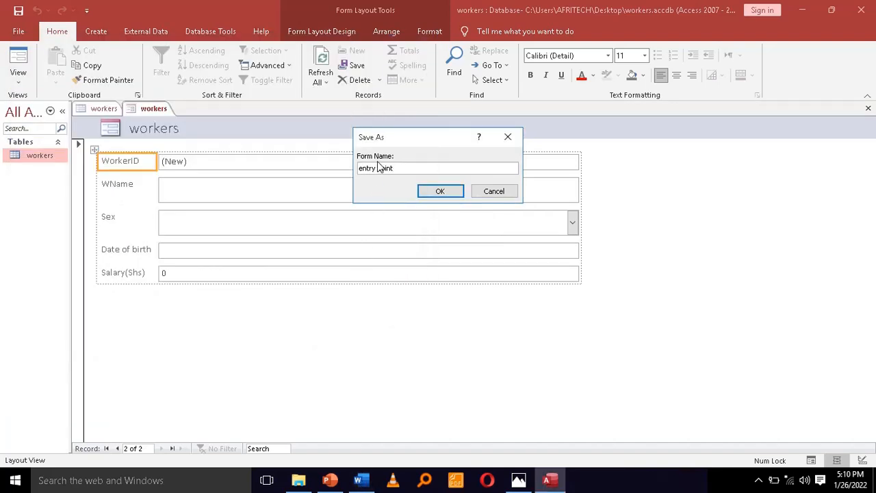
key("BackSpace")
left_click(435, 191)
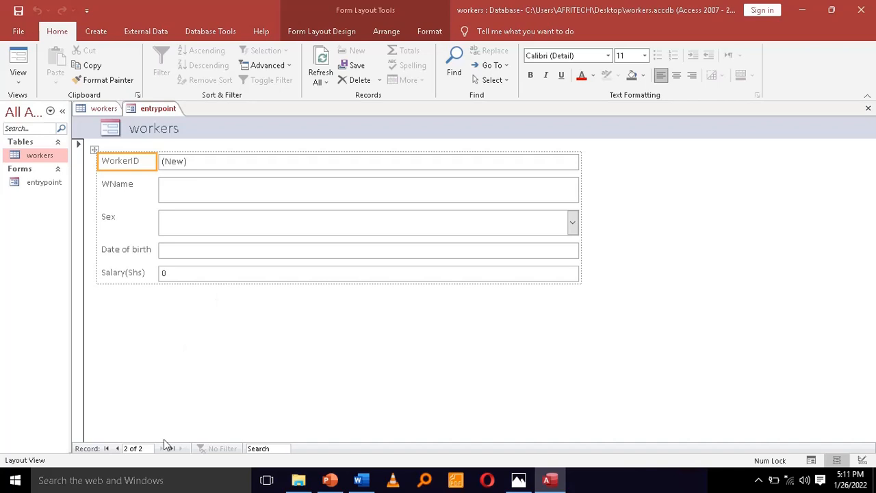
- Step between the records in the entrypoint form and show the form layout design tools
left_click(117, 448)
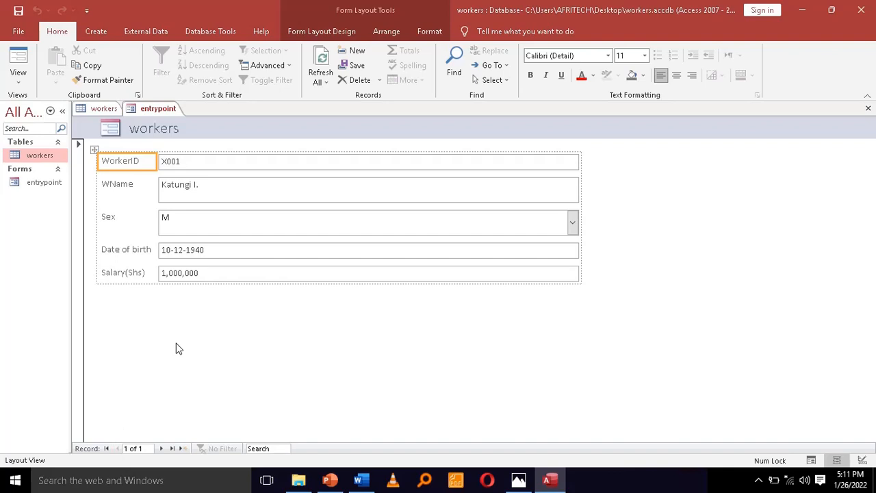
left_click(182, 449)
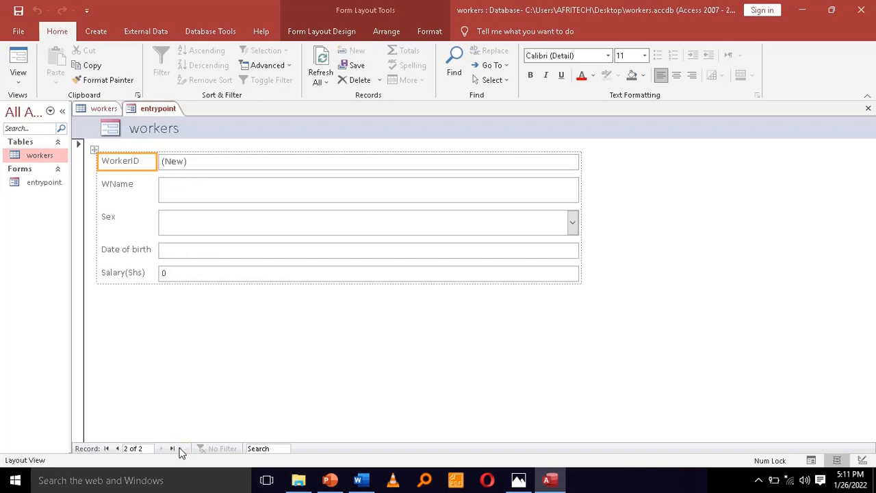
left_click(117, 448)
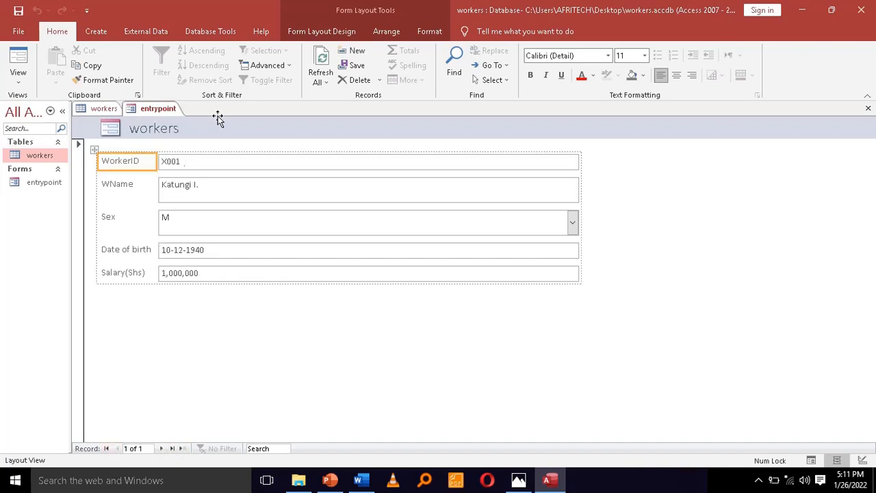
left_click(113, 32)
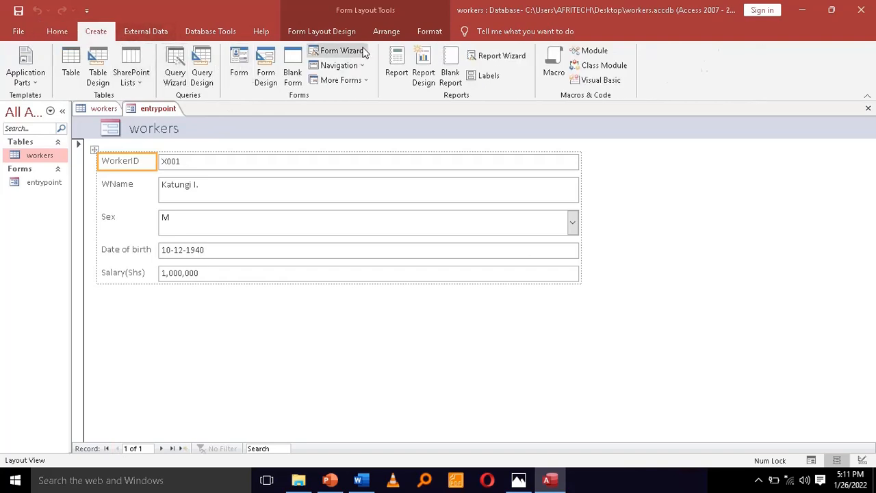
left_click(430, 35)
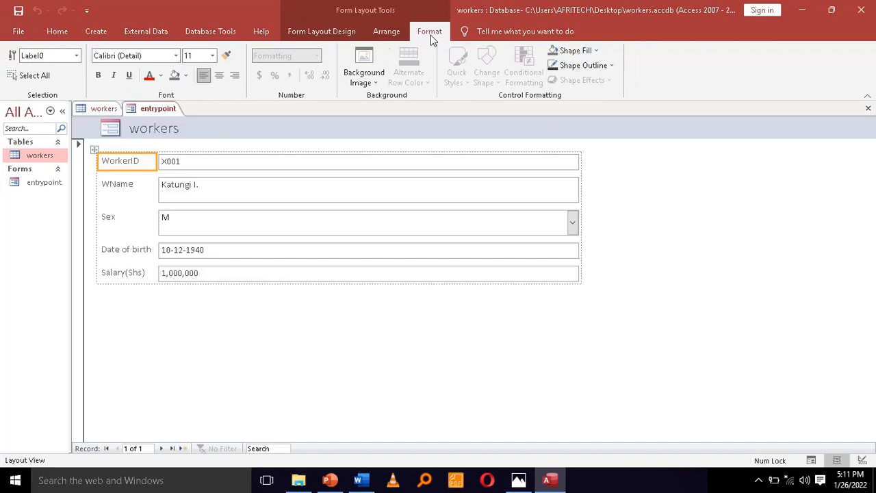
left_click(339, 31)
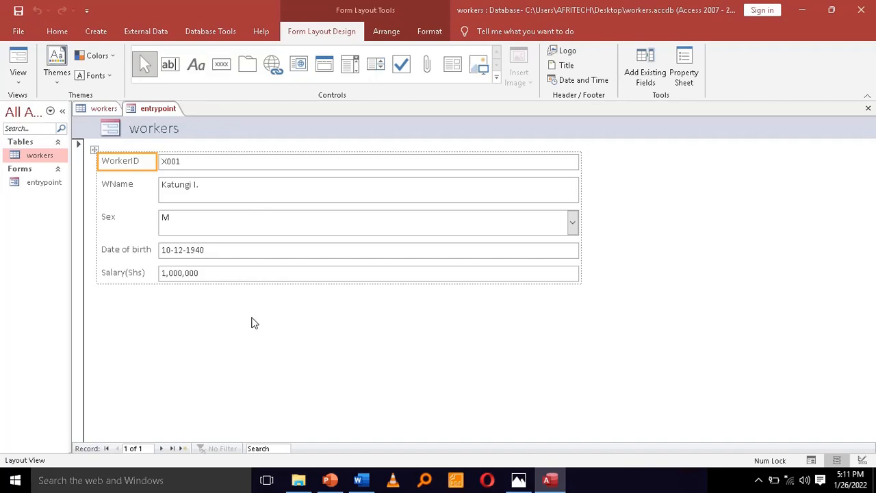
left_click(220, 63)
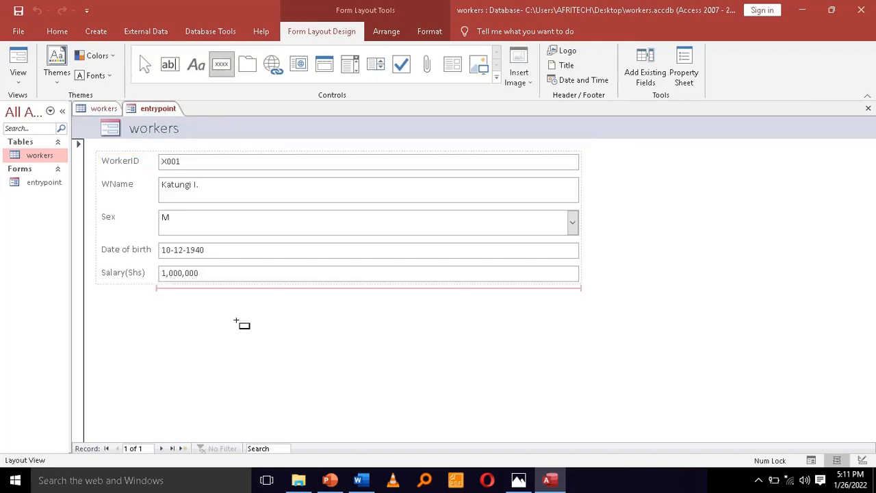
left_click(345, 351)
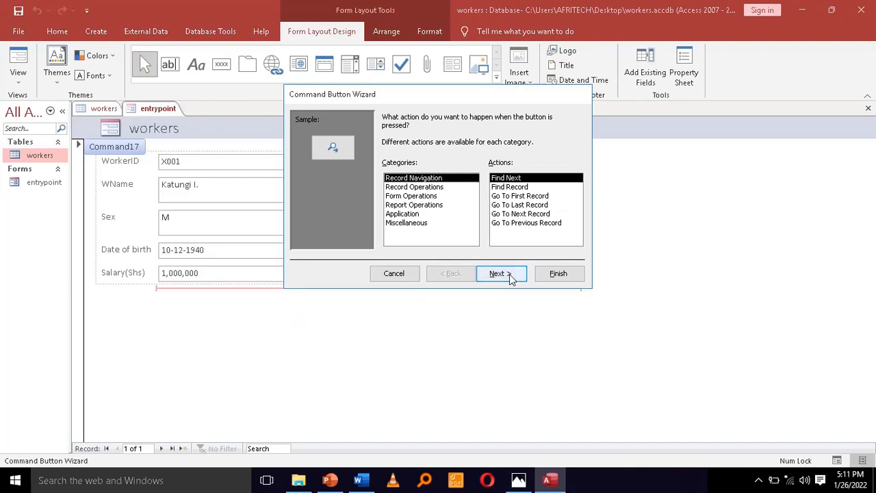
left_click(390, 275)
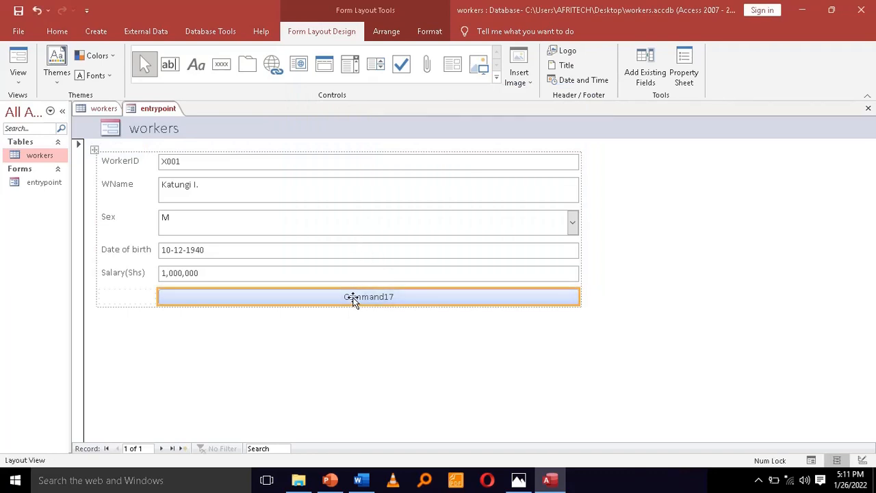
key("Delete")
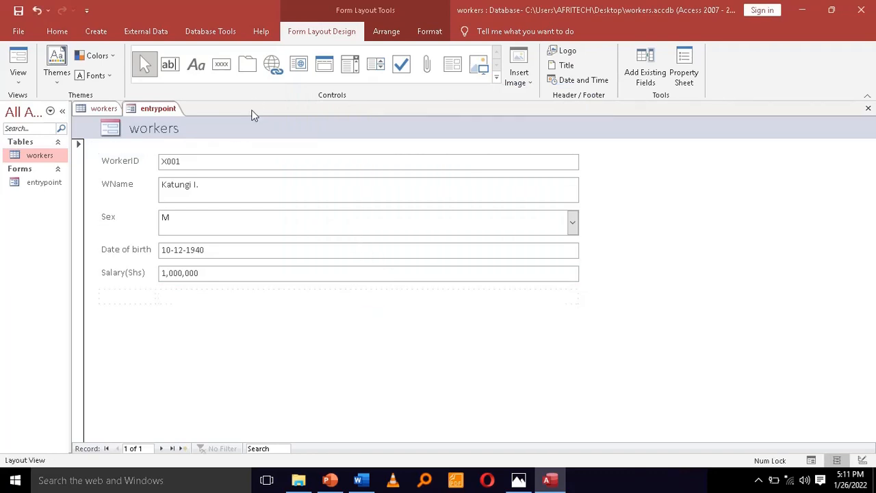
- Place a command button below the Salary(Shs) field and assign it the Record Operations action Add New Record
left_click(226, 68)
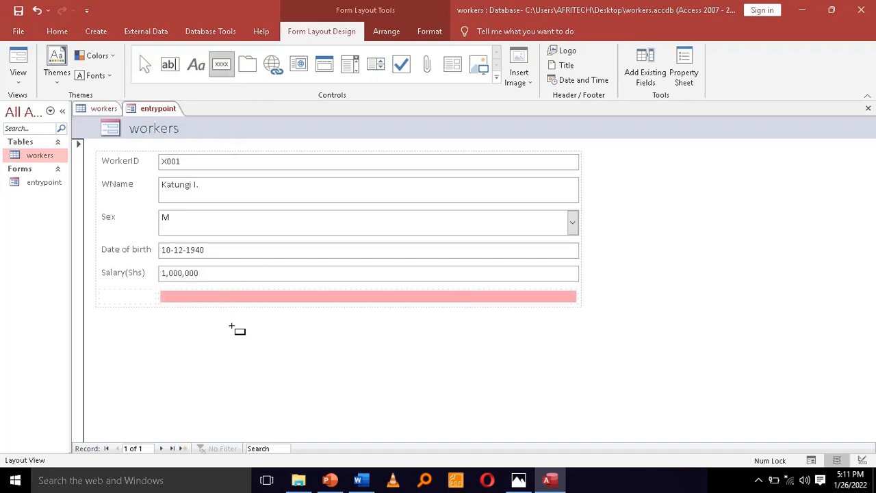
left_click(481, 334)
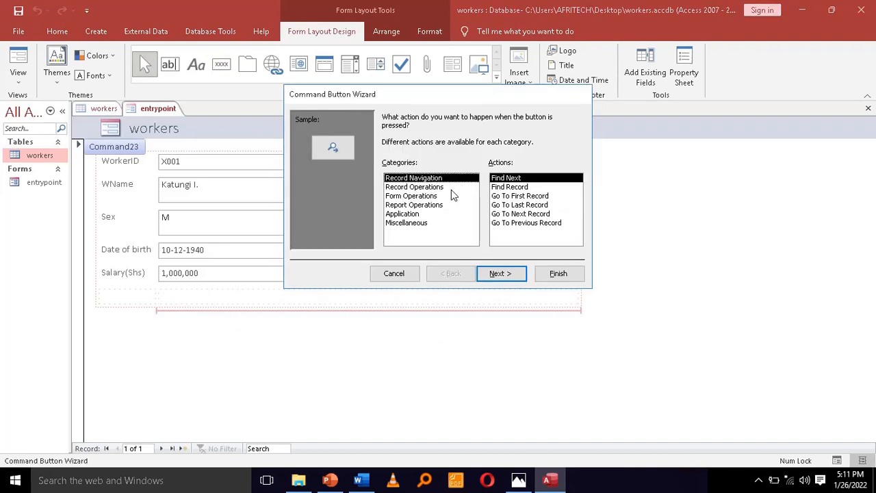
left_click(438, 187)
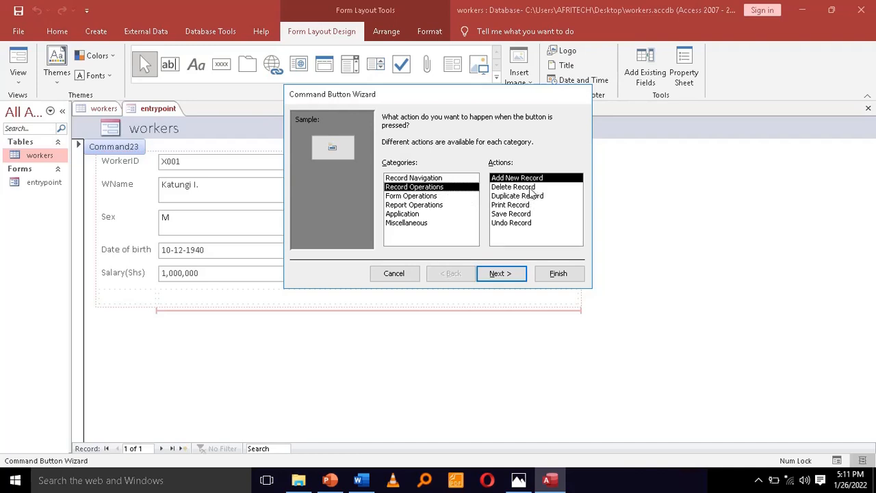
left_click(507, 276)
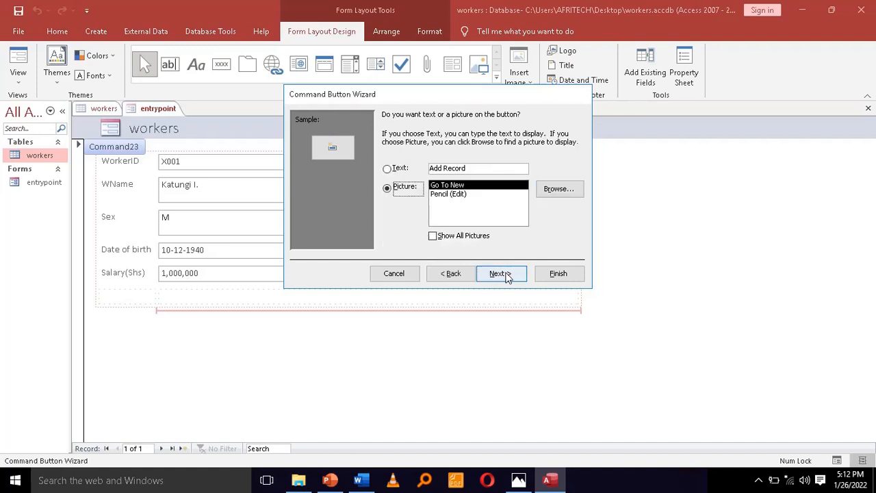
- Give the button the text Insert New Worker instead of a picture, finish the wizard and select the placed button
left_click(387, 169)
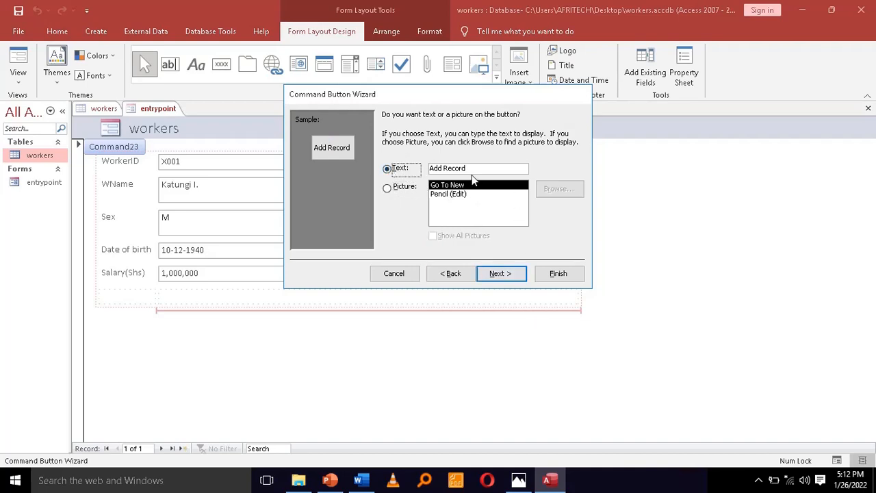
left_click_drag(469, 169, 402, 169)
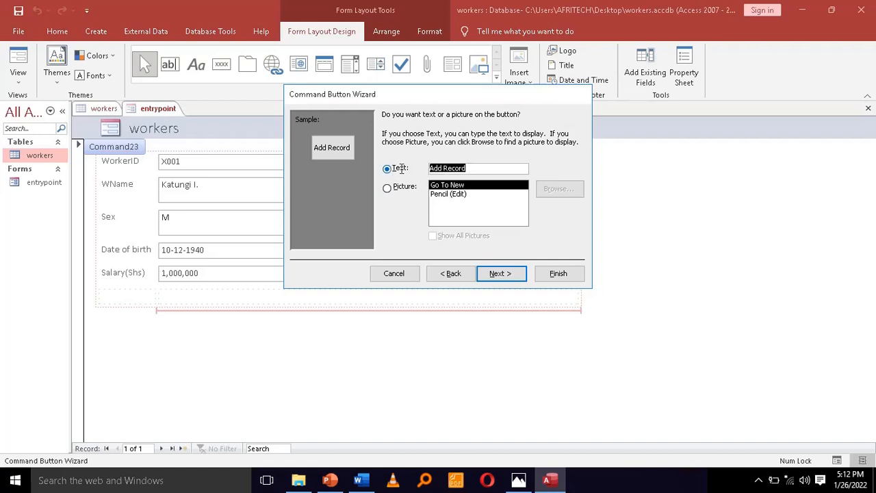
type("Insert ")
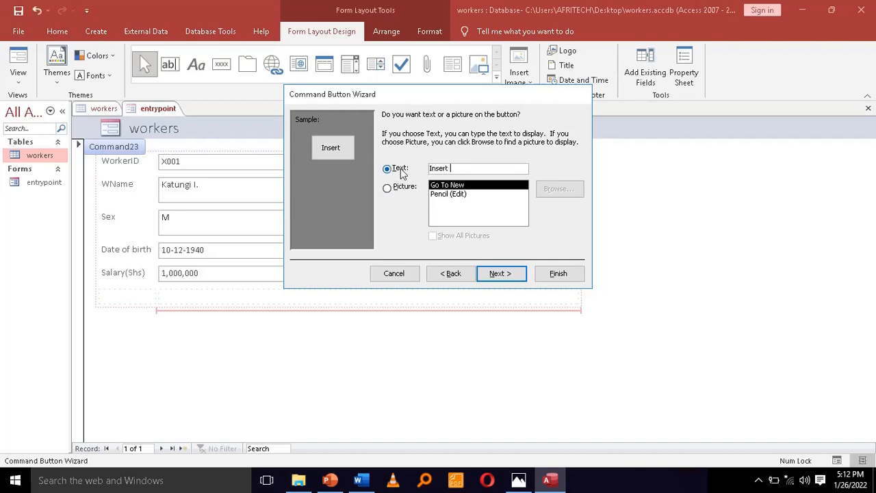
type("New Worker")
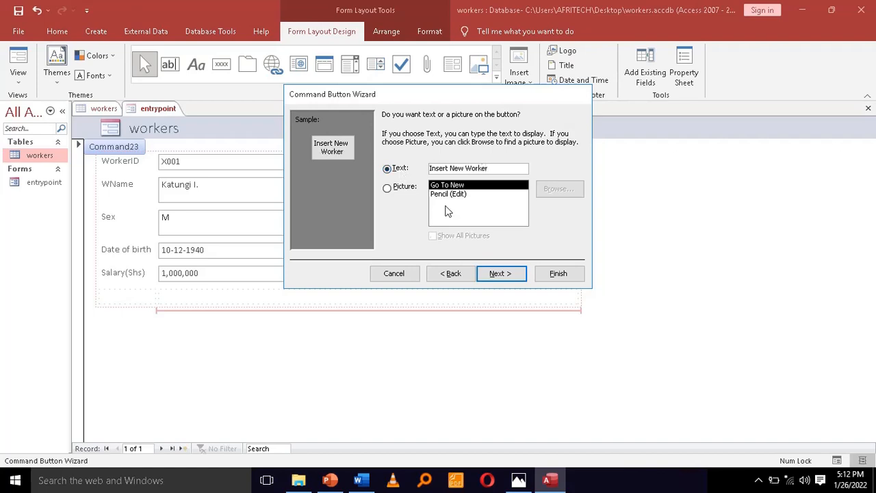
left_click(514, 278)
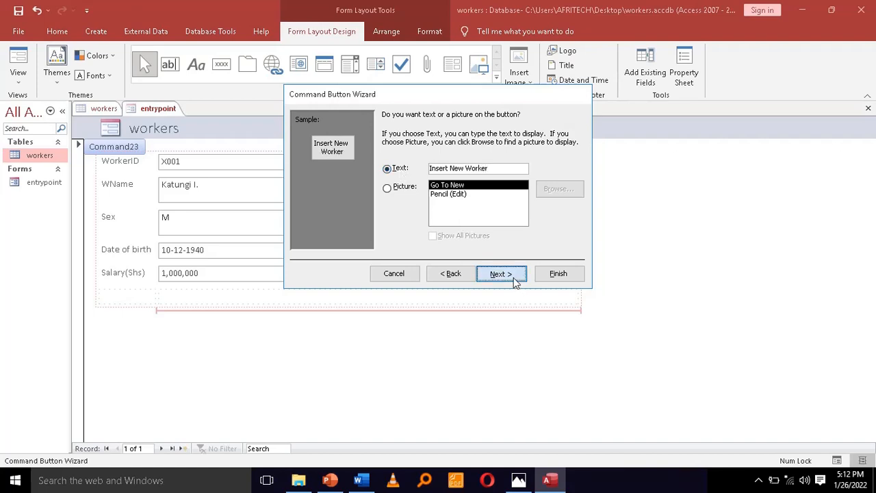
left_click(558, 273)
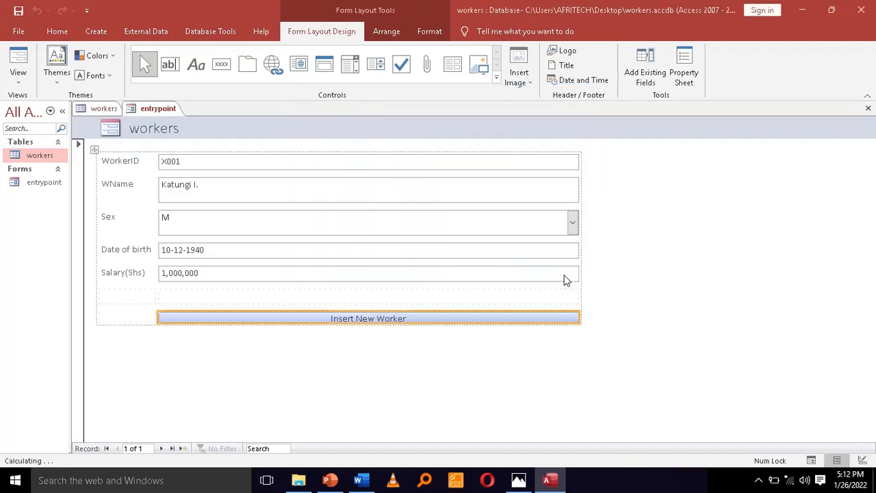
left_click(387, 317)
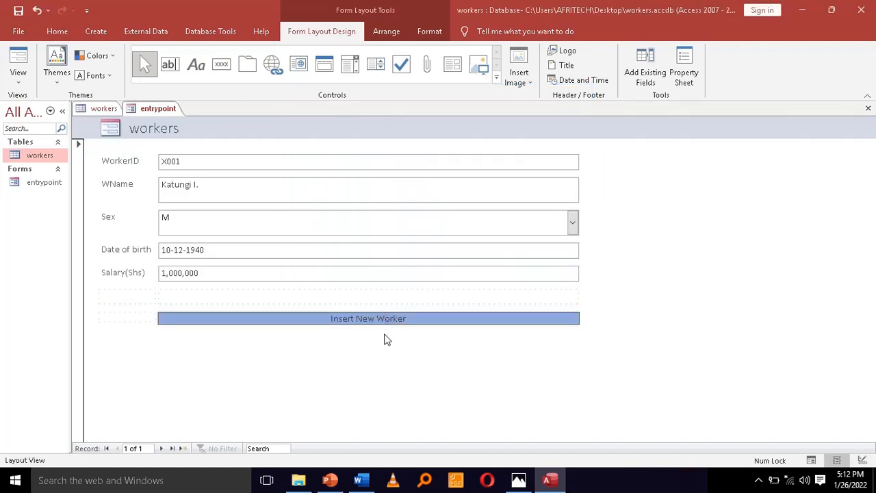
- Make the Insert New Worker button below the Salary(Shs) field taller, about twice its height
left_click(382, 303)
left_click(383, 319)
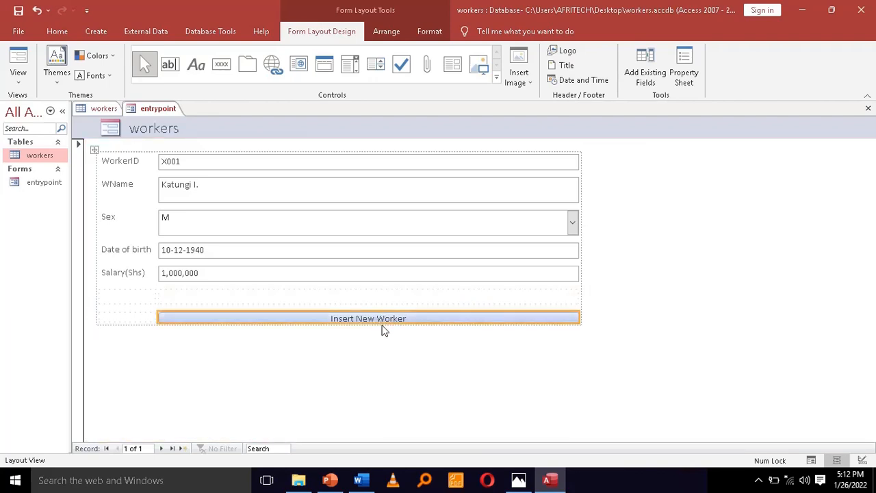
left_click_drag(382, 323, 382, 334)
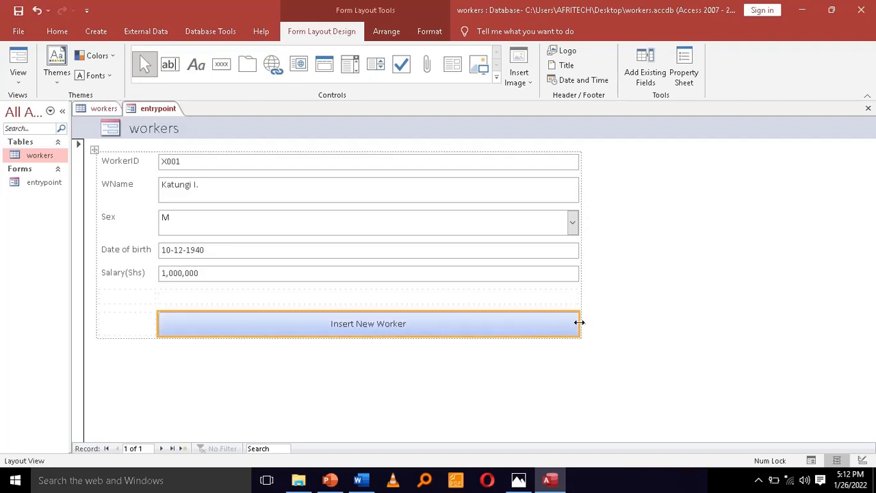
- Narrow the Insert New Worker button slightly from its right edge, together with the field column above it, and nudge its left edge
mouse_move(579, 323)
left_mouse_down()
mouse_move(484, 324)
mouse_move(576, 312)
left_mouse_up()
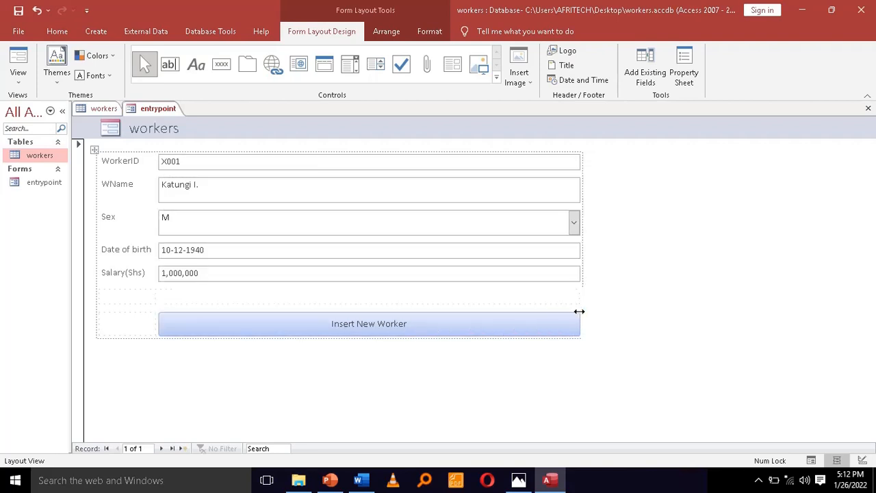
left_click(537, 327)
left_click(538, 327)
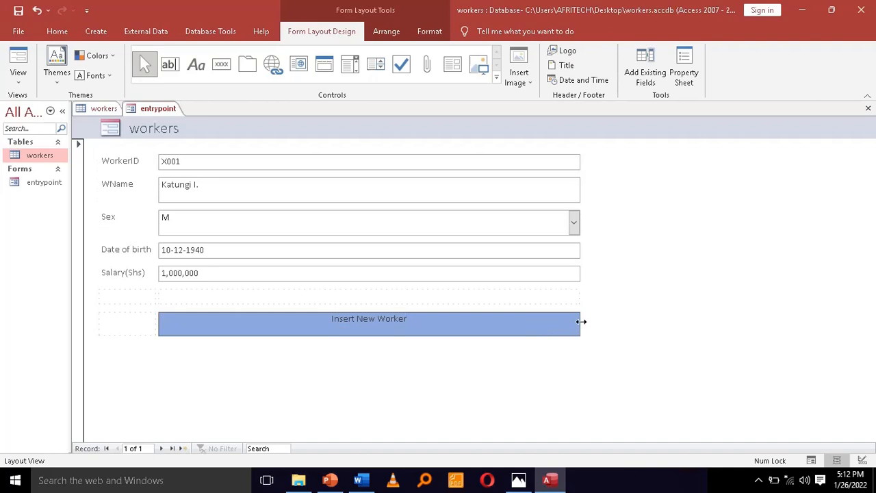
left_click(579, 323)
mouse_move(565, 324)
left_mouse_down()
mouse_move(512, 321)
mouse_move(571, 309)
left_mouse_up()
left_click(415, 328)
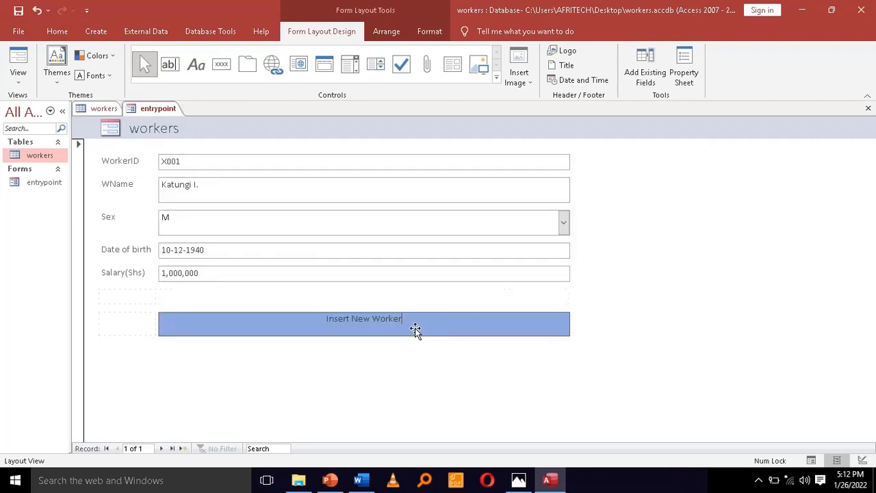
double_click(415, 328)
left_click_drag(406, 329, 331, 325)
left_click_drag(157, 321, 157, 296)
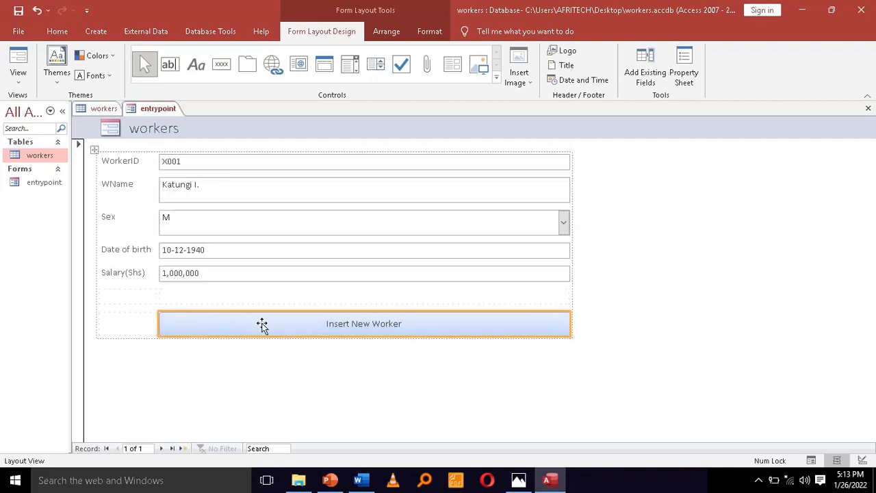
- Try to narrow the Insert New Worker button by moving its left edge inward, and undo that resize
left_click(259, 322)
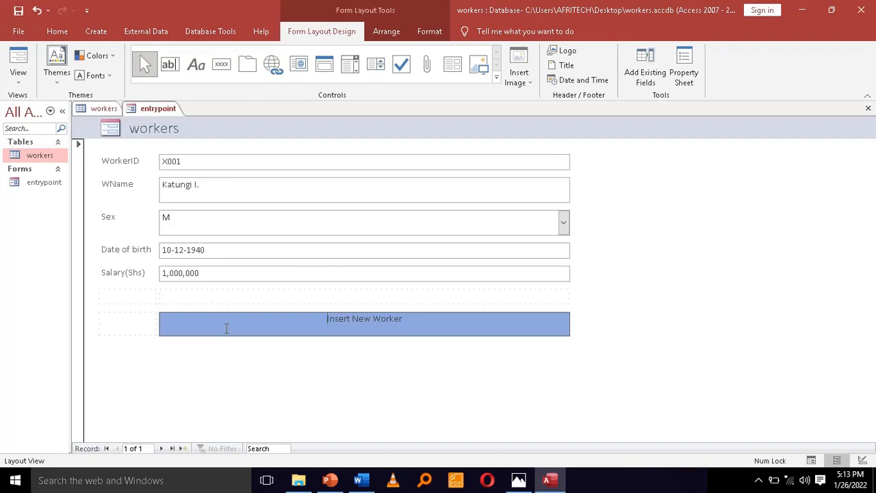
key("Return")
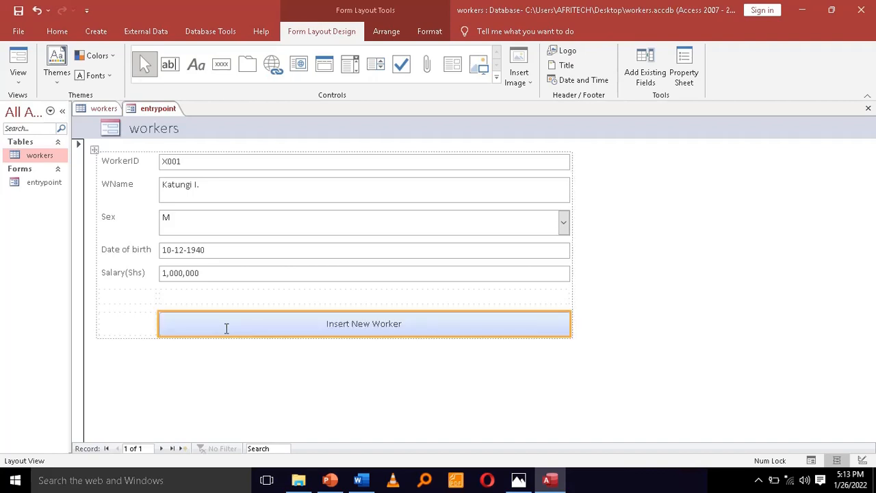
left_click(225, 327)
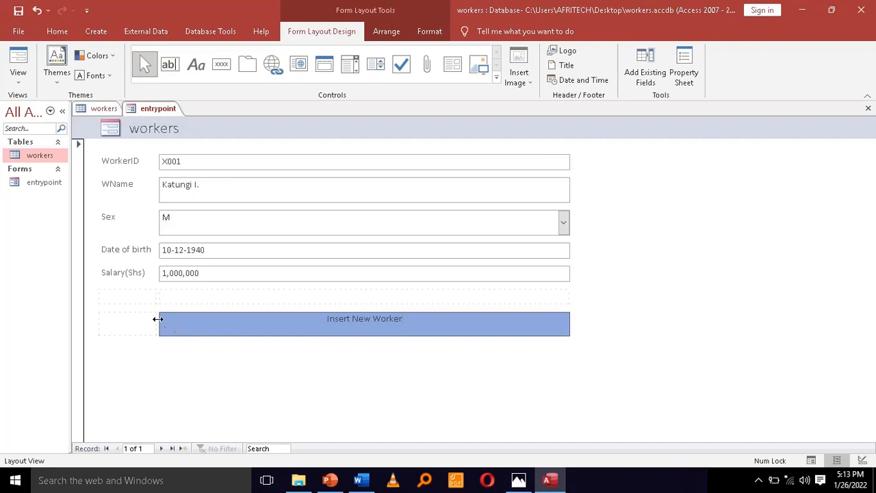
left_click_drag(158, 319, 186, 319)
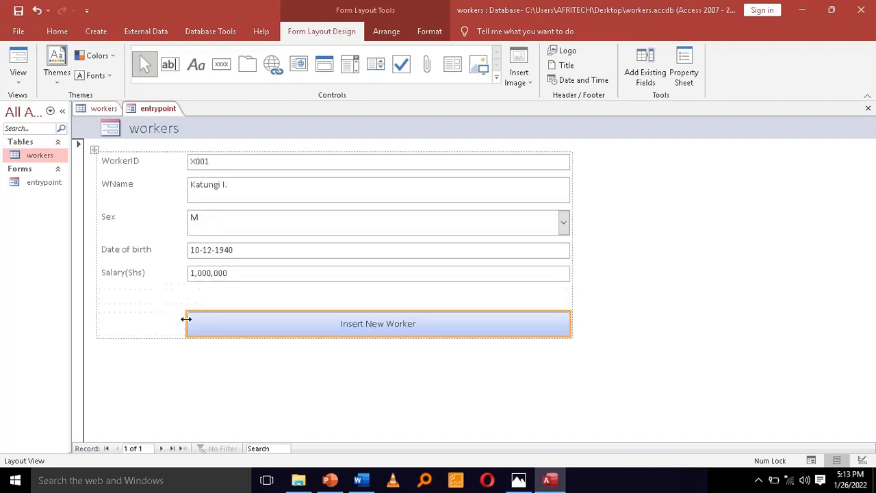
key("ctrl+z")
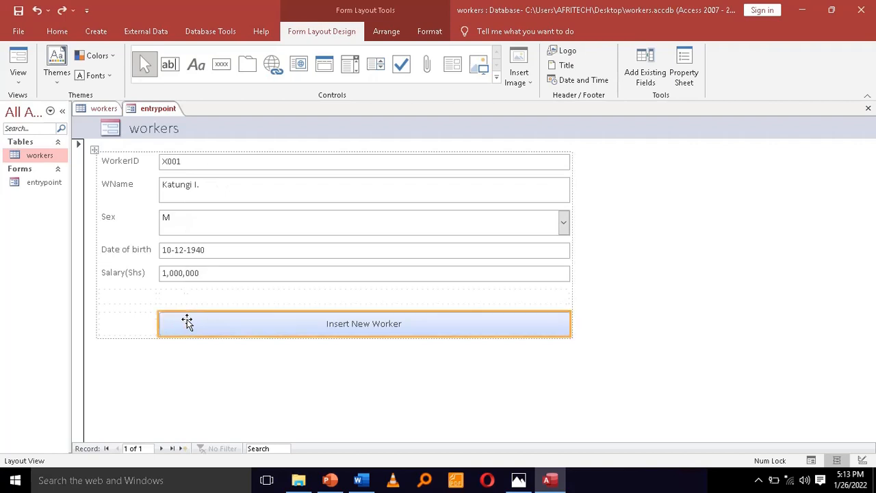
- Delete the Insert New Worker button from the form
key("Delete")
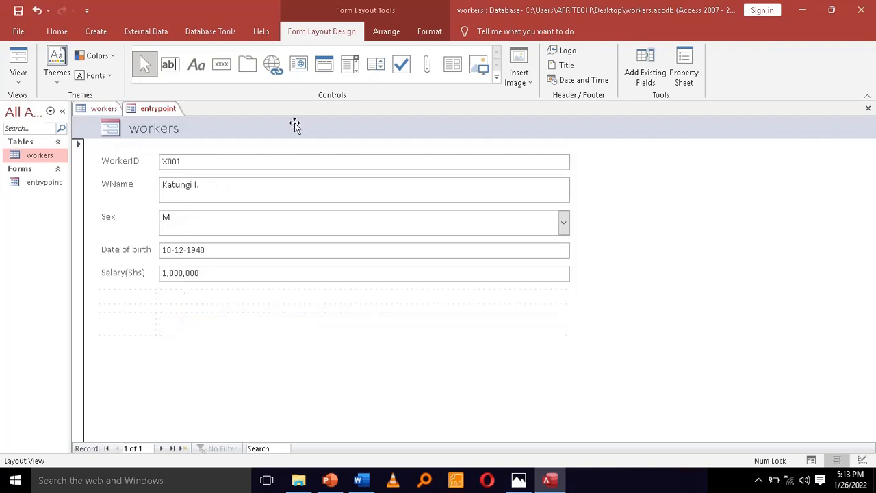
left_click(214, 68)
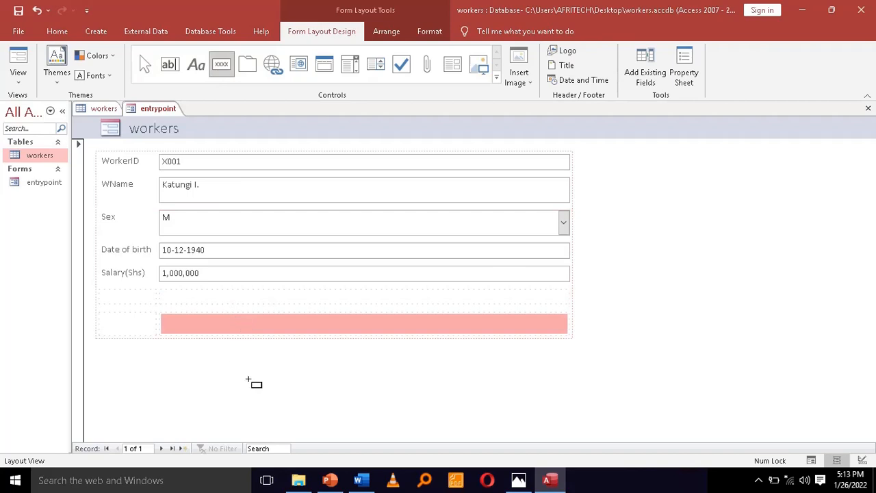
left_click(294, 412)
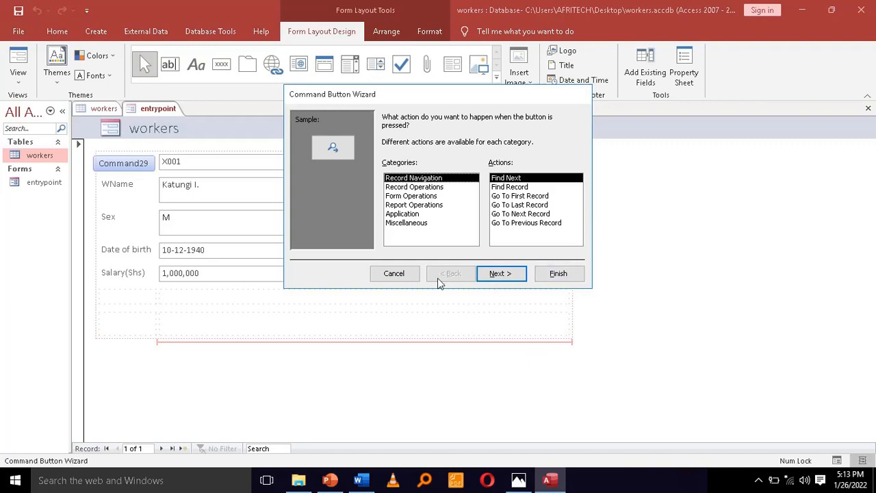
left_click(394, 274)
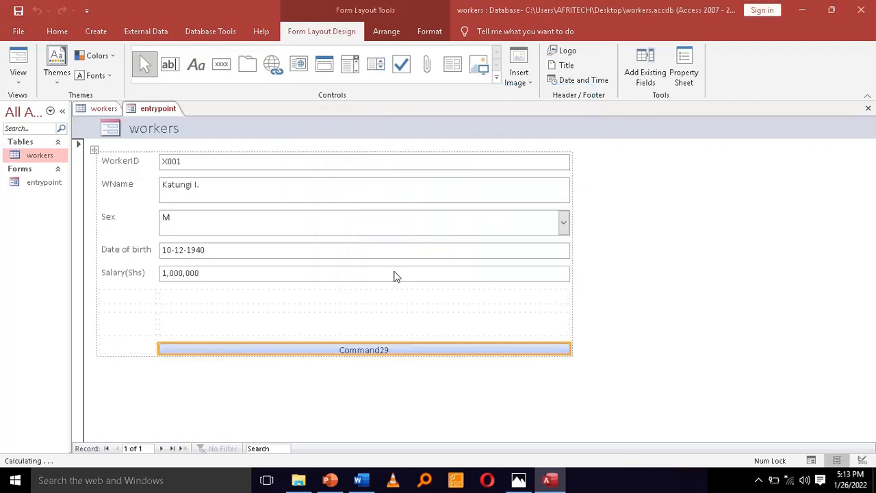
left_click(370, 350)
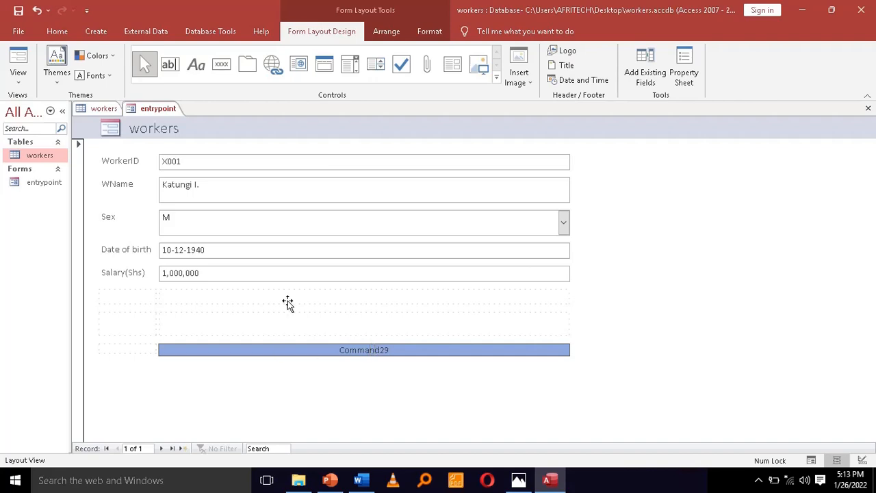
key("Escape")
key("Delete")
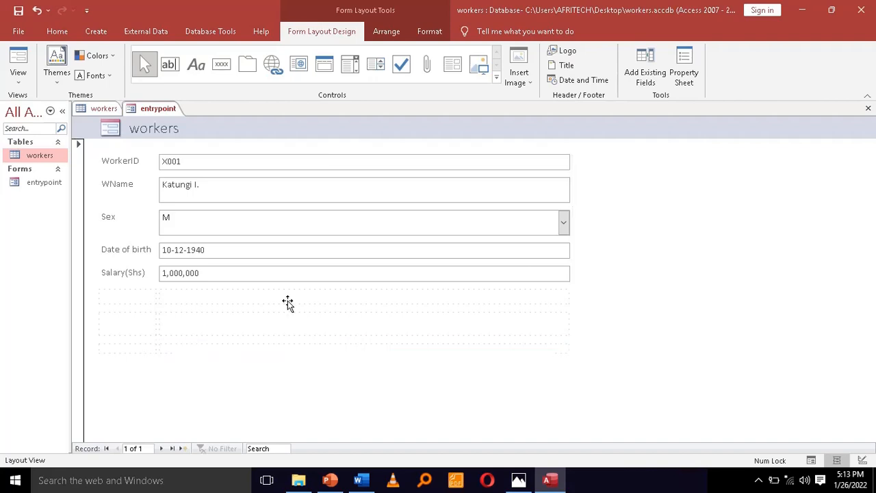
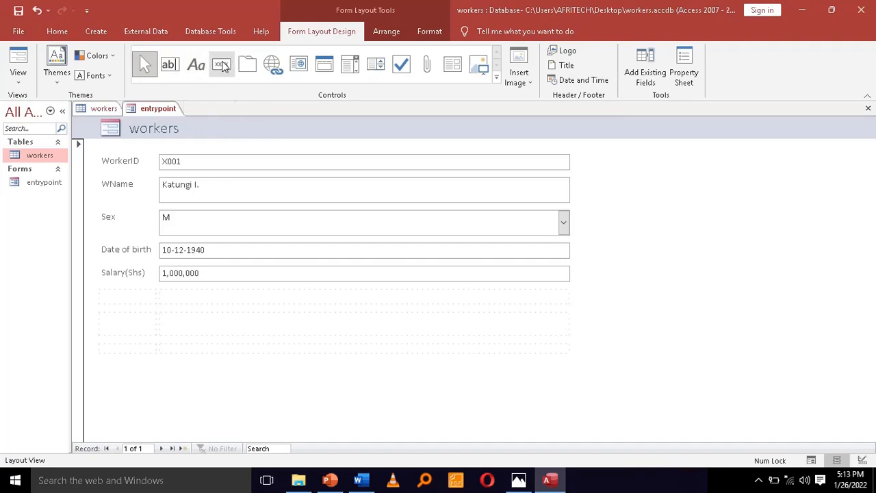
- Place a command button in the tall empty cell below the fields and assign it the Record Operations action Add New Record
left_click(222, 65)
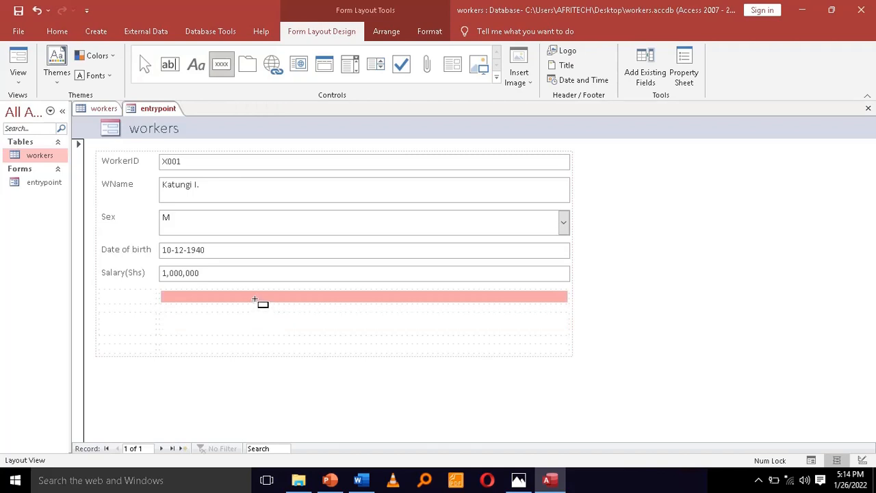
left_click(261, 322)
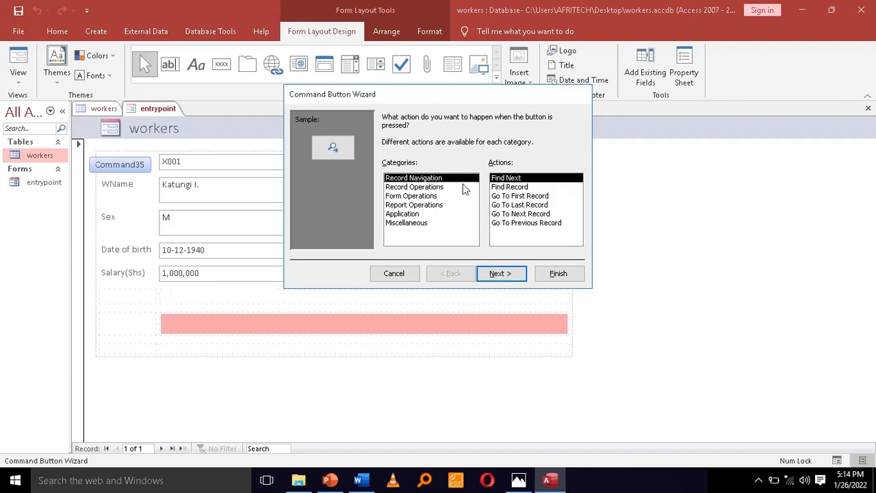
left_click(448, 186)
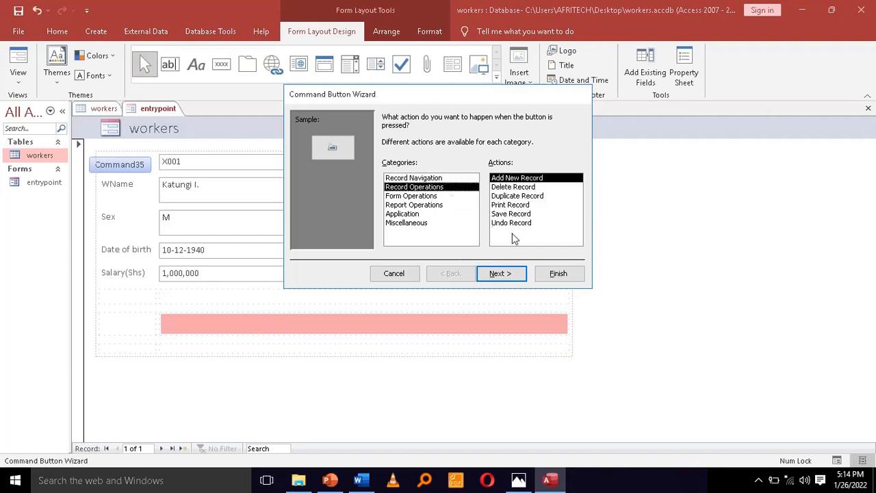
left_click(519, 277)
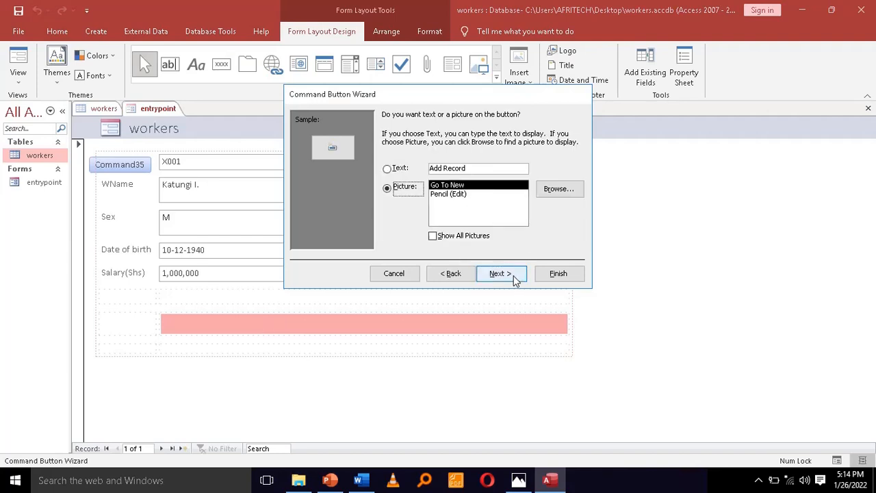
- Give the button the text Add New Worker instead of a picture and finish the wizard
left_click(401, 169)
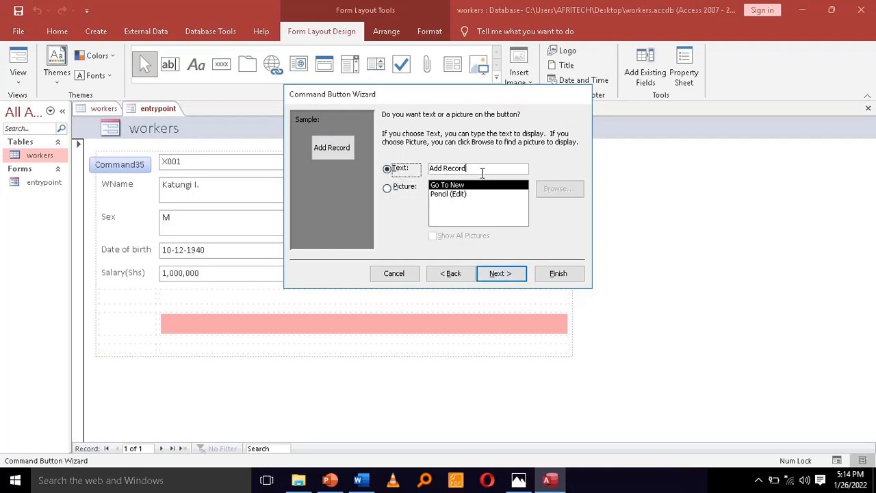
key("Tab")
left_click(472, 167)
left_click_drag(432, 176, 428, 169)
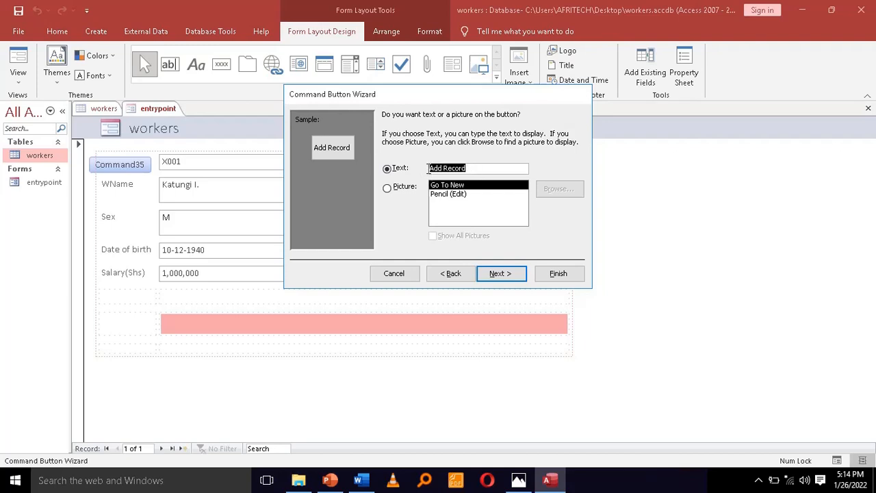
type("Add N")
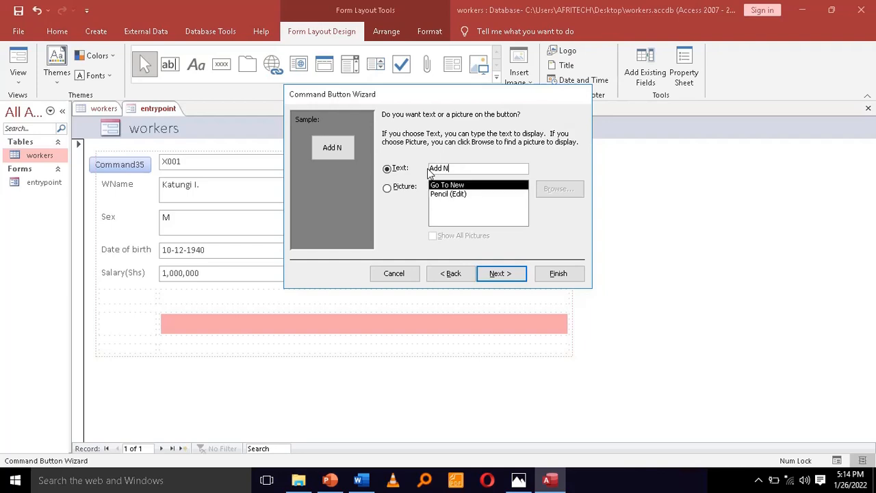
type("ew Work")
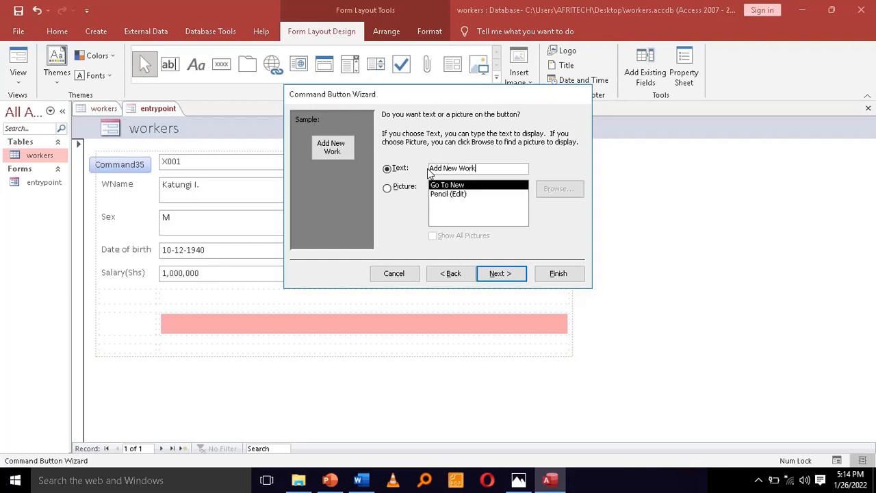
type("er")
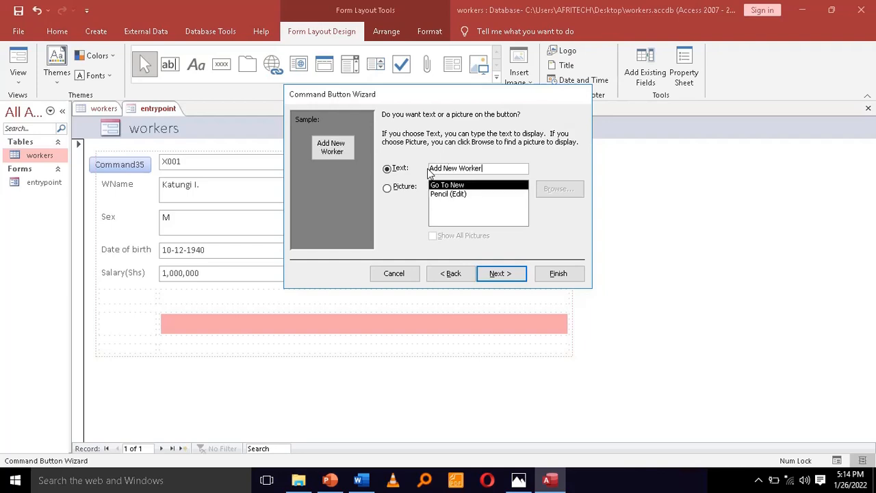
left_click(509, 271)
left_click(558, 274)
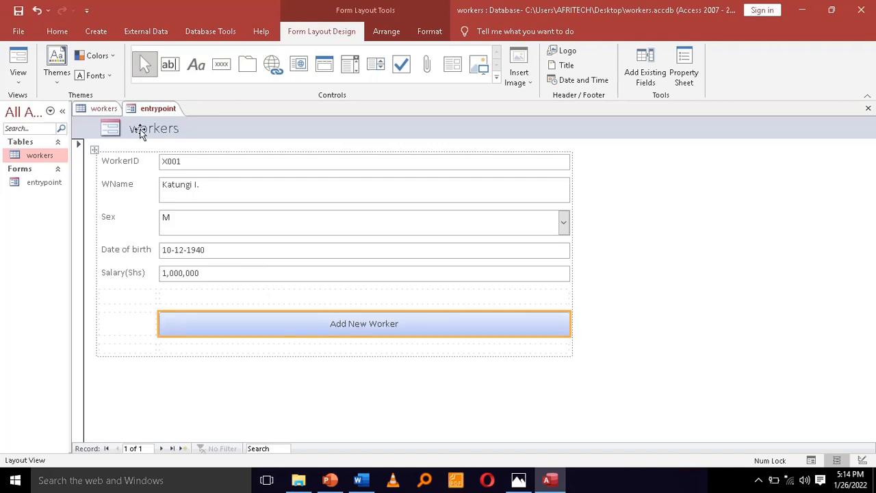
- Switch the entrypoint form to Design View
left_click(21, 81)
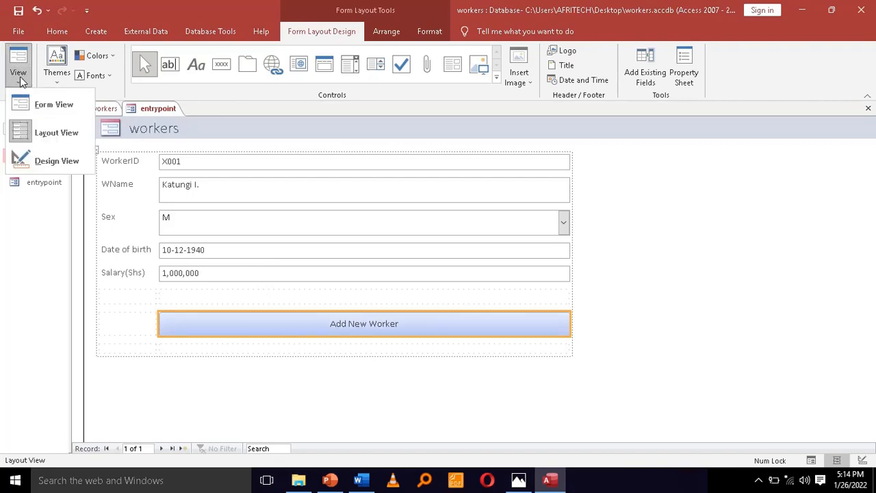
left_click(36, 133)
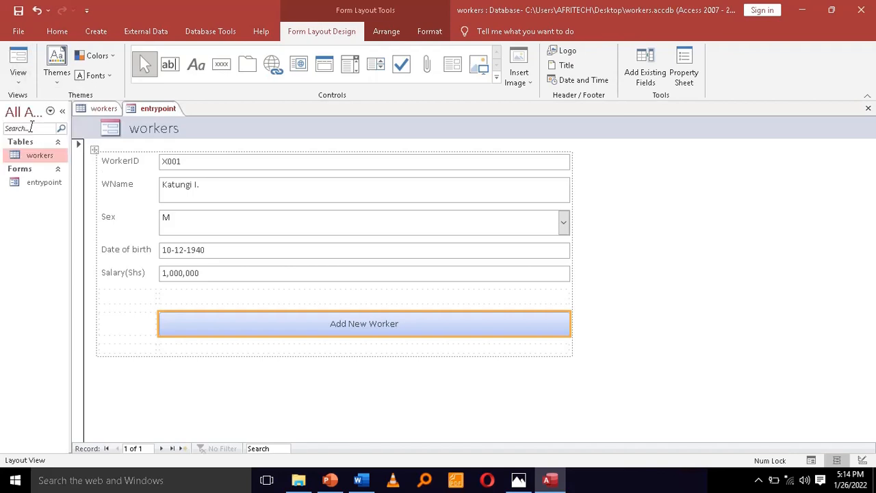
left_click(19, 78)
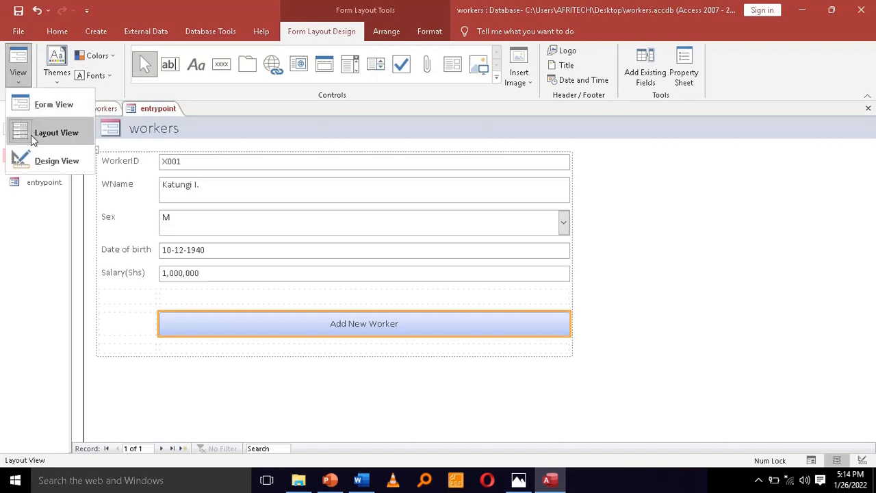
left_click(33, 159)
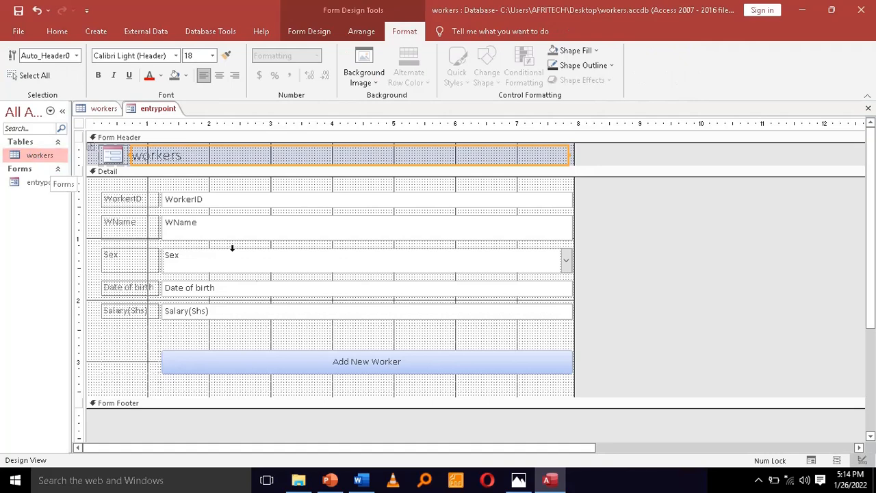
- Try to resize the Add New Worker button by its right edge, and open its caption for editing
left_click(451, 354)
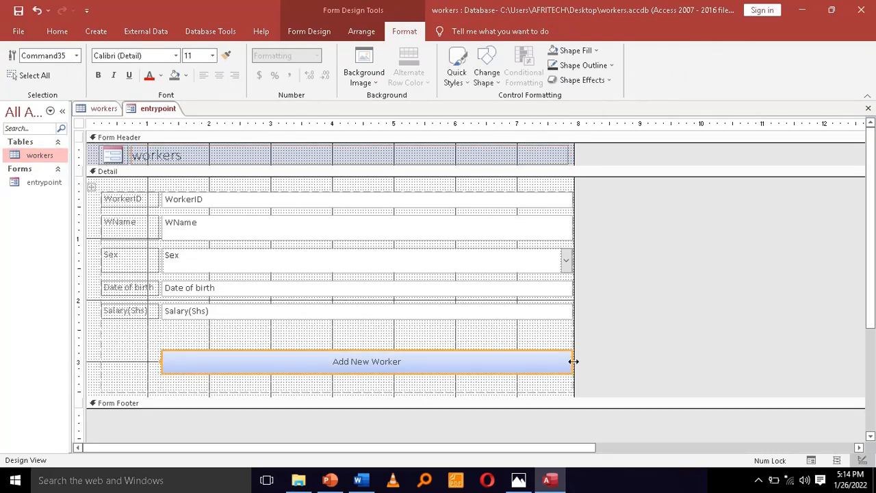
mouse_move(573, 361)
left_mouse_down()
mouse_move(514, 358)
mouse_move(573, 353)
left_mouse_up()
left_click(462, 359)
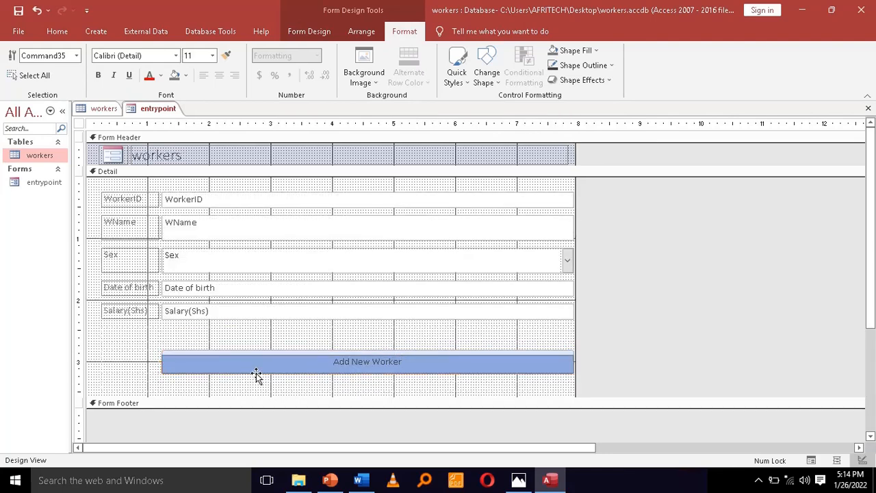
left_click(186, 363)
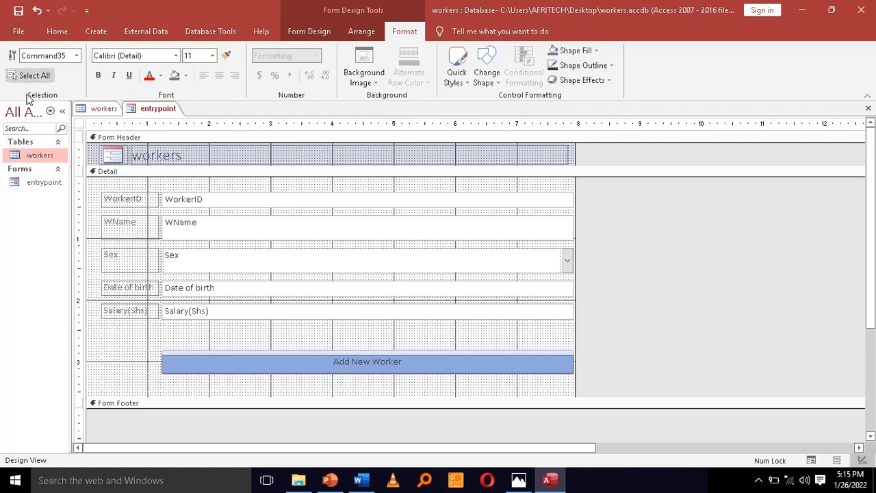
- Switch the entrypoint form to Form View and use the Add New Worker button to start a blank record at WName
left_click(89, 35)
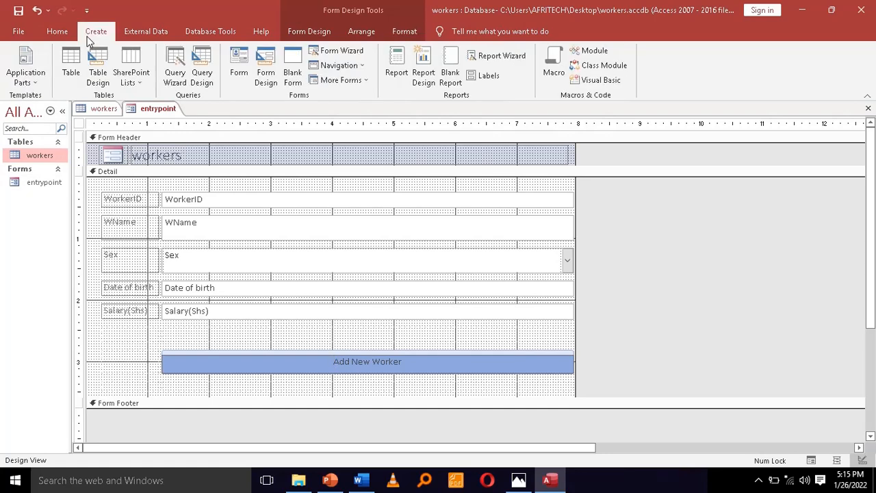
left_click(64, 32)
left_click(12, 81)
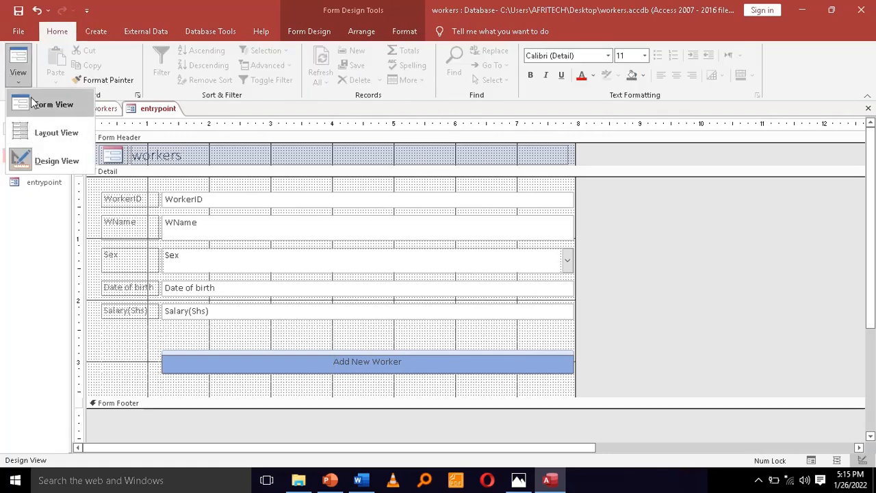
left_click(29, 104)
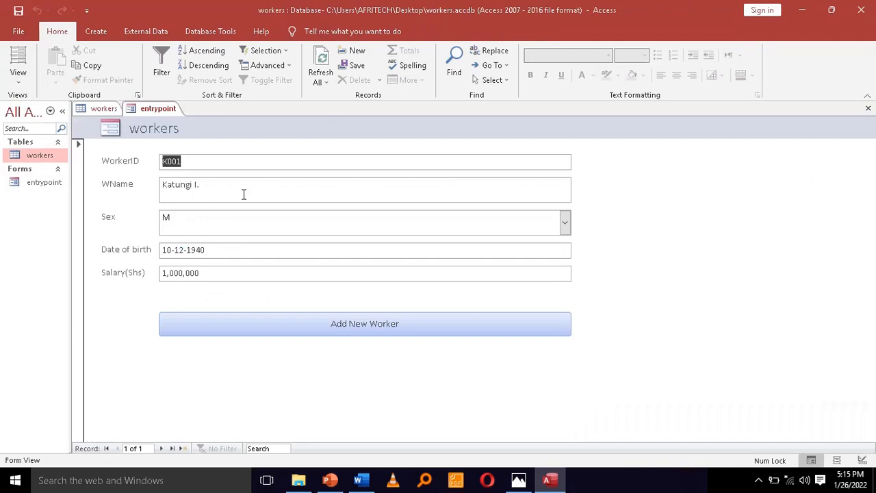
left_click(299, 329)
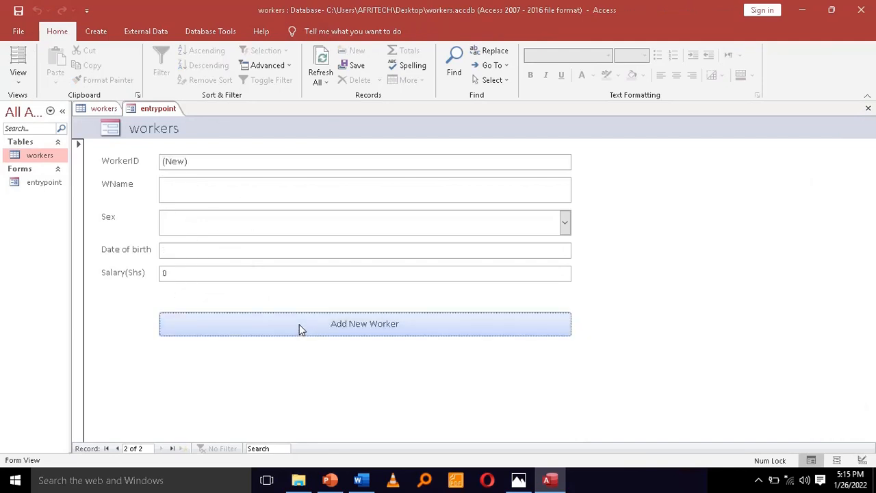
left_click(243, 191)
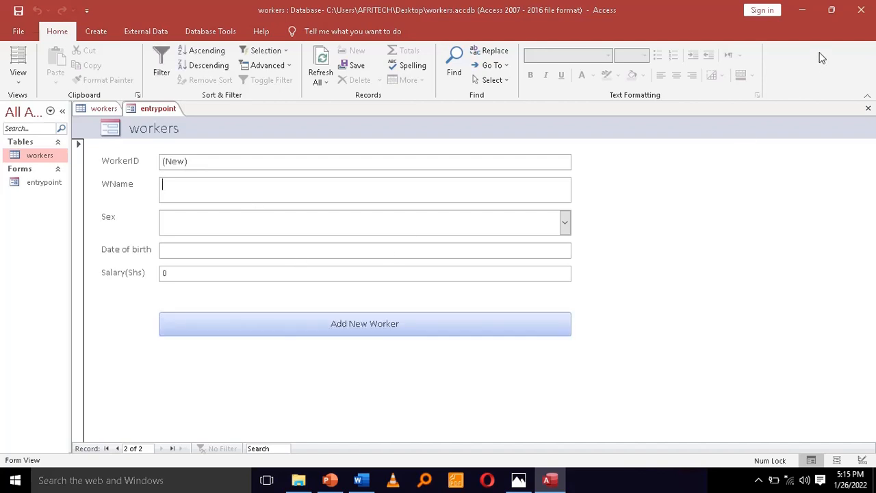
- Reduce the database window and open the technical stores practice qtns document in Word beside it, showing the list of workers' records
left_click(831, 11)
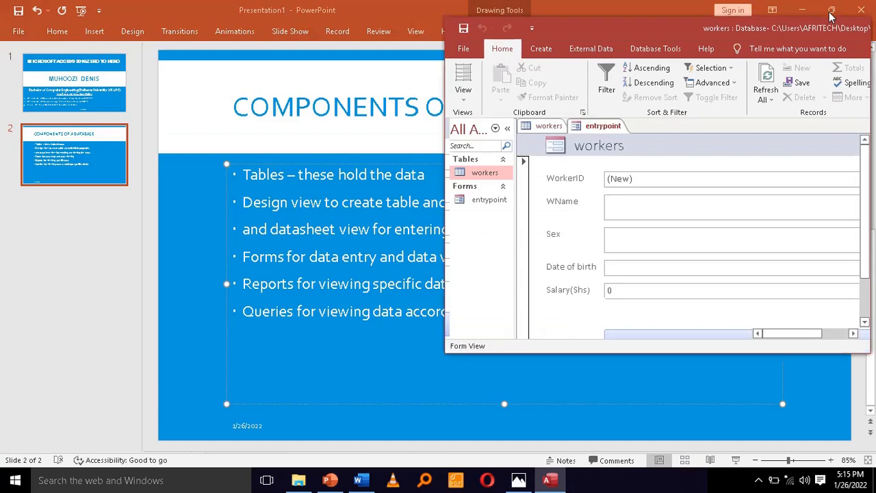
left_click(360, 480)
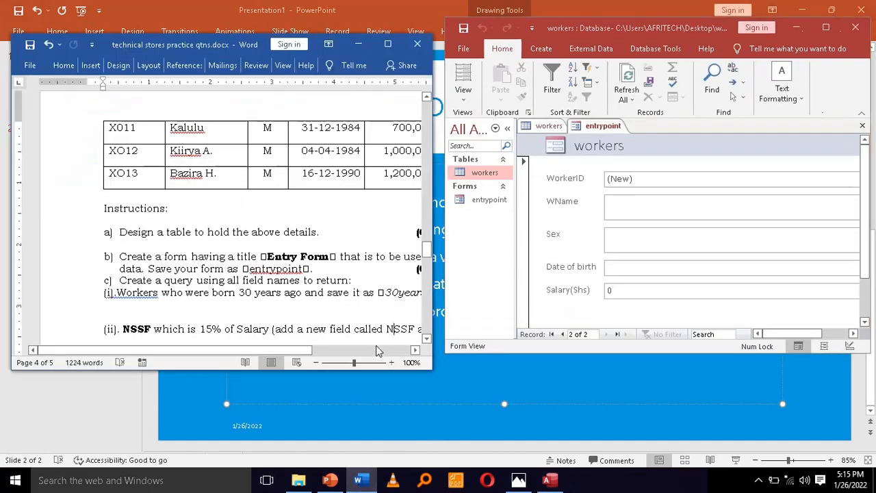
left_click_drag(295, 349, 350, 349)
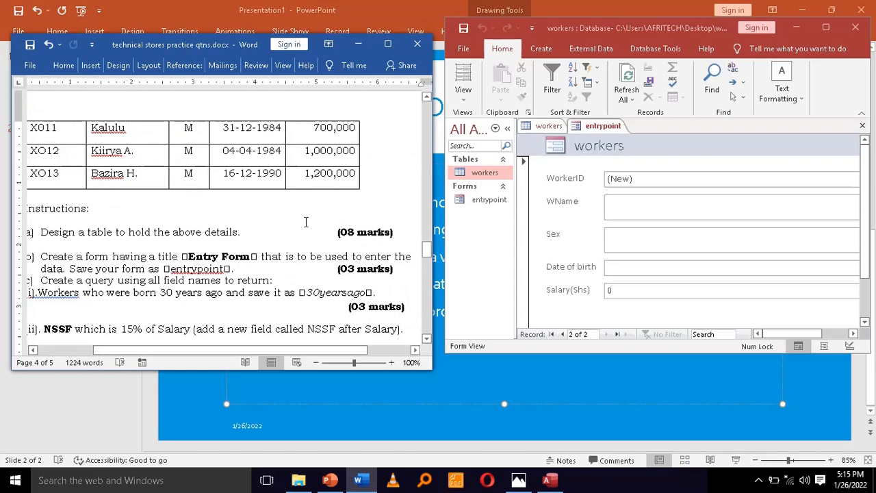
scroll(306, 222, "up", 5)
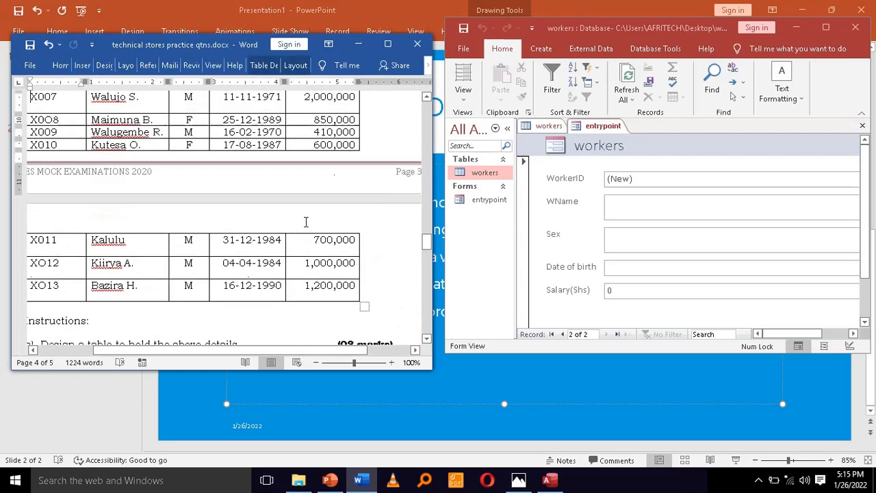
scroll(306, 227, "up", 1)
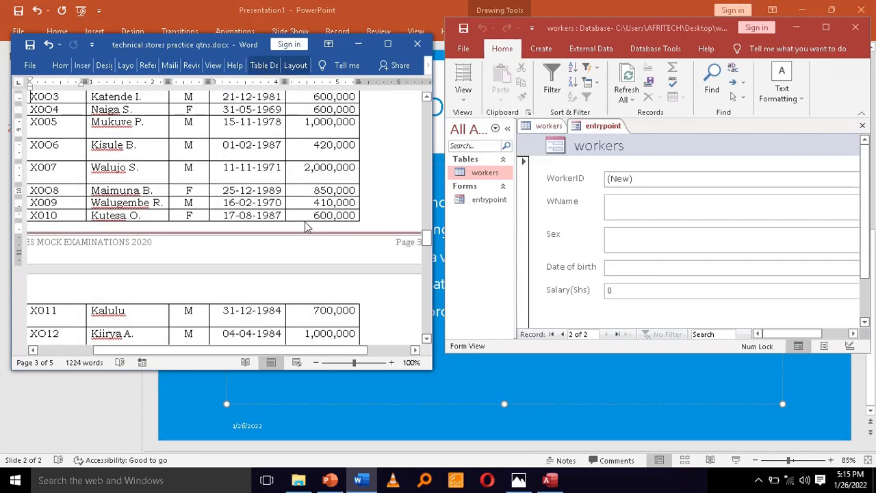
scroll(306, 227, "up", 1)
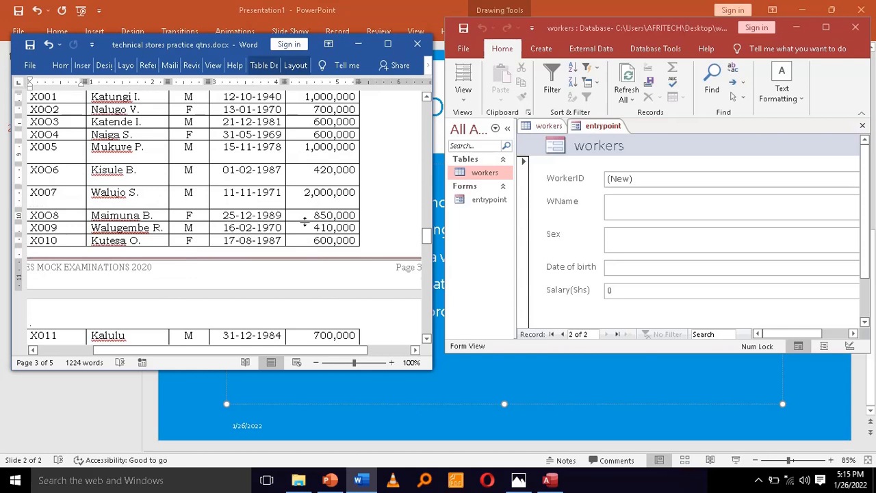
left_click(650, 206)
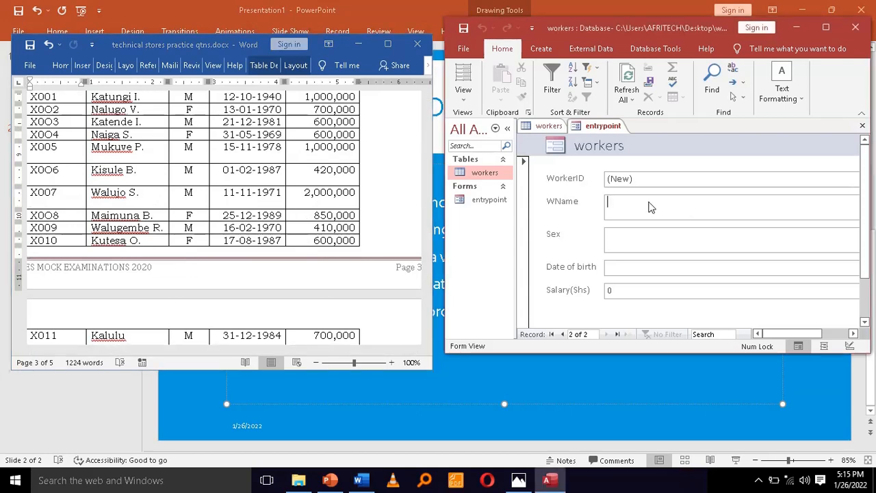
left_click(550, 126)
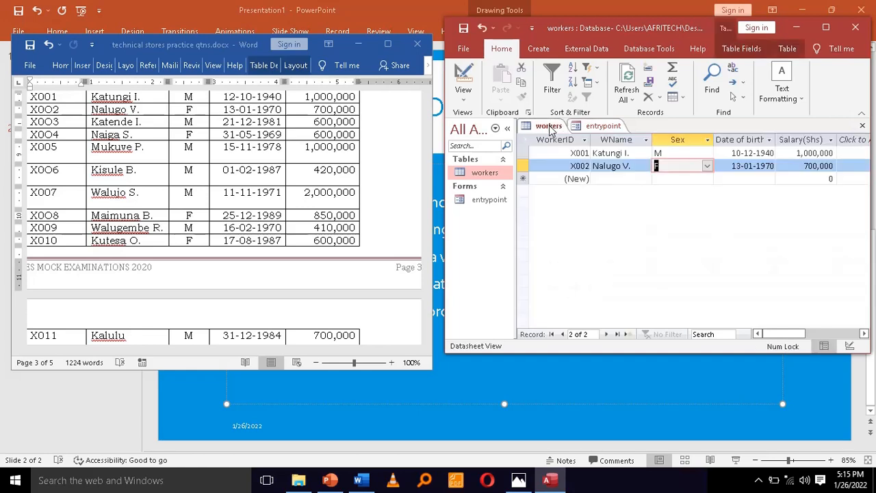
left_click(658, 169)
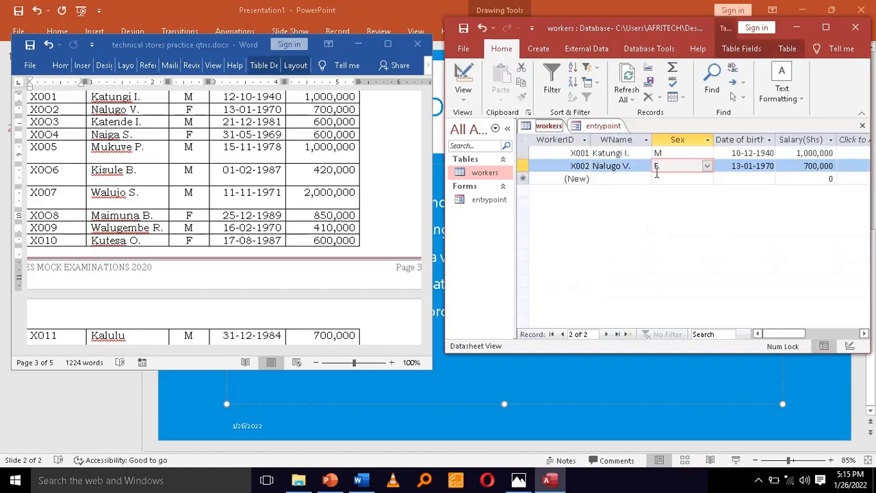
left_click(522, 166)
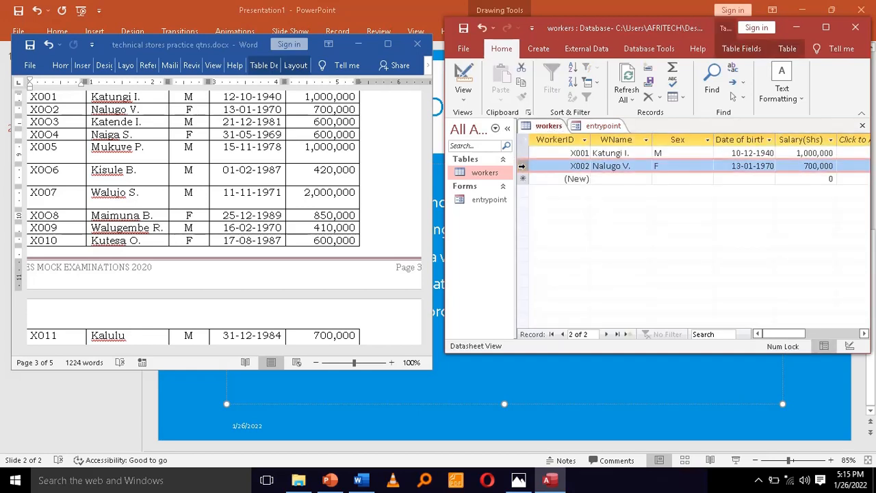
right_click(521, 166)
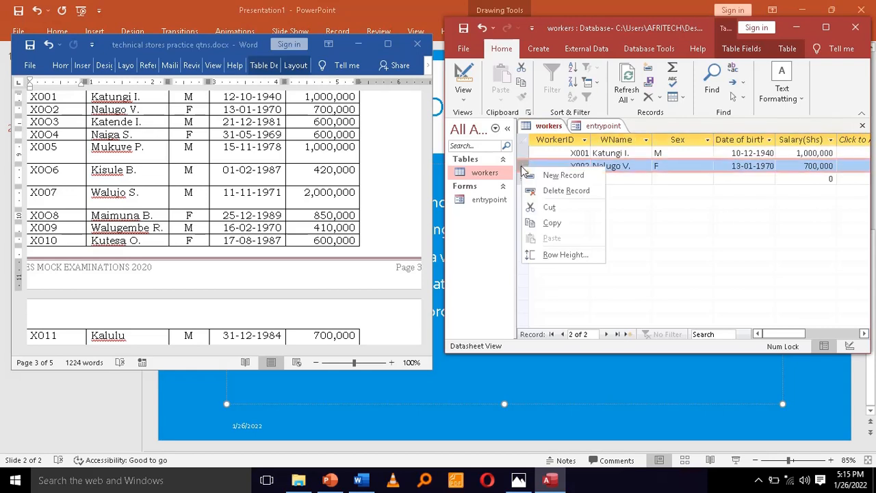
left_click(559, 191)
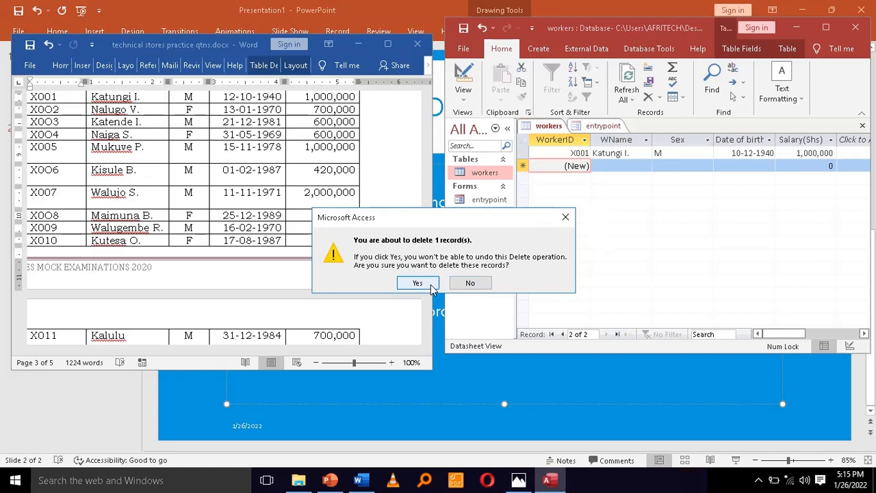
left_click(469, 283)
- Enter the name of worker X003 in the entrypoint form's new record and make the database window taller
left_click(603, 127)
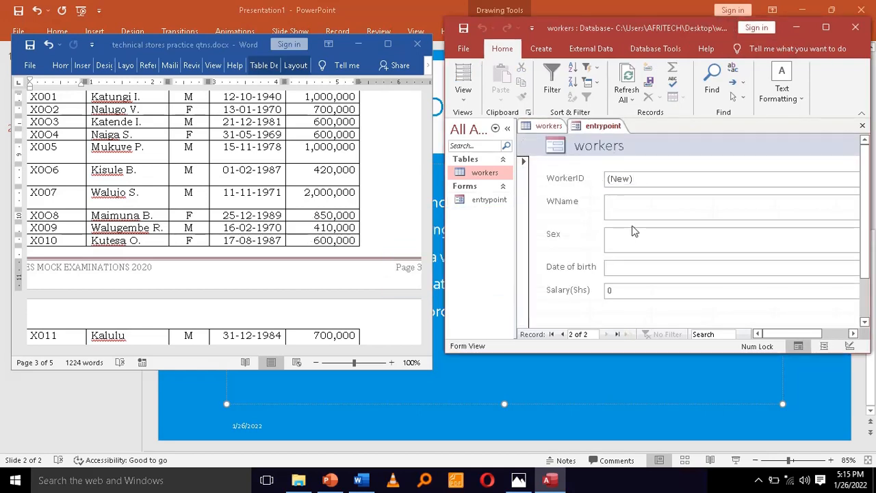
type("ka")
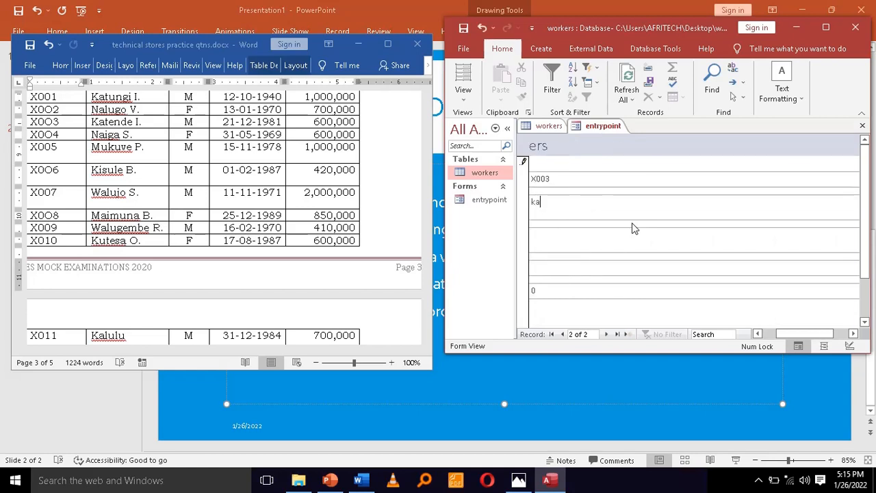
type("tende I.")
left_click_drag(775, 331, 756, 333)
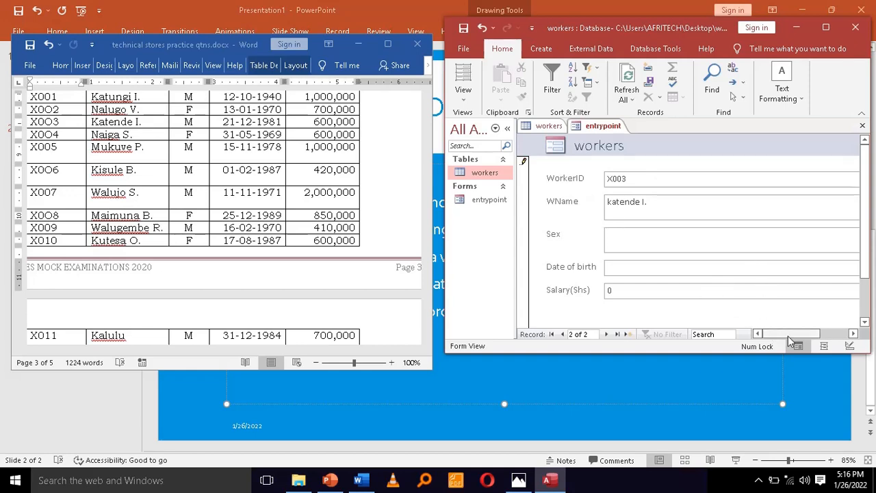
left_click_drag(735, 355, 744, 451)
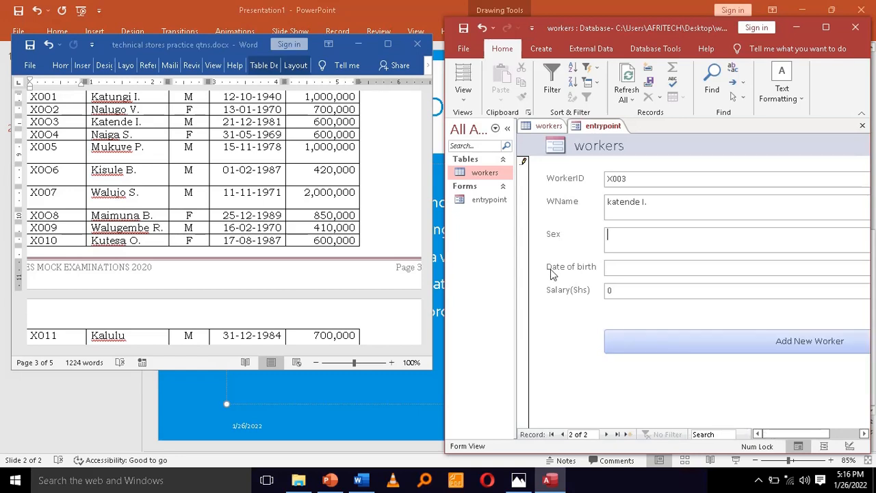
- Switch the entrypoint form to Design View and narrow its field column to end at about 6.8 inches on the ruler
left_click(469, 104)
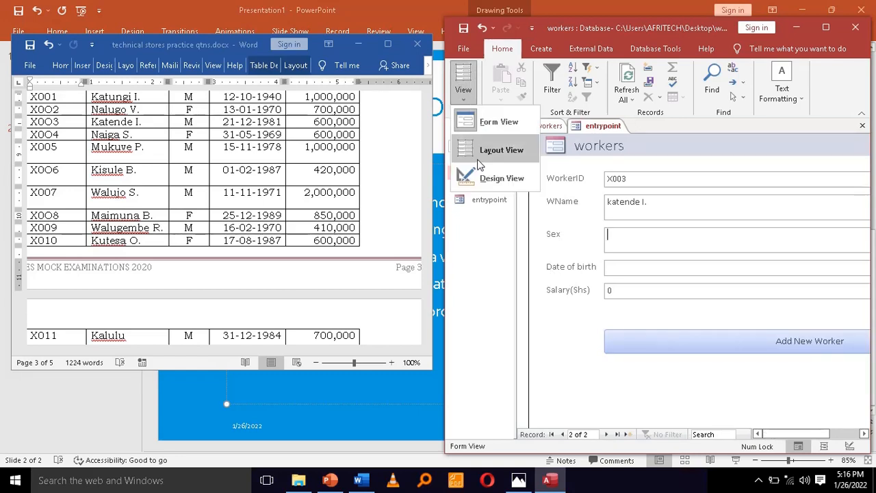
left_click(487, 178)
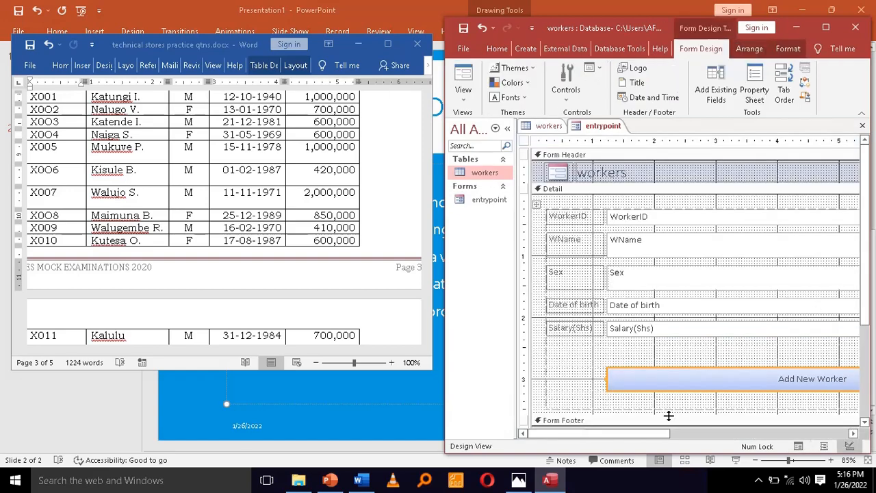
left_click_drag(643, 433, 801, 428)
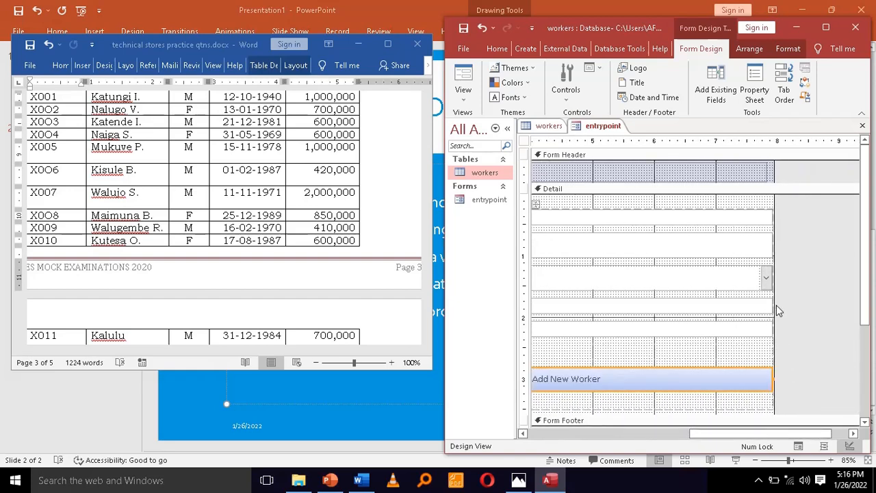
left_click_drag(773, 305, 631, 303)
left_click_drag(775, 299, 649, 299)
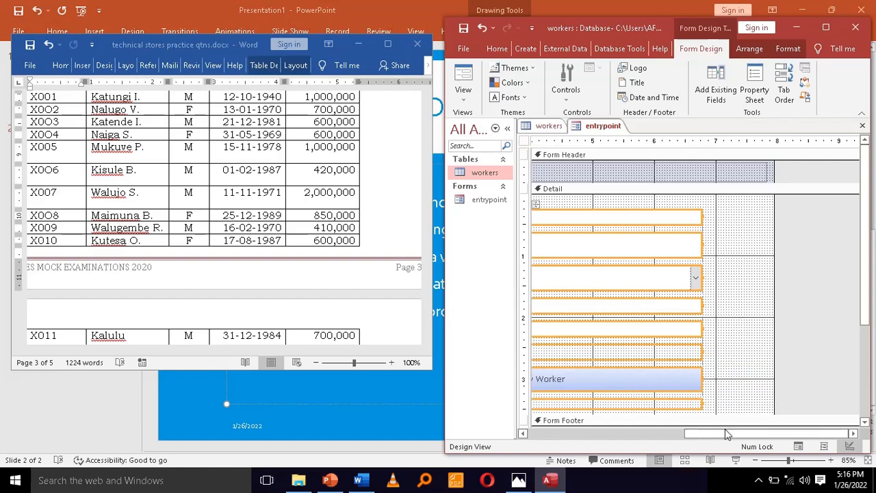
- Shift the labels' outer edge inward so the field layout starts at about 1.3 inches on the ruler
left_click_drag(726, 435, 601, 429)
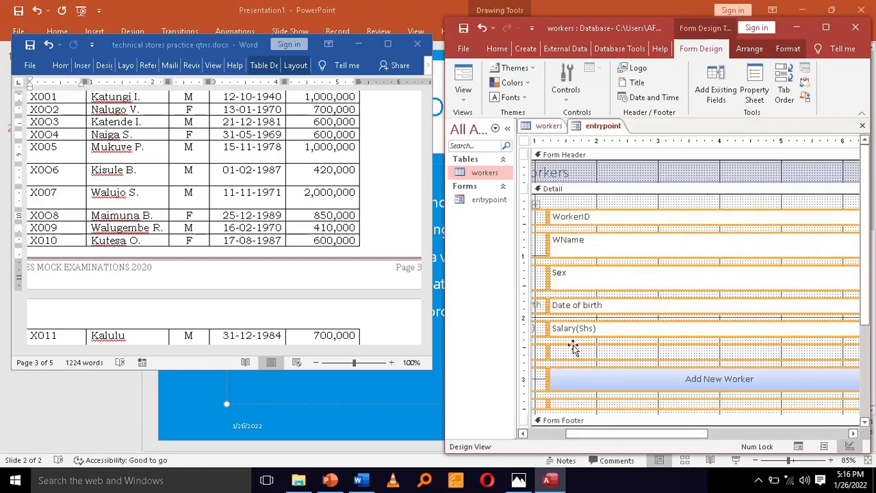
left_click_drag(599, 438, 544, 434)
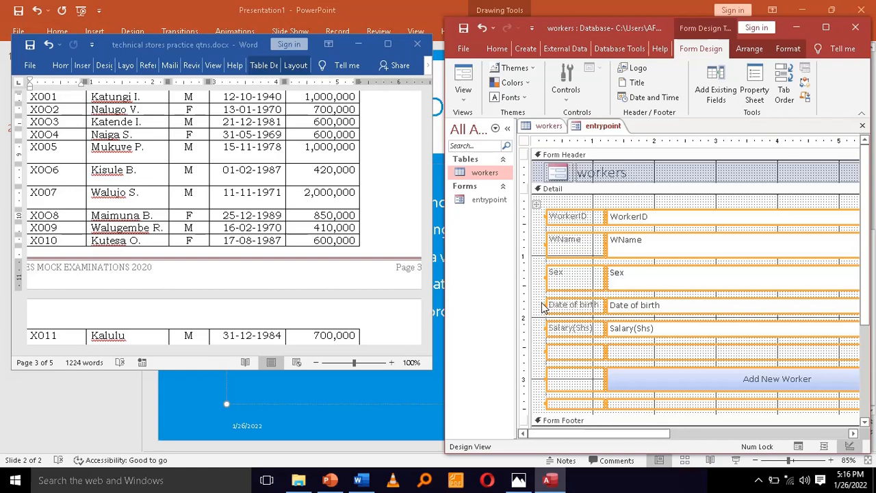
left_click_drag(540, 303, 603, 288)
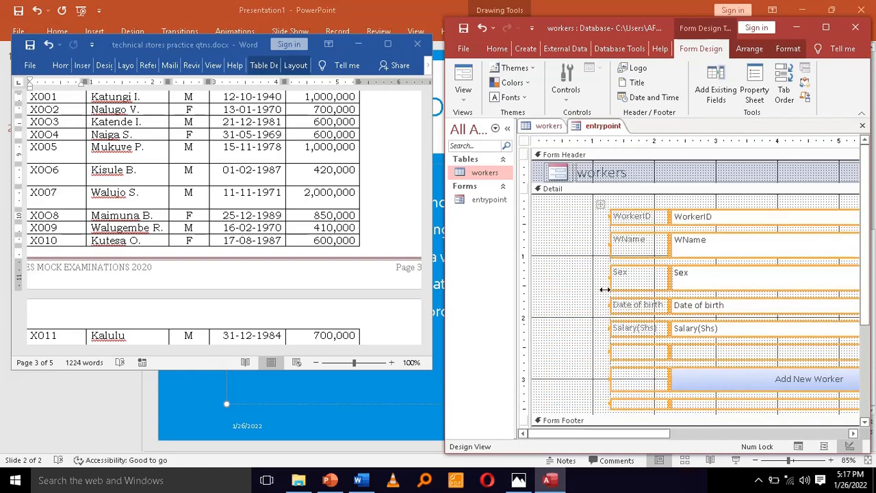
- Resize the field column by its outer edge so that it ends at about 11.7 inches on the ruler
left_click_drag(652, 435, 712, 434)
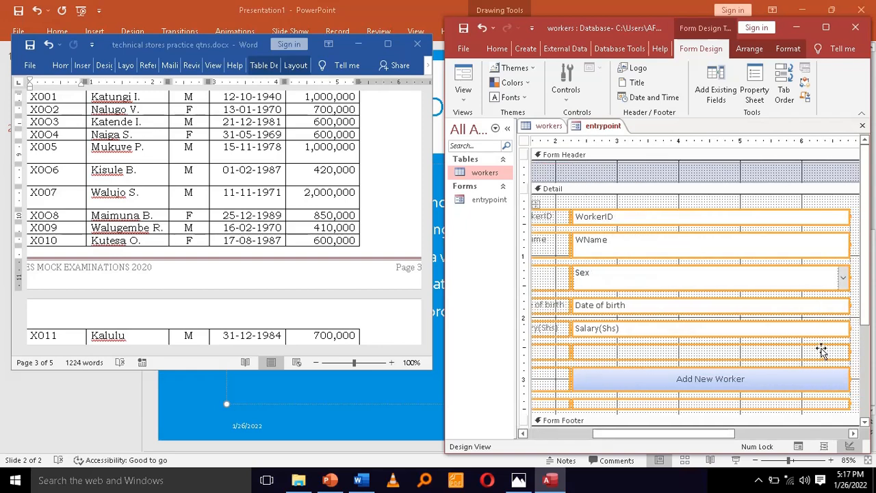
left_click_drag(848, 303, 721, 310)
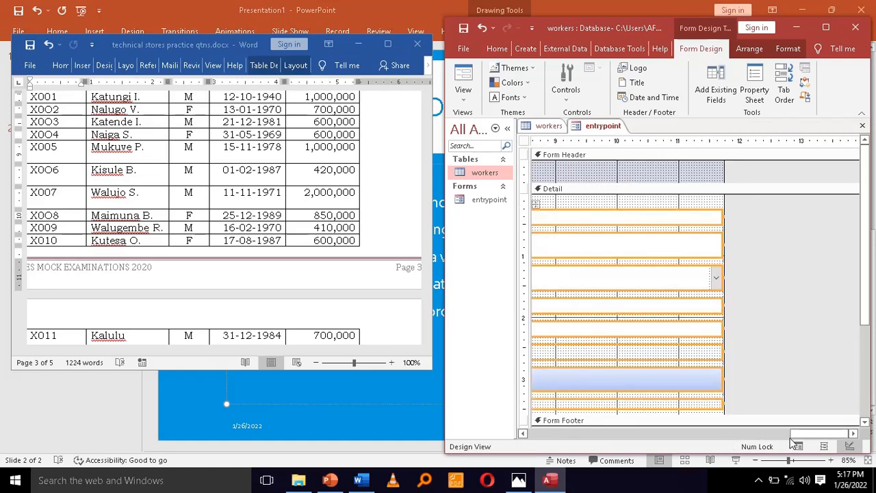
left_click_drag(811, 439, 601, 438)
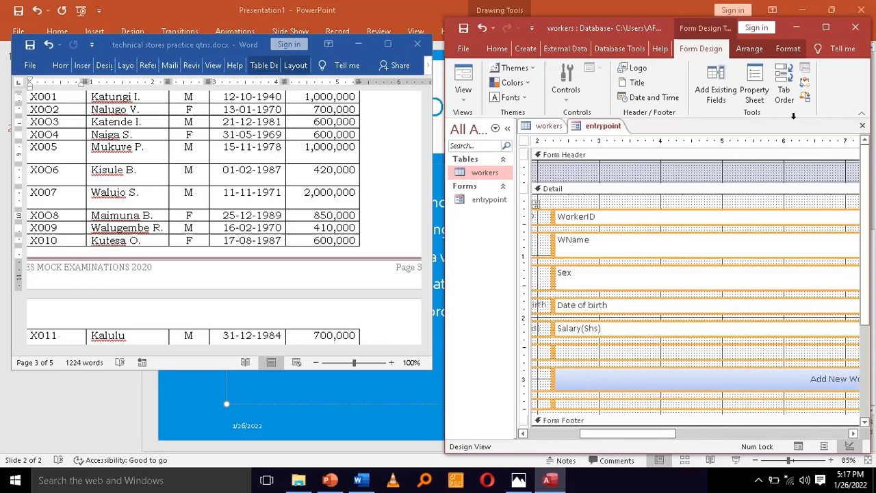
- Maximize the database window and resize the field layout to span from about 3.3 to 9.5 inches on the ruler
left_click(826, 29)
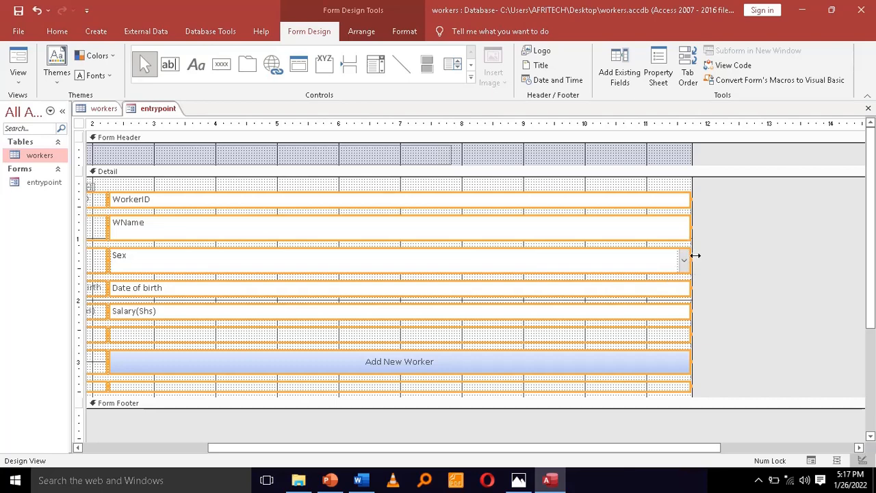
left_click_drag(694, 255, 472, 244)
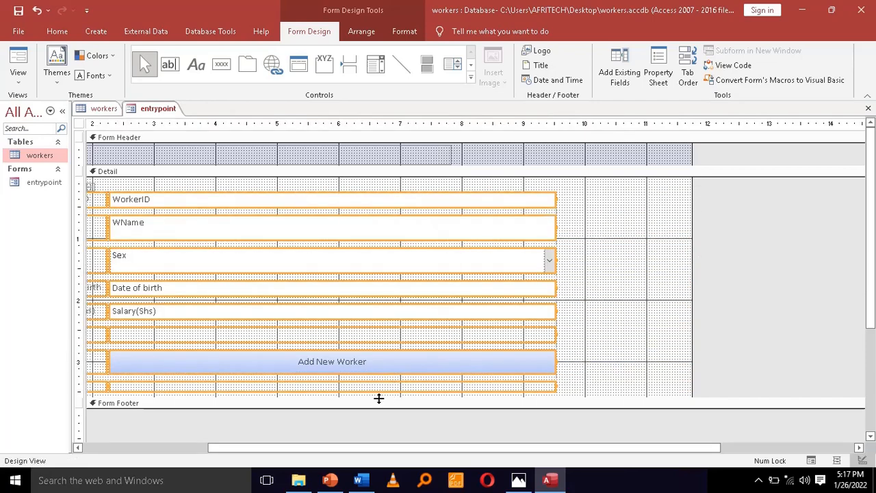
left_click_drag(405, 448, 249, 444)
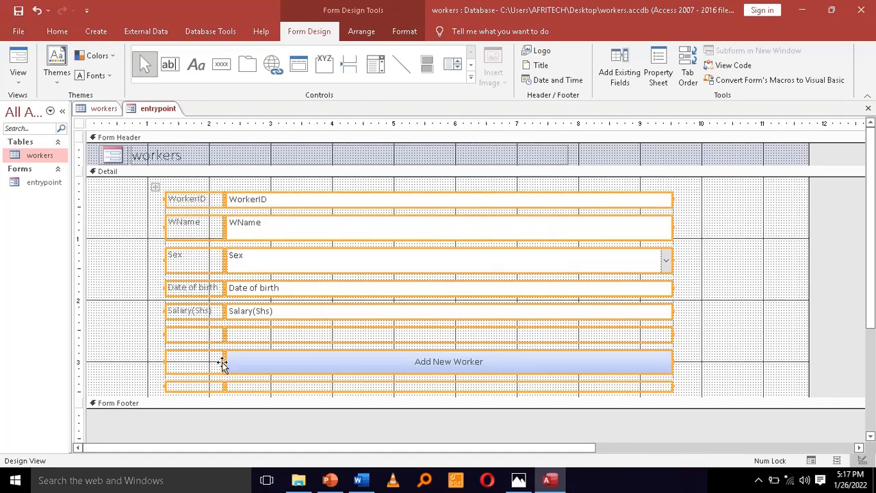
left_click_drag(227, 361, 351, 365)
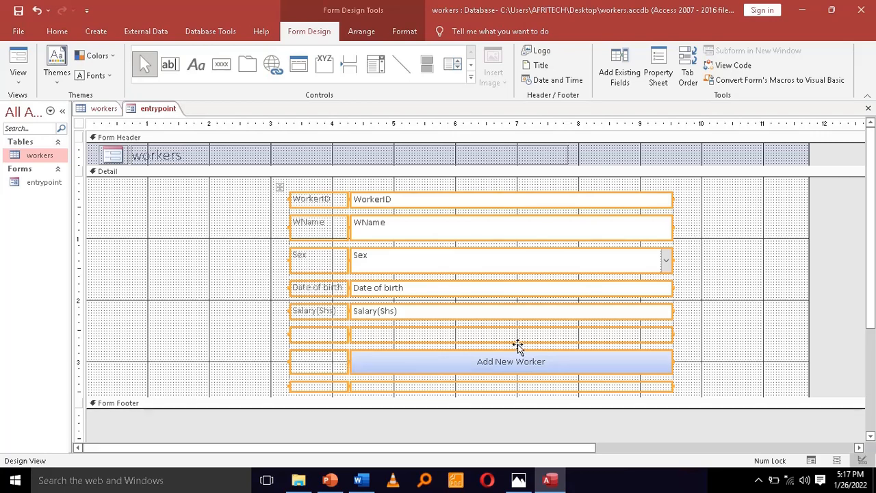
- Set the entrypoint form's Pop Up property to Yes
right_click(555, 205)
left_click(209, 208)
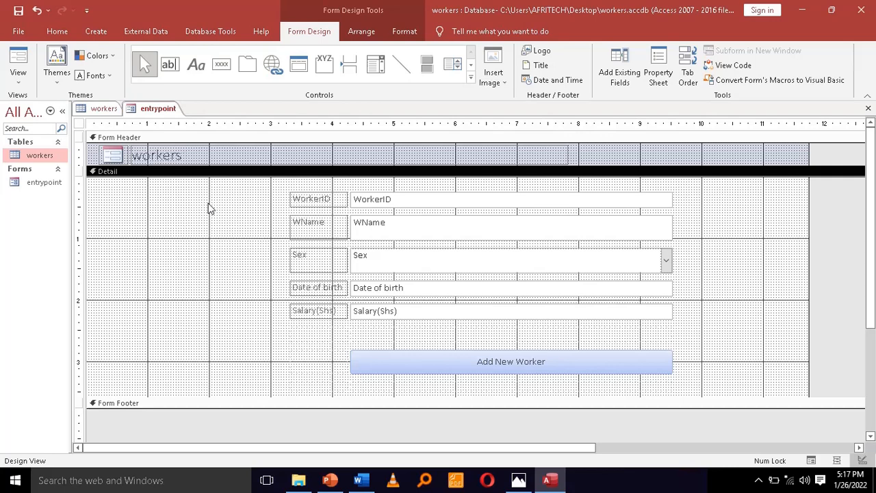
right_click(210, 208)
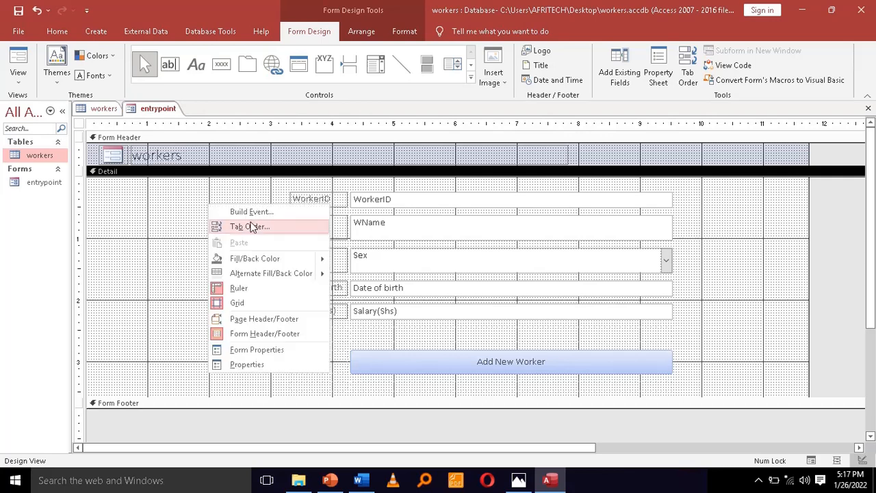
left_click(274, 354)
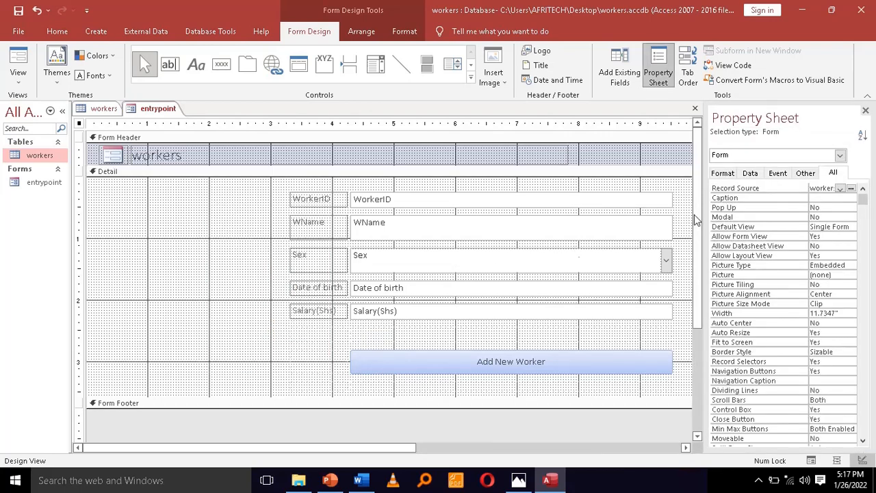
left_click(837, 208)
left_click(850, 208)
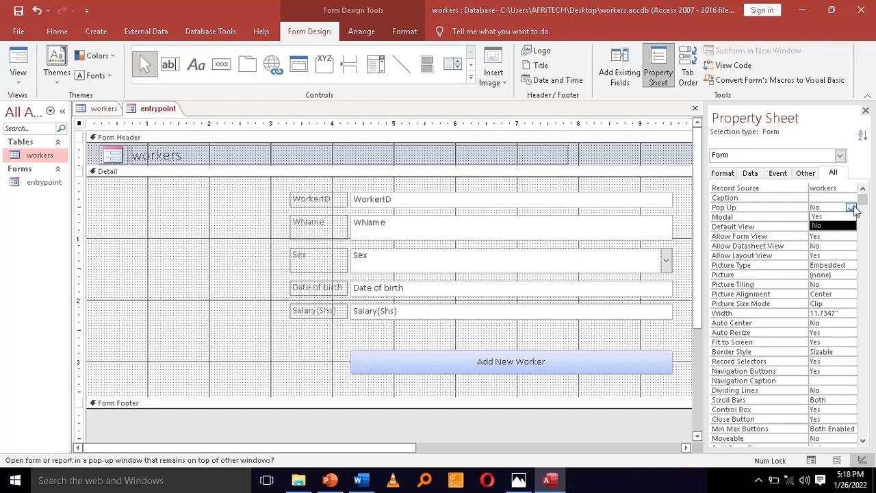
left_click(831, 216)
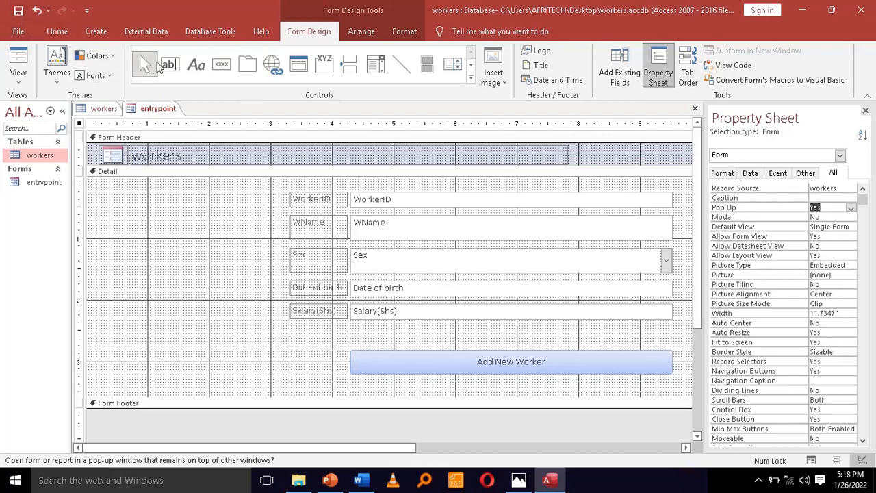
- Display the entrypoint form in Form View, shift its pop-up window slightly and move to the second record
left_click(19, 81)
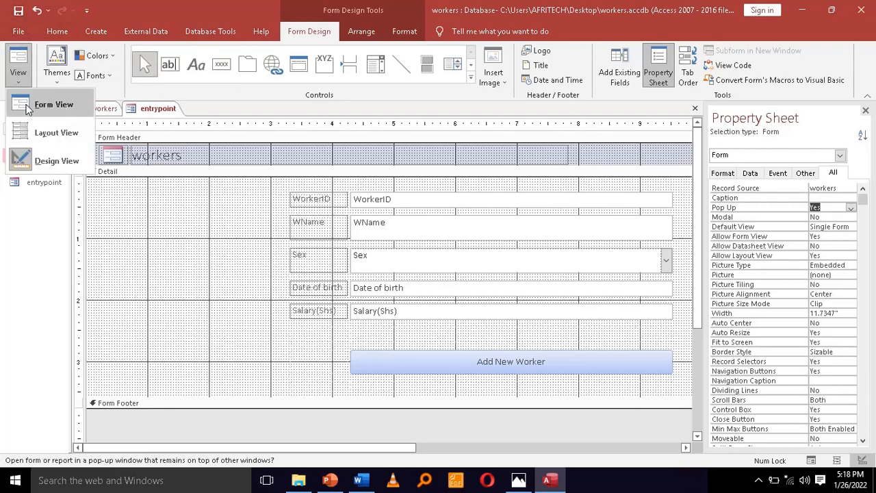
left_click(54, 104)
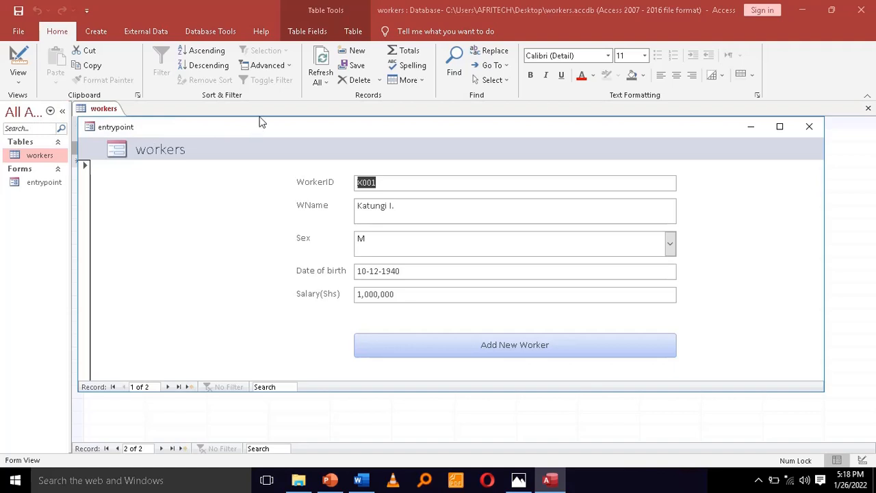
mouse_move(259, 130)
left_mouse_down()
mouse_move(288, 130)
mouse_move(349, 162)
mouse_move(259, 137)
left_mouse_up()
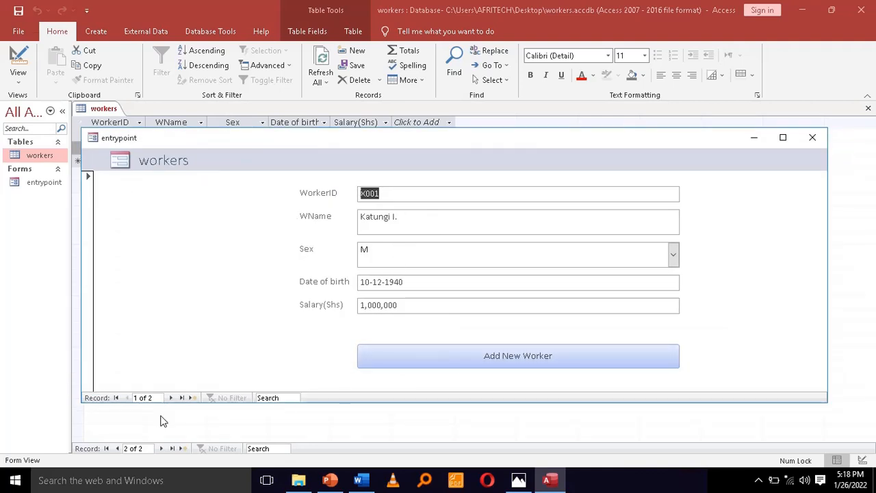
left_click(171, 398)
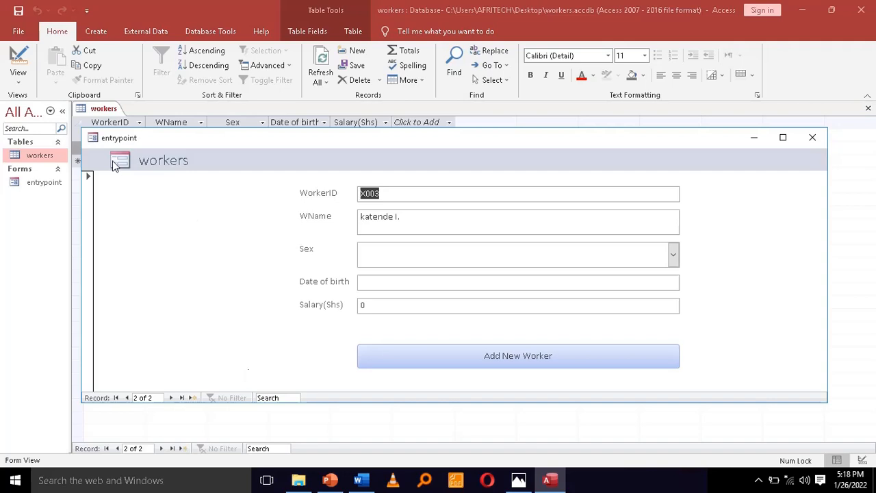
- Close the entrypoint pop-up form to return to the workers table's datasheet
left_click(49, 160)
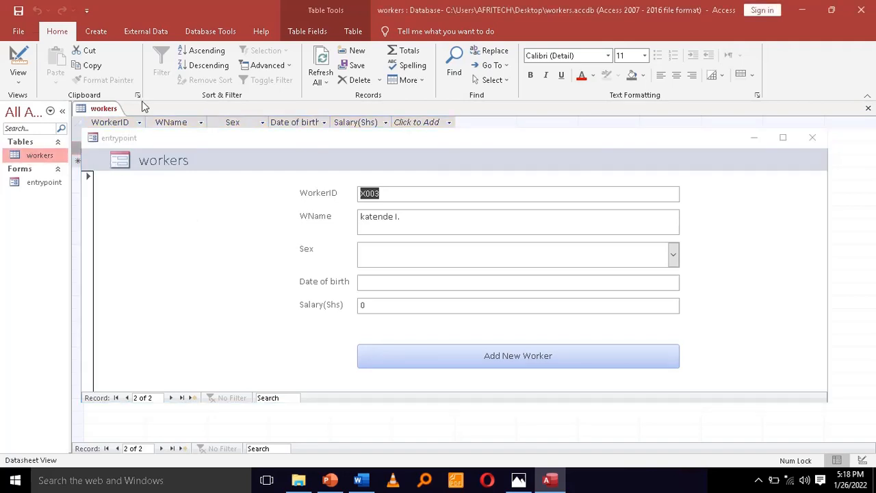
left_click(18, 82)
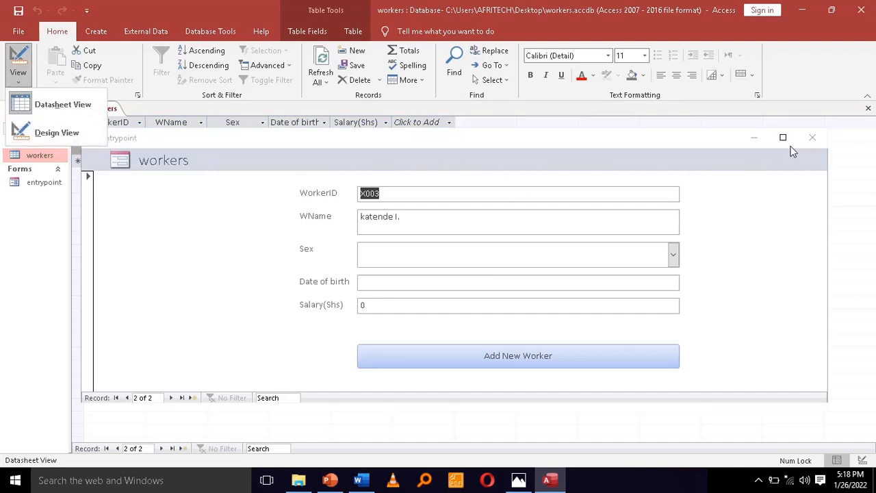
left_click(812, 139)
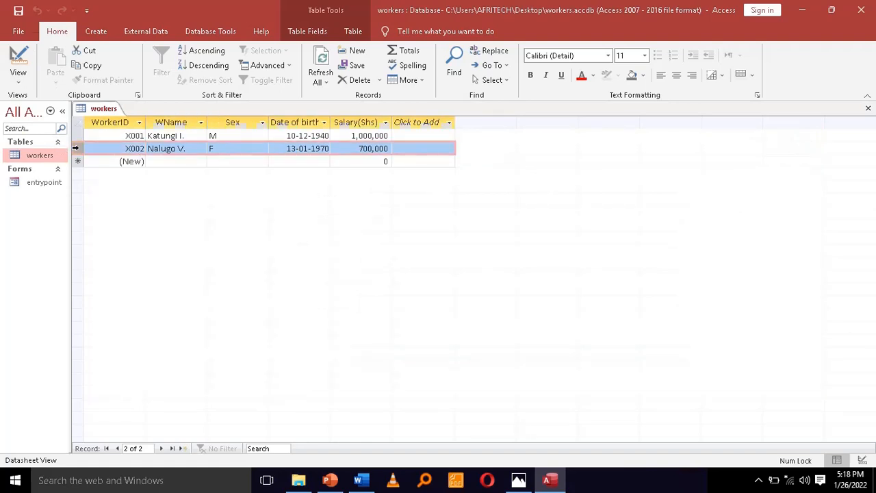
right_click(76, 148)
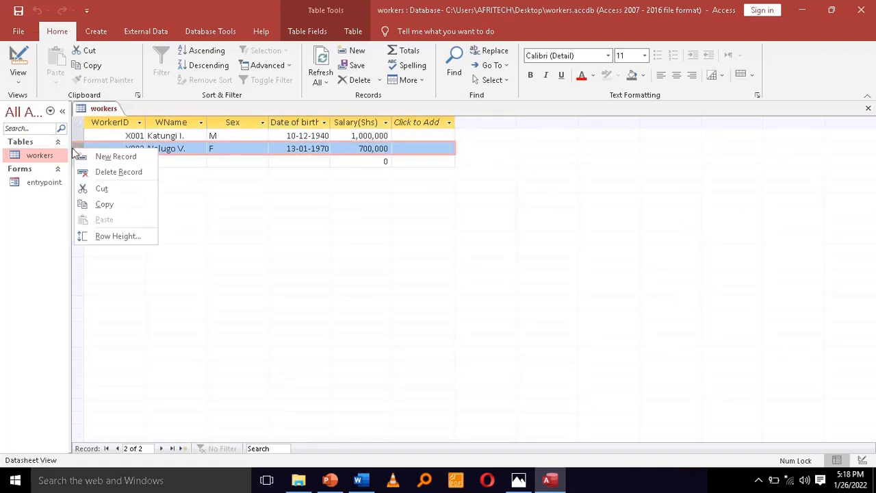
left_click(19, 14)
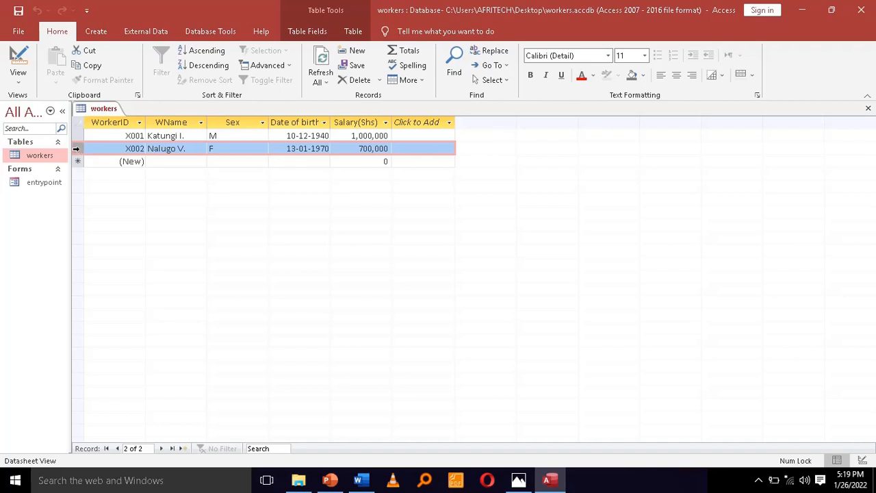
right_click(76, 148)
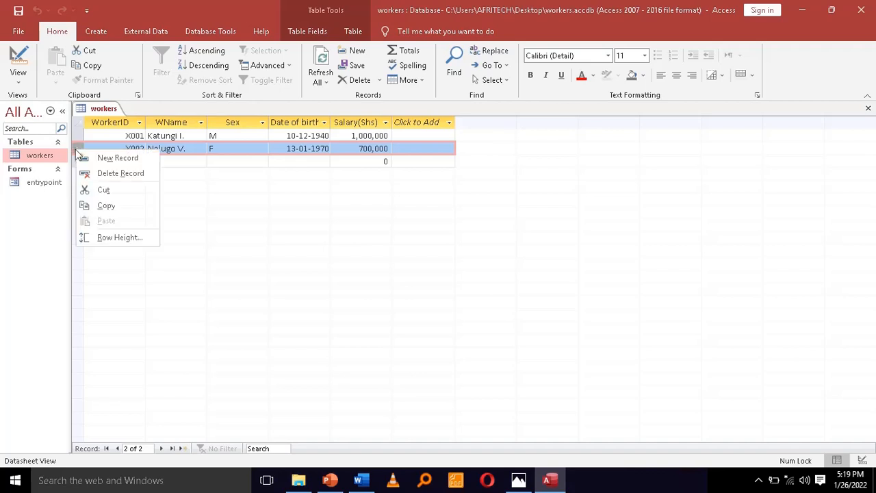
left_click(11, 66)
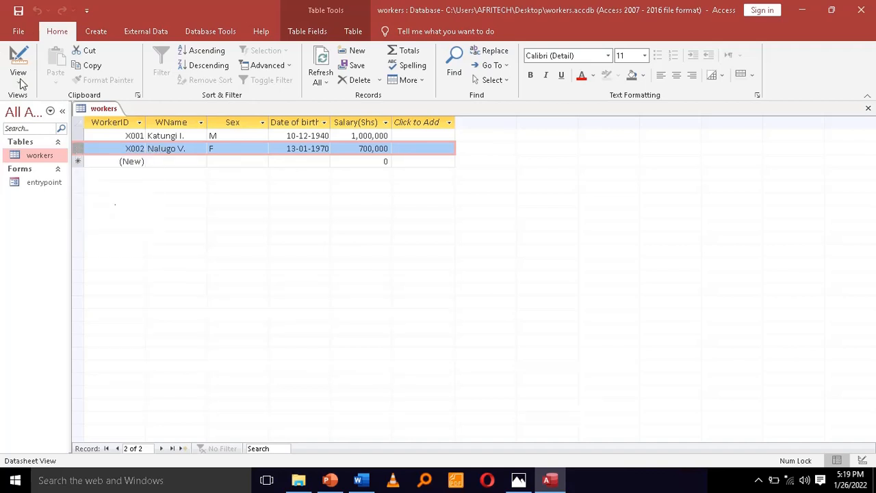
- Reload the workers table's records by switching it to Design View and back to Datasheet View
left_click(18, 73)
left_click(31, 112)
left_click(18, 63)
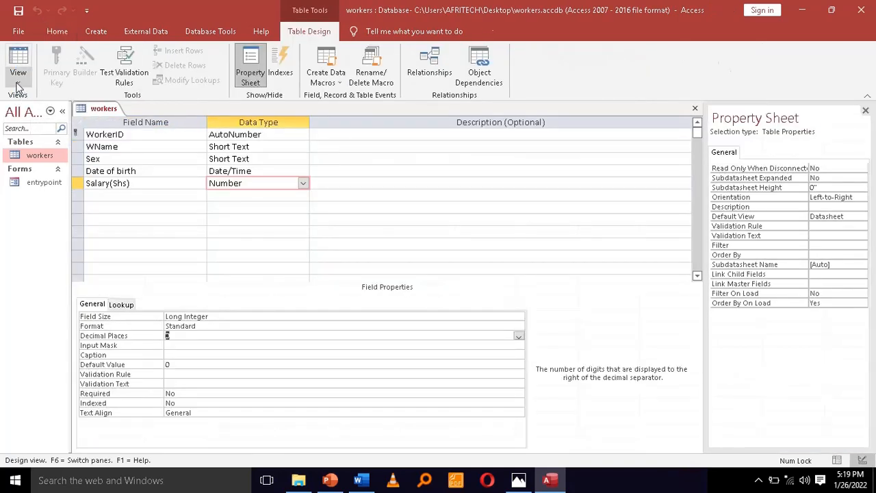
left_click(19, 81)
left_click(28, 104)
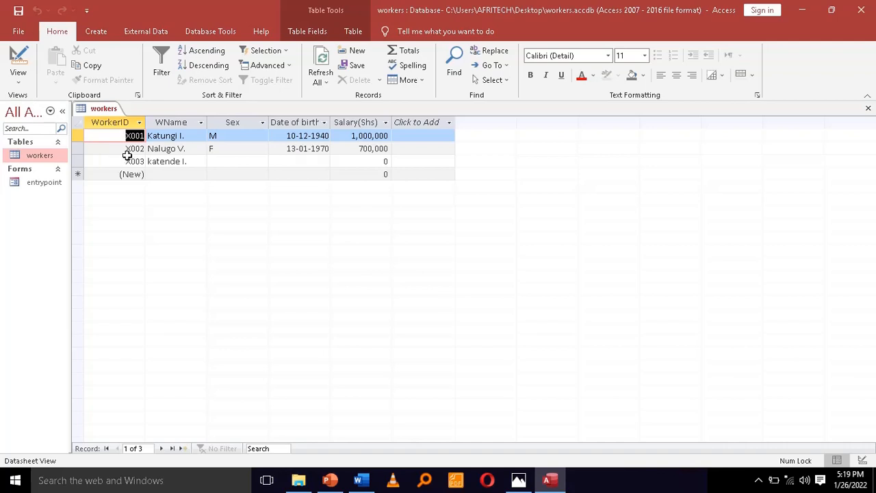
- Delete the incomplete third worker's record from the workers table
left_click(76, 160)
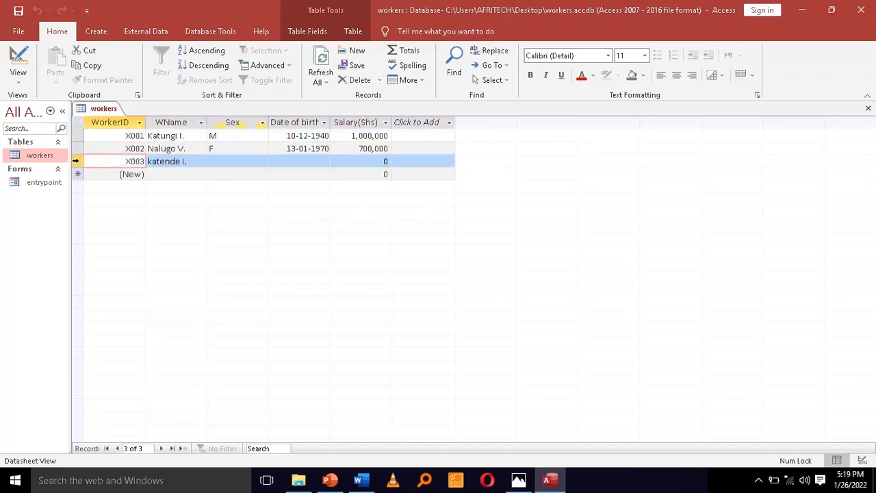
right_click(77, 162)
left_click(109, 185)
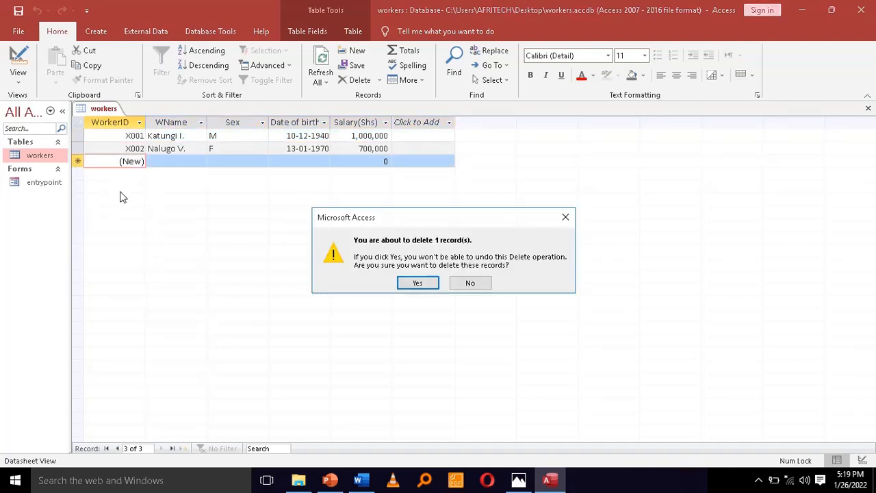
left_click(422, 286)
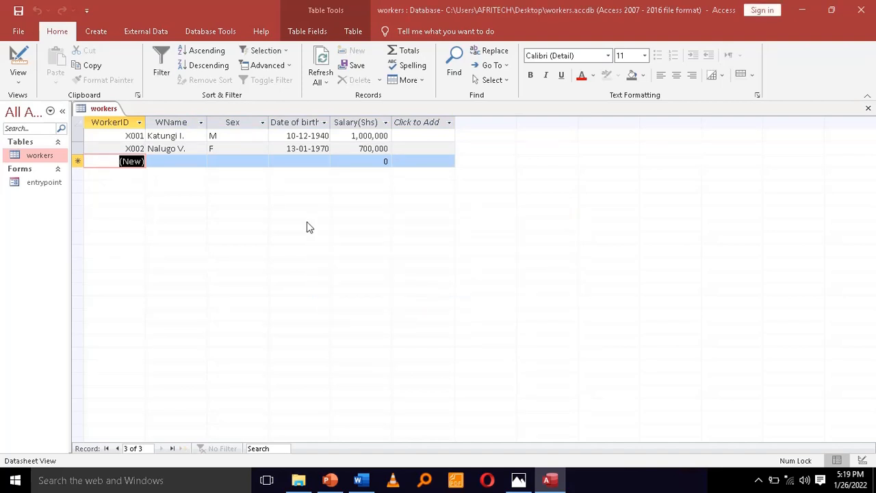
- Open the entrypoint form and start a blank record with its Add New Worker command
left_click(33, 184)
double_click(32, 181)
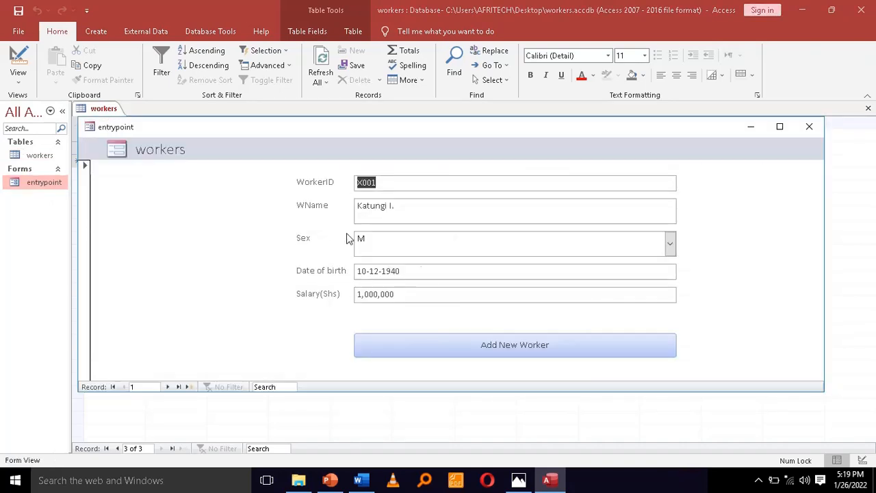
left_click(439, 350)
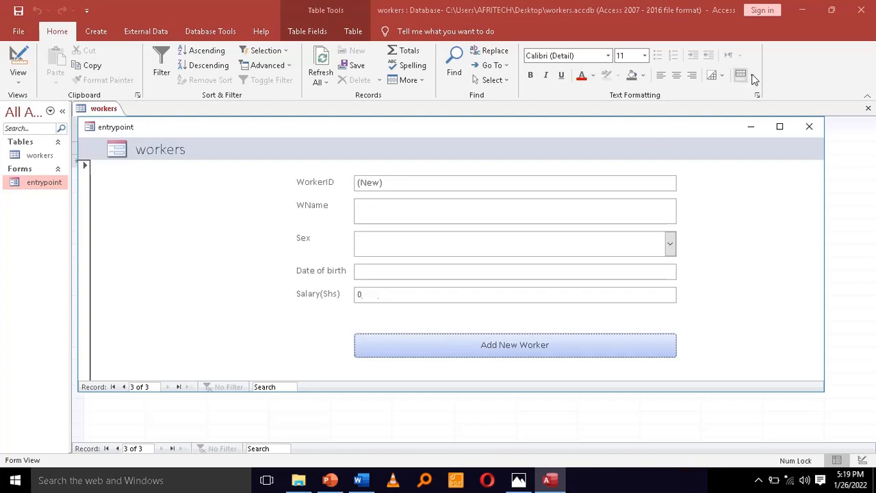
- Restore the database window to its smaller size and narrow the pop-up form so the Word source table and the form fields are both visible
left_click(829, 12)
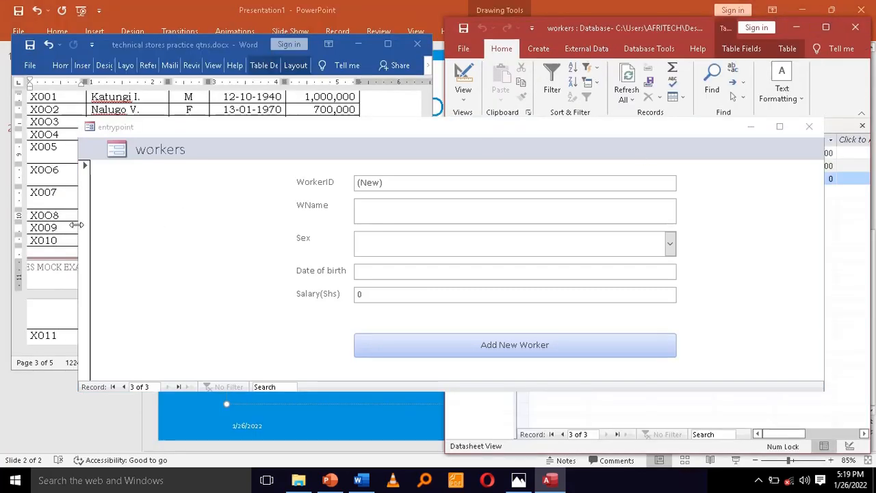
left_click_drag(77, 224, 389, 201)
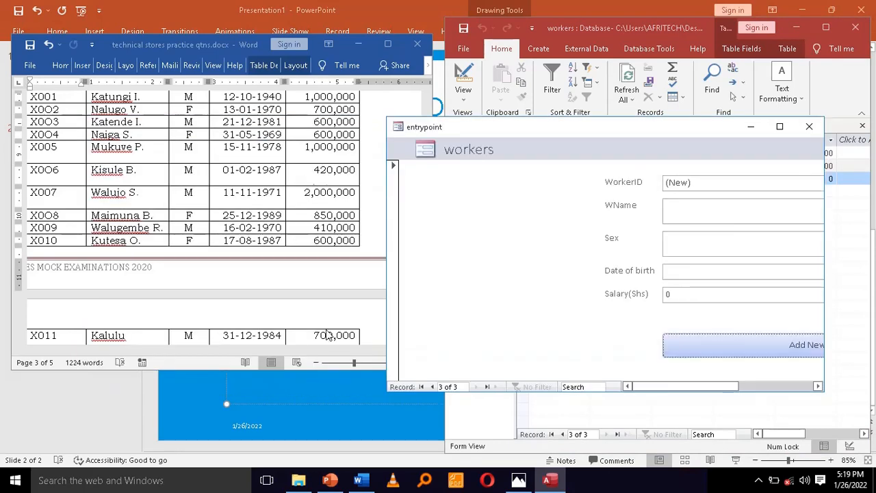
left_click(298, 318)
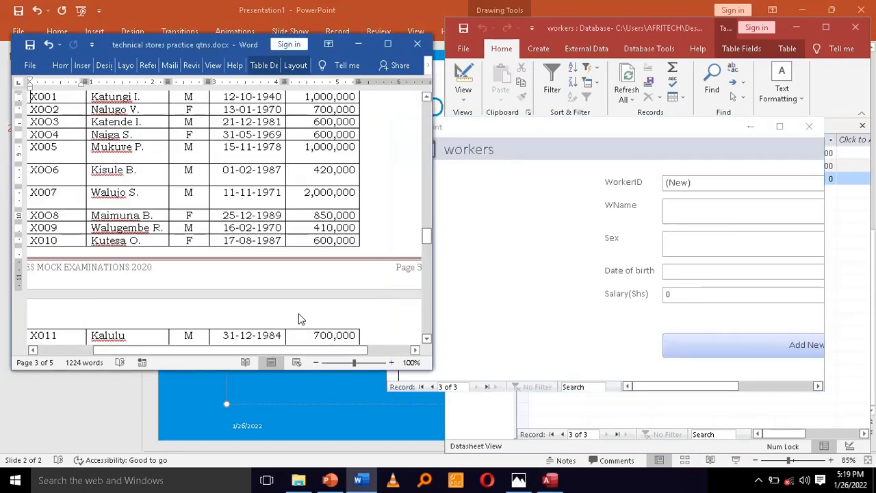
left_click_drag(324, 349, 306, 349)
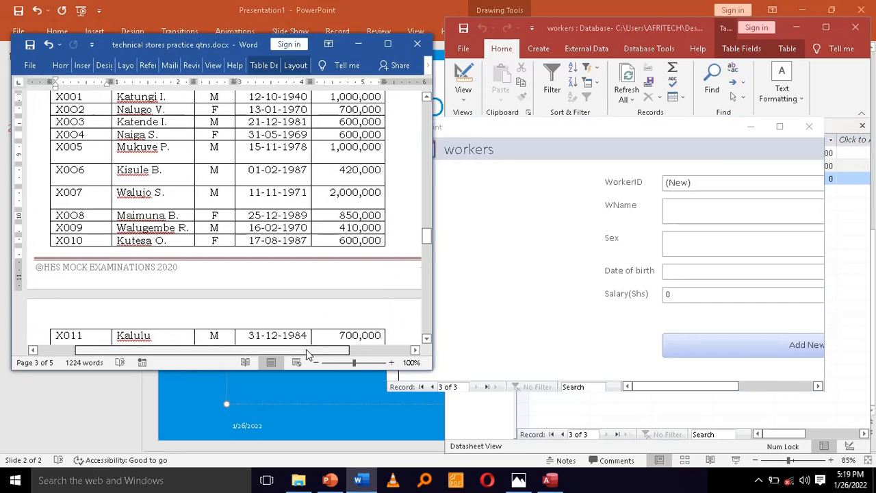
left_click(505, 299)
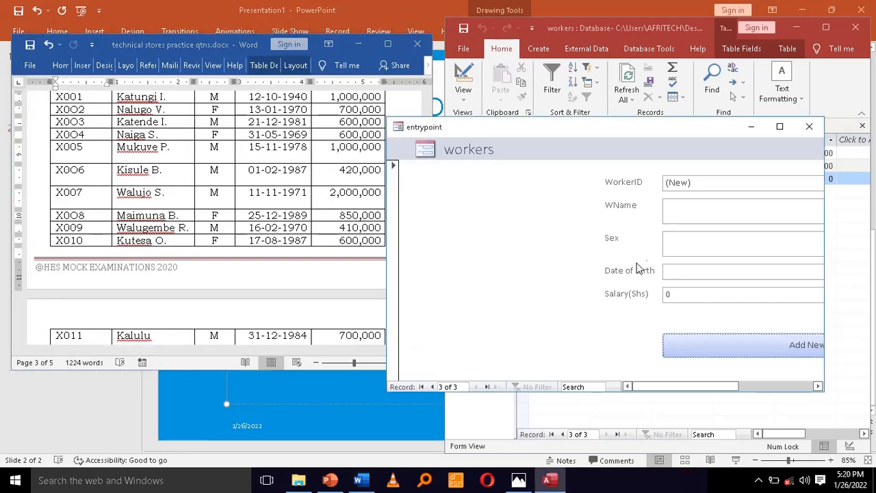
left_click_drag(675, 387, 718, 389)
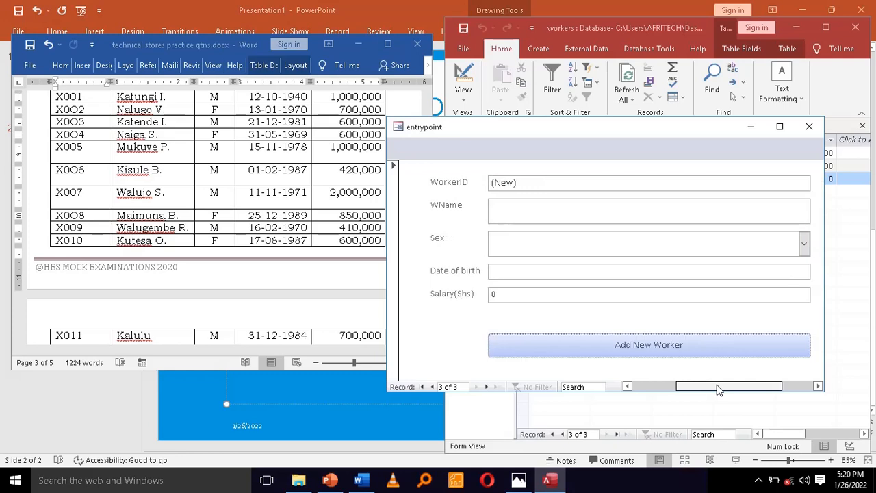
- Enter the fourth listed worker's name in the WName field of the new record
left_click(545, 220)
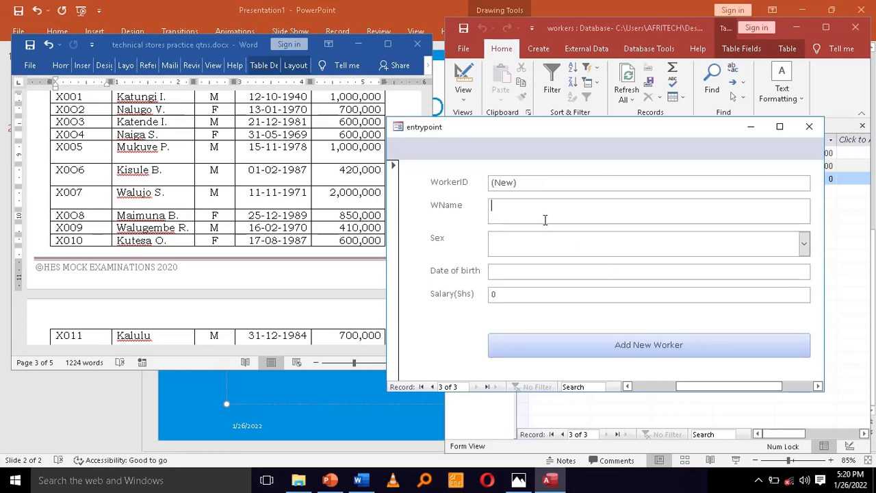
type("Nai")
type("S.")
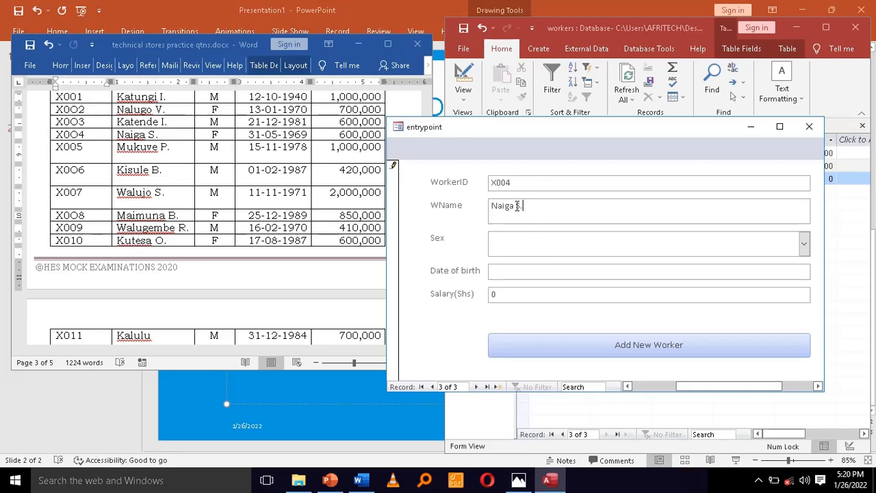
- Try to edit the automatically numbered WorkerID of the new record, and return to the WName field
left_click(524, 185)
key("Home")
key("Delete")
key("BackSpace")
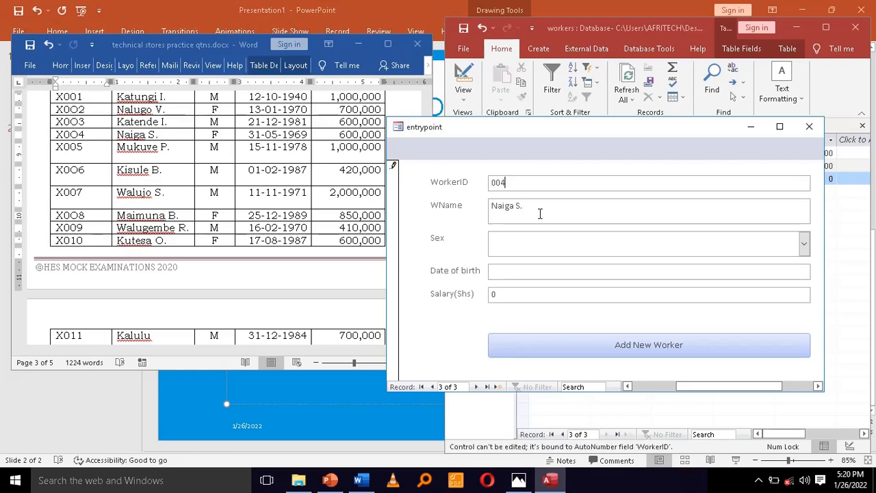
left_click(539, 213)
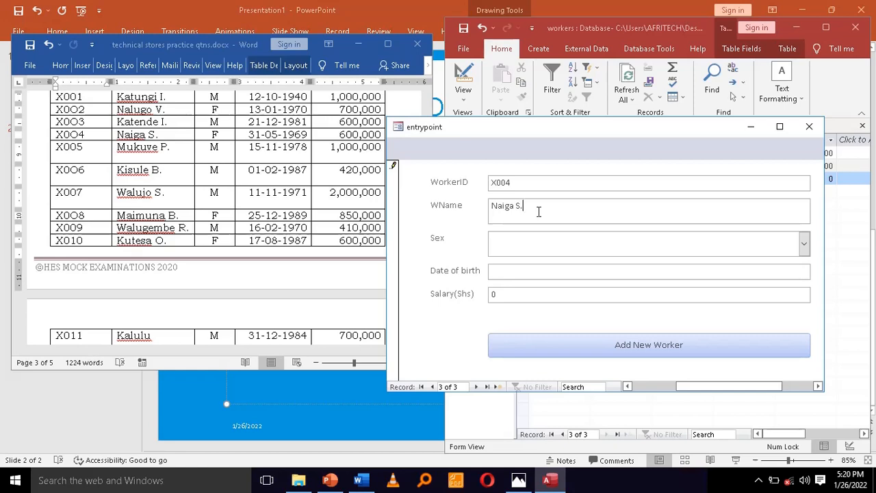
- Set the new worker's Sex field to F using the form's list of choices
left_click(512, 245)
left_click(803, 247)
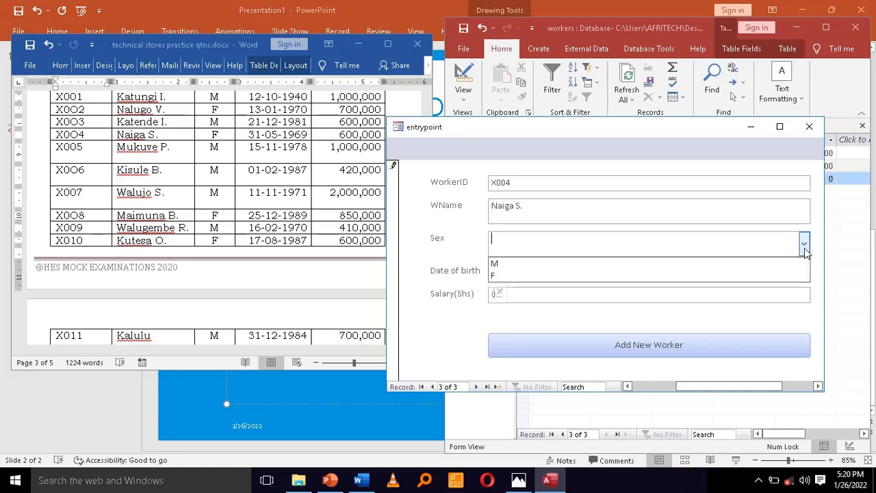
left_click(739, 277)
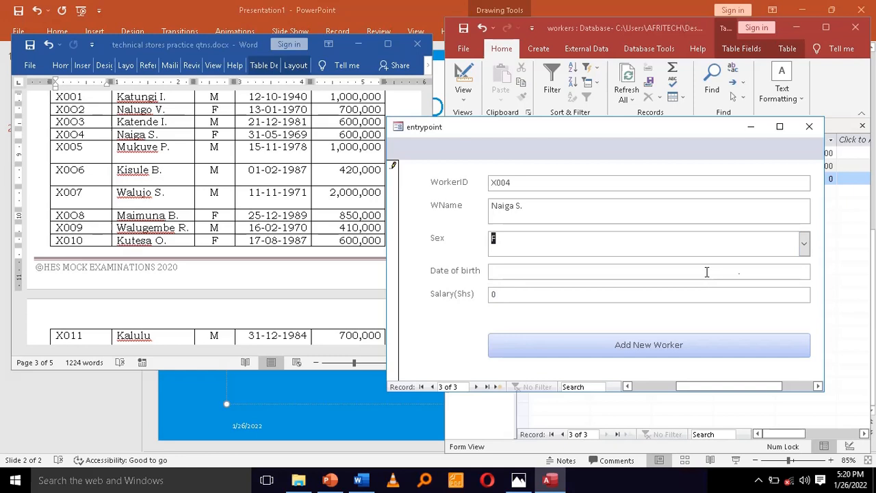
- Enter the fourth listed worker's date of birth in the new record from the Word table
left_click(754, 273)
type("31-05-")
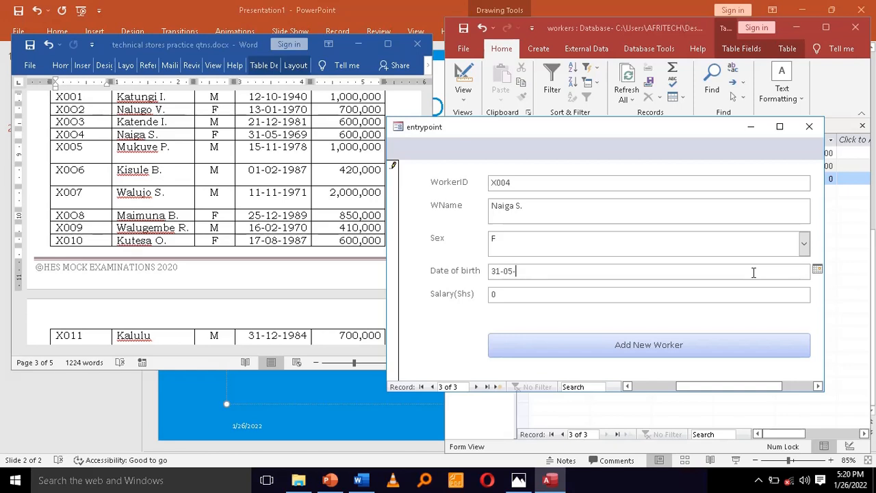
type("1969")
- Set the worker's Salary(Shs) to 600000 and add a new blank worker record
left_click(622, 296)
key("BackSpace")
type("600")
type("6")
type("00")
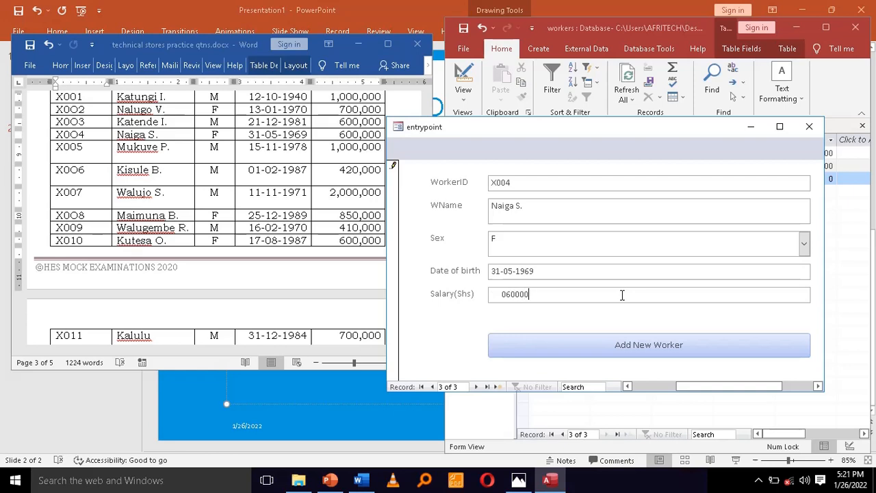
key("BackSpace")
key("BackSpace")
key("BackSpace")
key("BackSpace")
key("BackSpace")
type("600000")
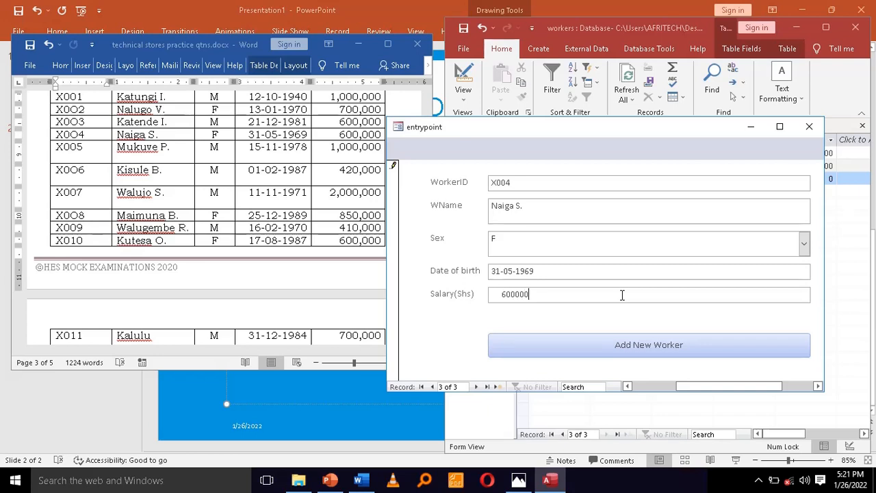
left_click(630, 357)
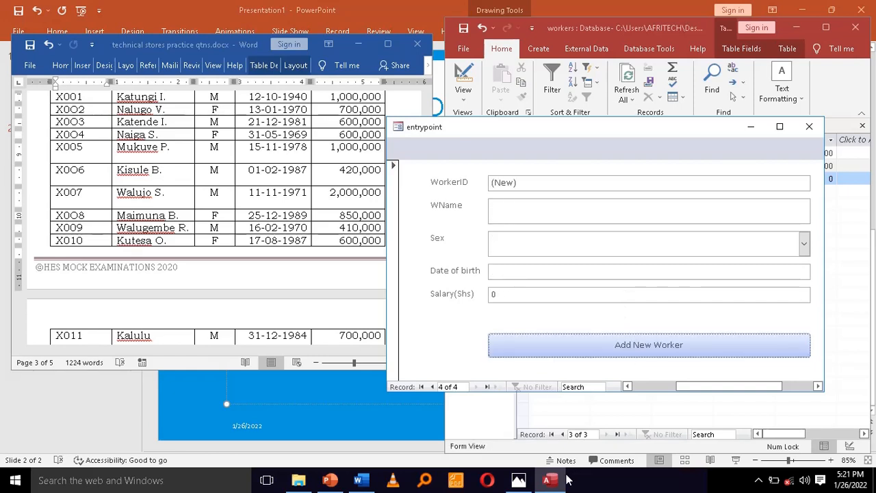
left_click(759, 481)
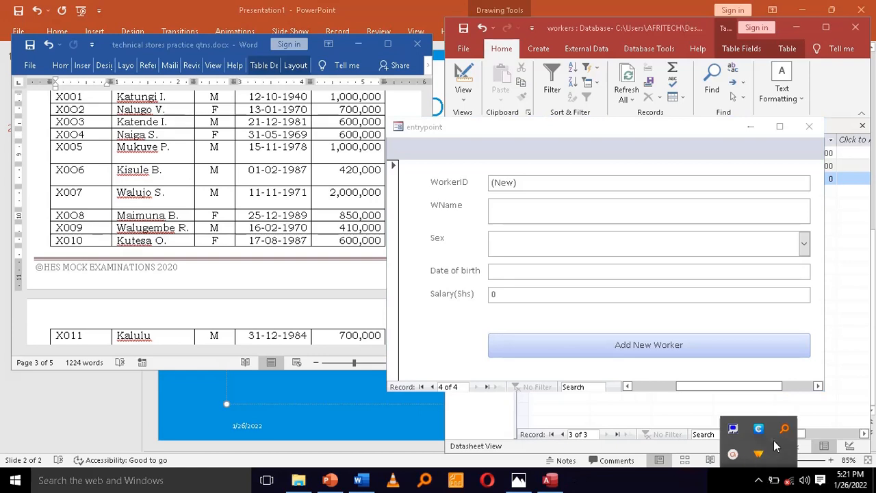
left_click(728, 458)
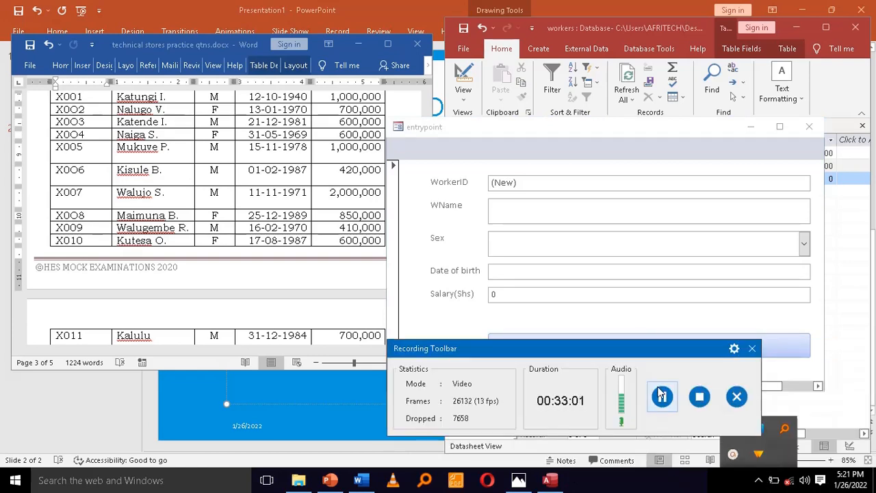
left_click(662, 396)
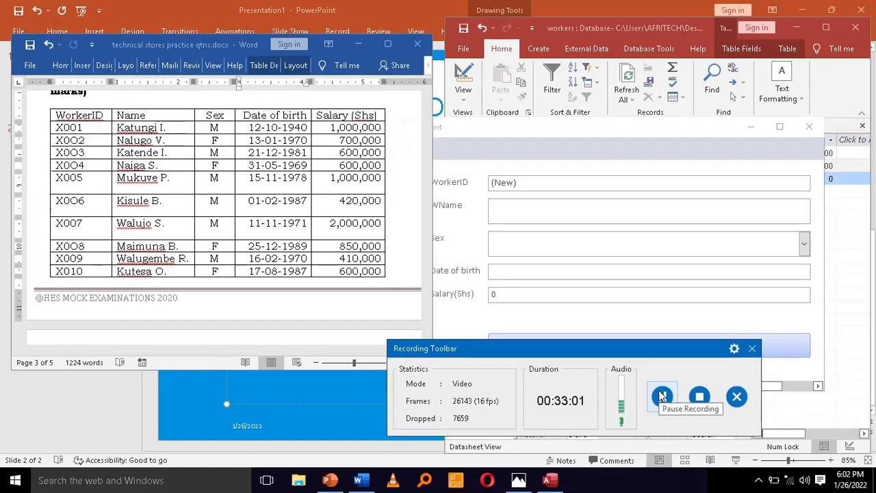
left_click(599, 319)
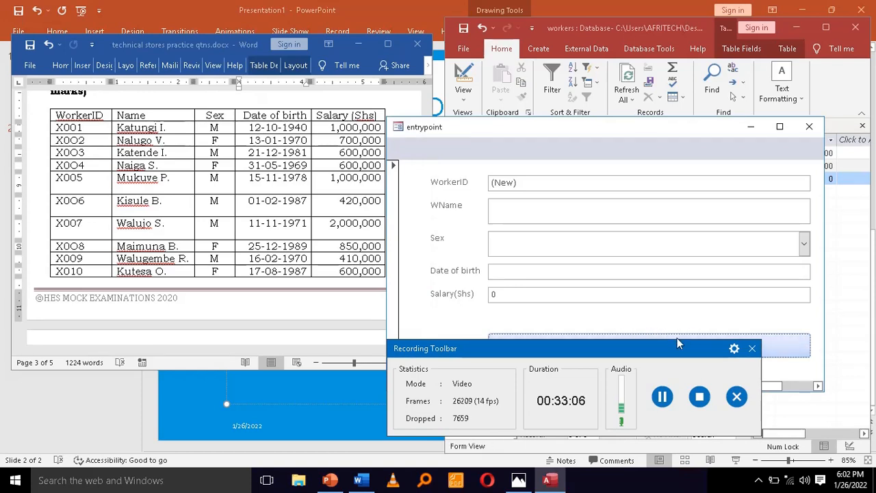
left_click_drag(668, 345, 796, 485)
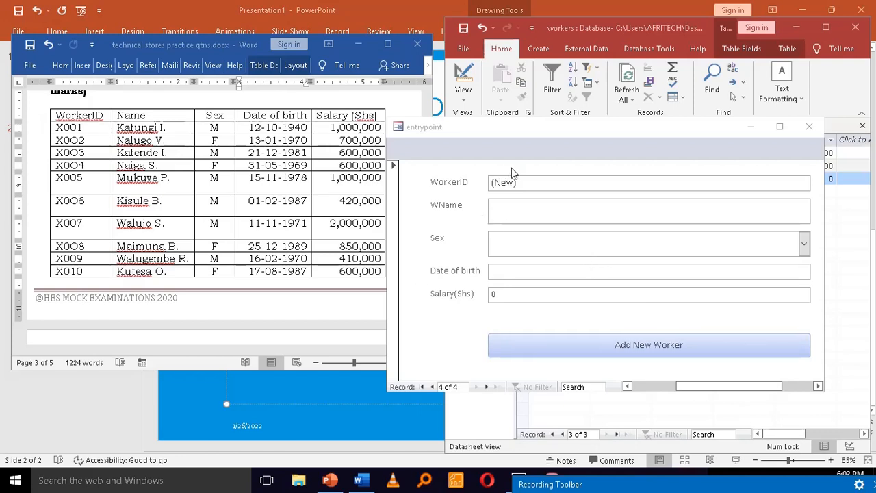
- Close the entrypoint form and switch the workers table to Design View and back to Datasheet View to refresh its records
left_click(805, 128)
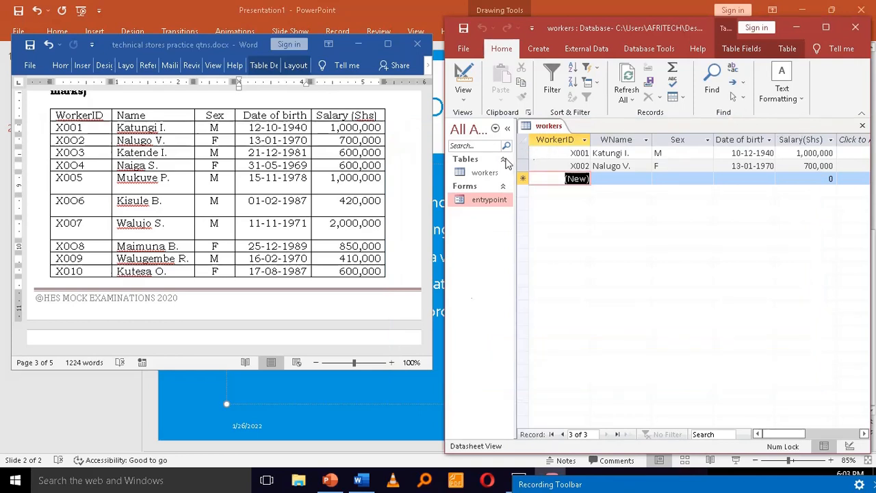
left_click(490, 172)
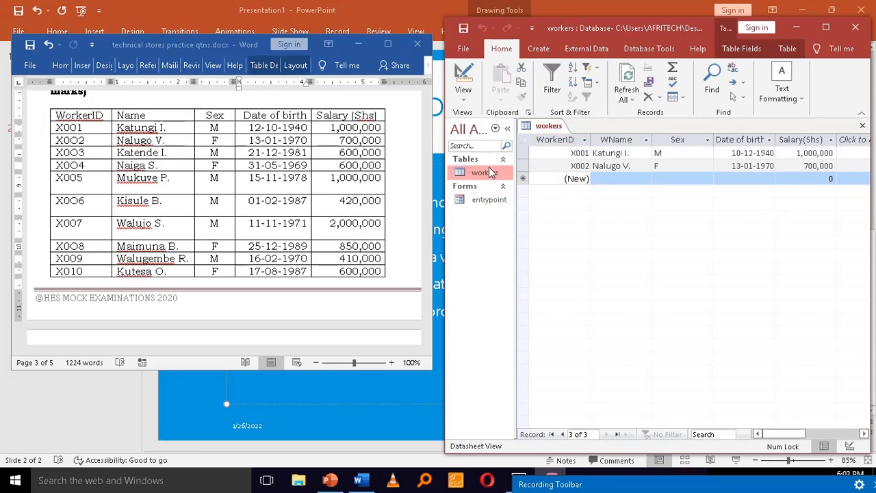
right_click(490, 172)
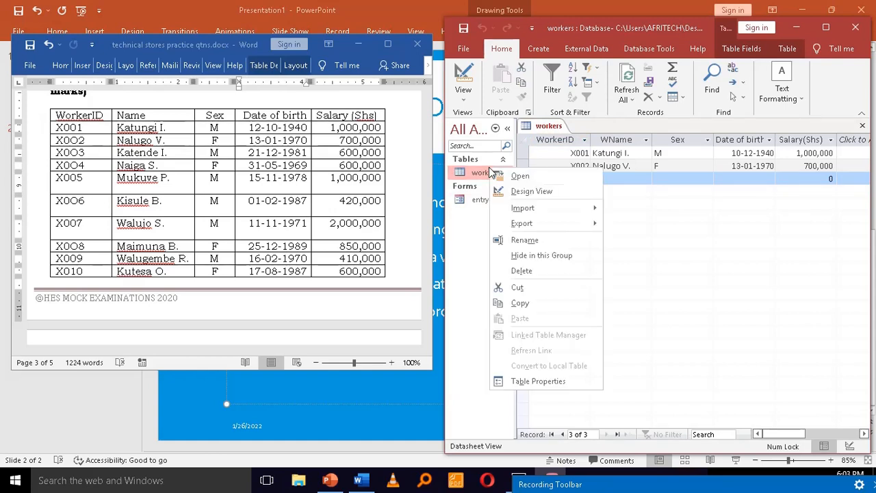
left_click(525, 192)
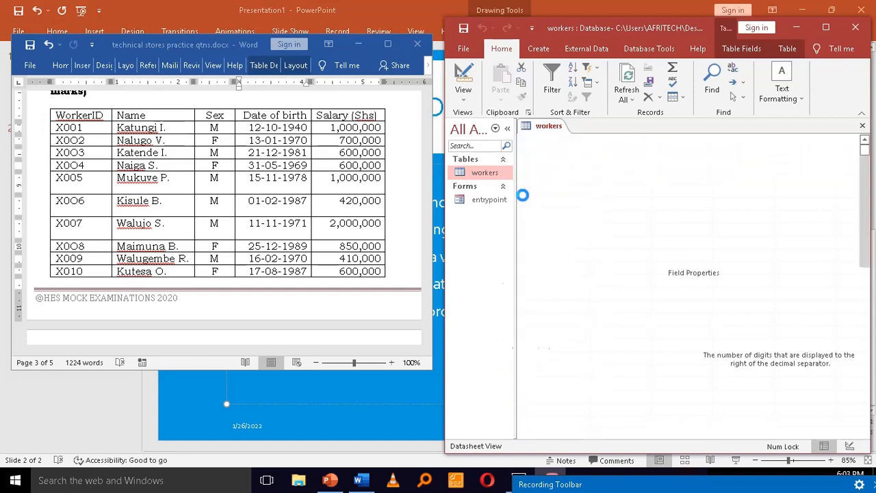
left_click(463, 101)
left_click(499, 122)
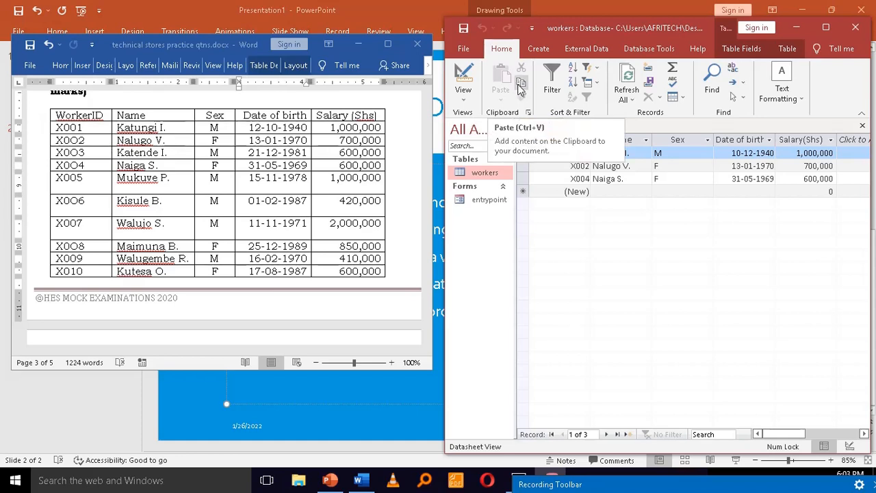
- Reopen the entrypoint form, narrow it so the Word table stays visible, and add a new worker record
double_click(487, 205)
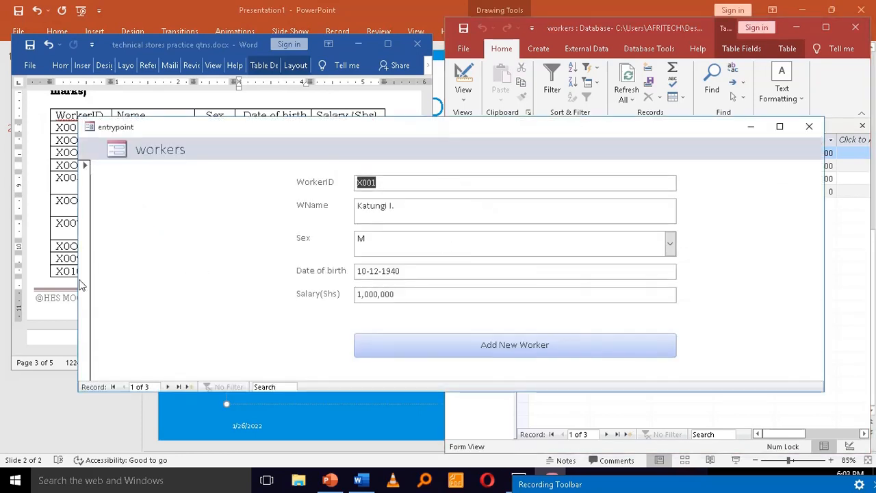
left_click_drag(80, 277, 336, 298)
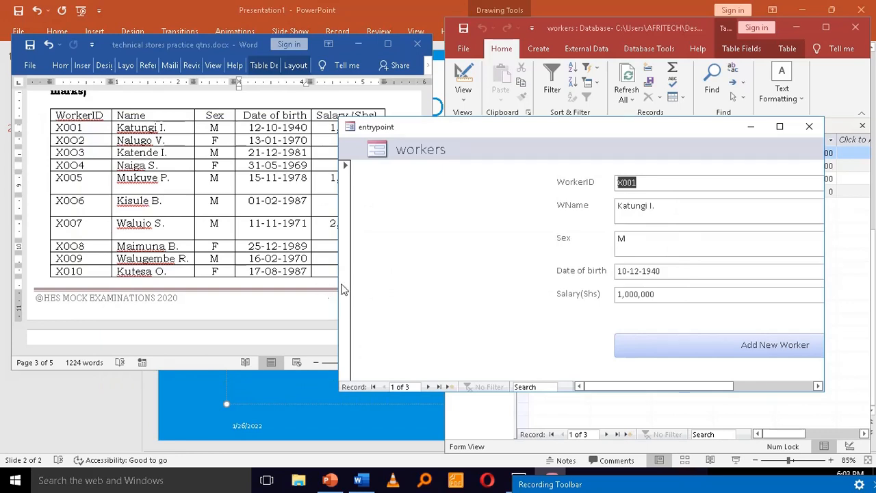
left_click_drag(335, 280, 424, 278)
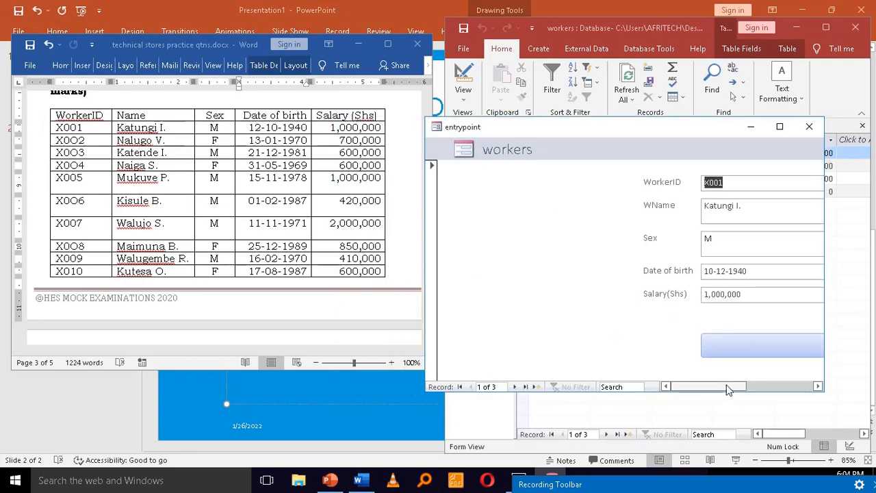
left_click_drag(717, 389, 735, 388)
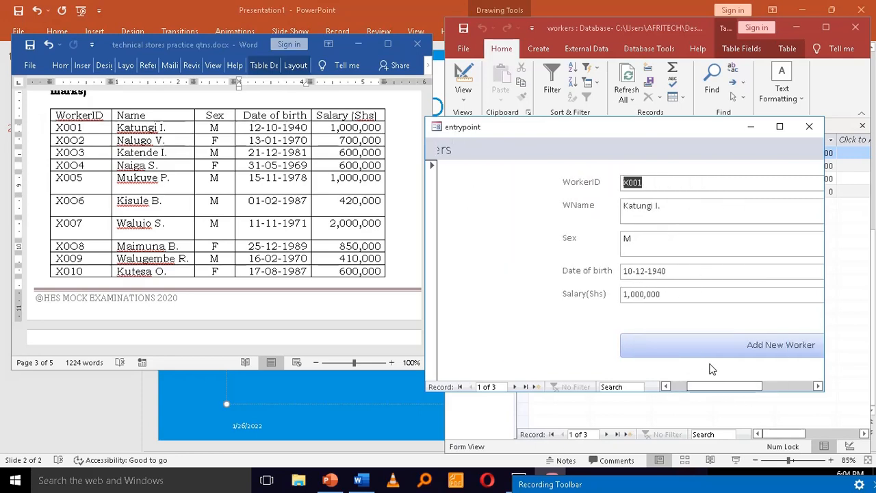
left_click(711, 360)
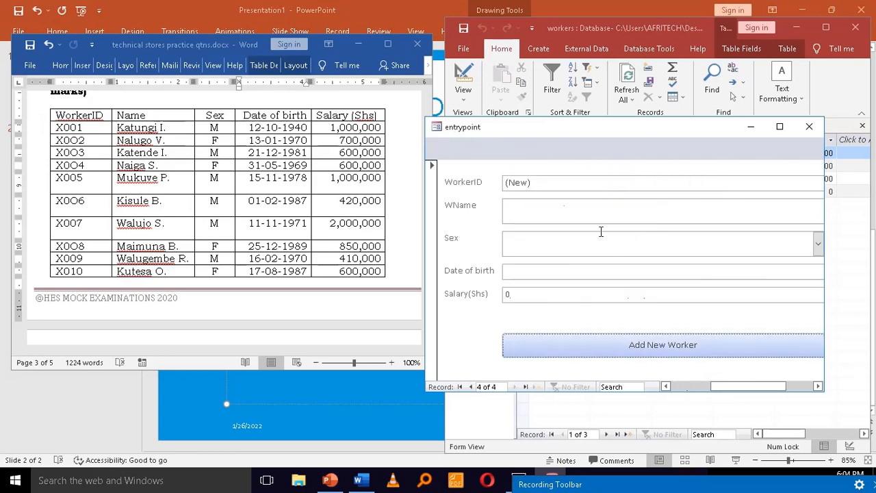
- Enter the fifth listed worker's name in WName and set Sex to M
left_click(582, 219)
type("Muku")
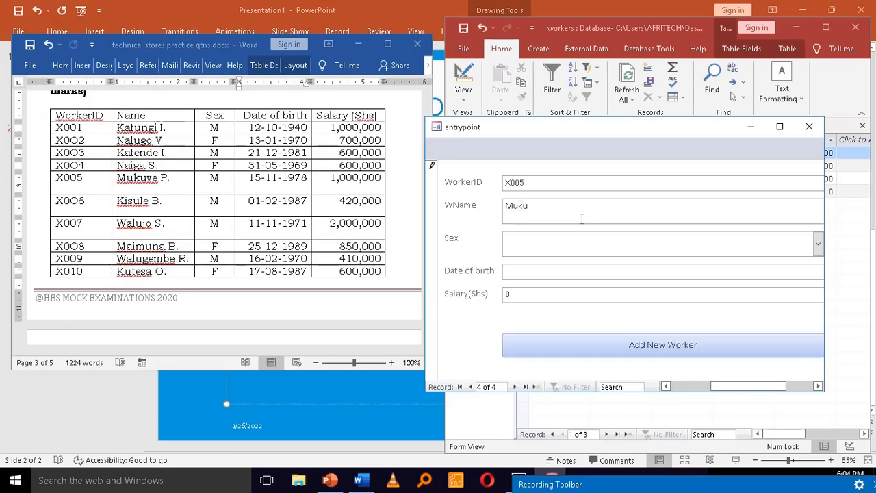
type("ve P.")
left_click(556, 238)
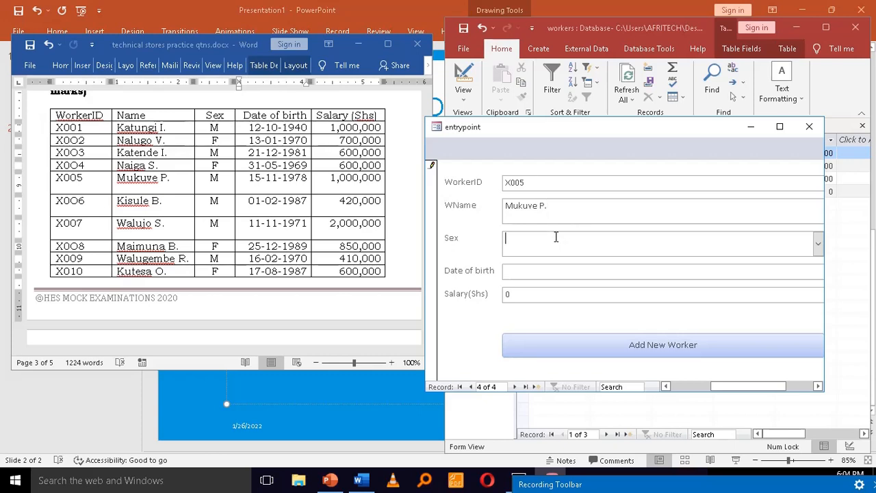
left_click(818, 243)
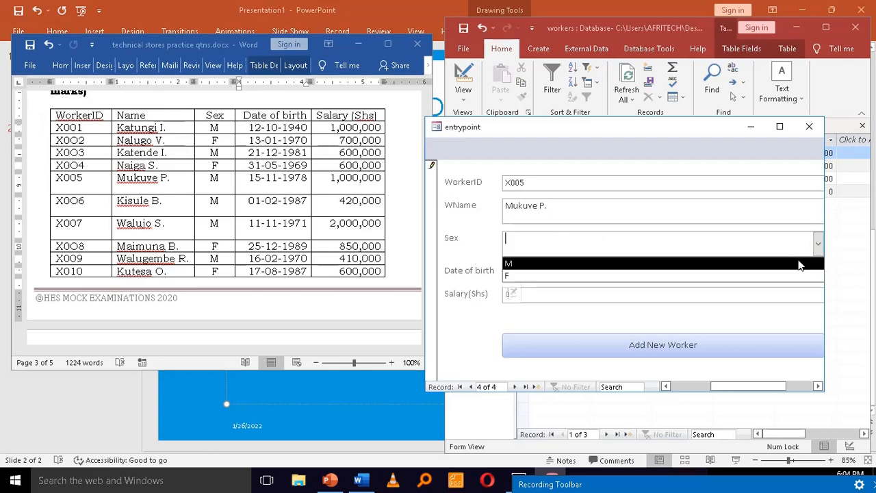
left_click(797, 264)
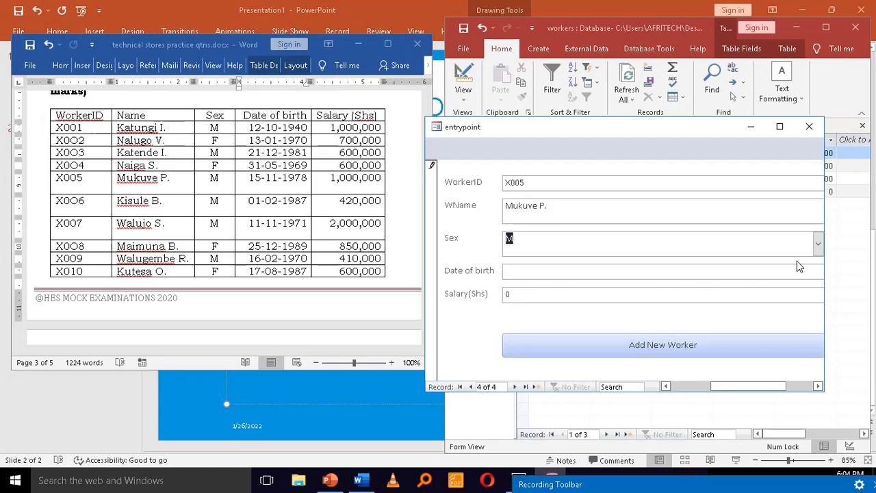
- Enter the fifth listed worker's date of birth from the Word table
left_click(731, 272)
type("01-02")
key("BackSpace")
key("BackSpace")
key("BackSpace")
type("15")
type("-11-")
type("1")
type("978")
- Set the fifth worker's Salary(Shs) to 1000000 and add another blank worker record
type("100")
type("0")
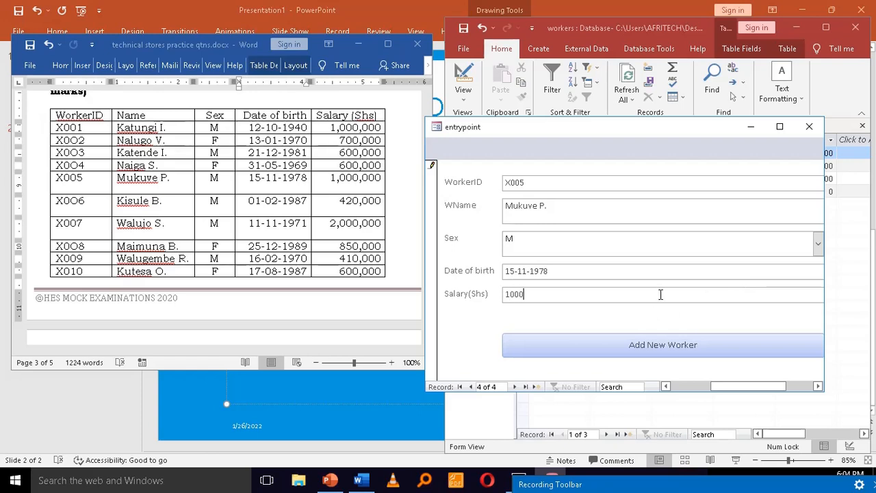
type("000")
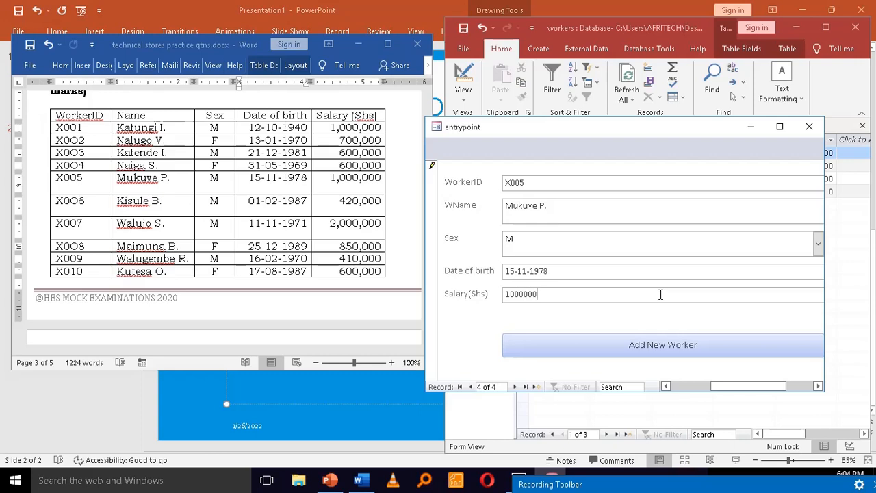
left_click(637, 344)
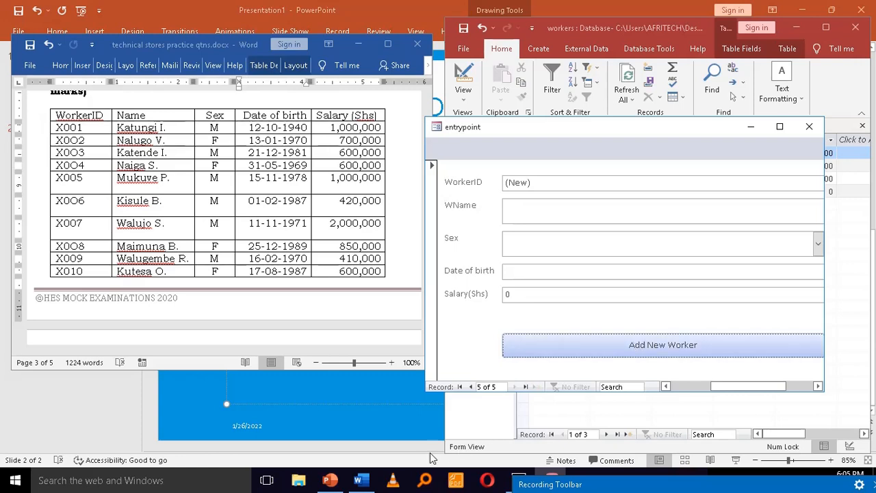
- Switch to the Word document and review the remaining worker rows and the form, query and report tasks below the table
left_click(368, 481)
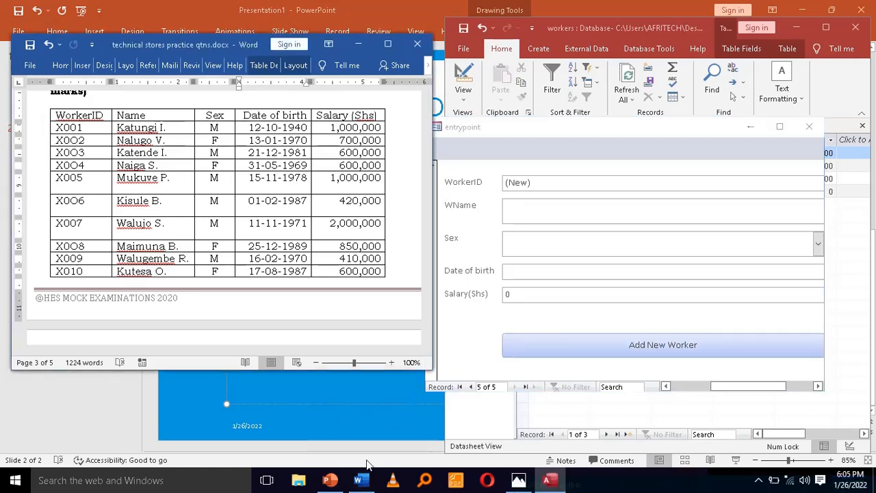
scroll(368, 357, "down", 1)
left_click(364, 347)
key("Down")
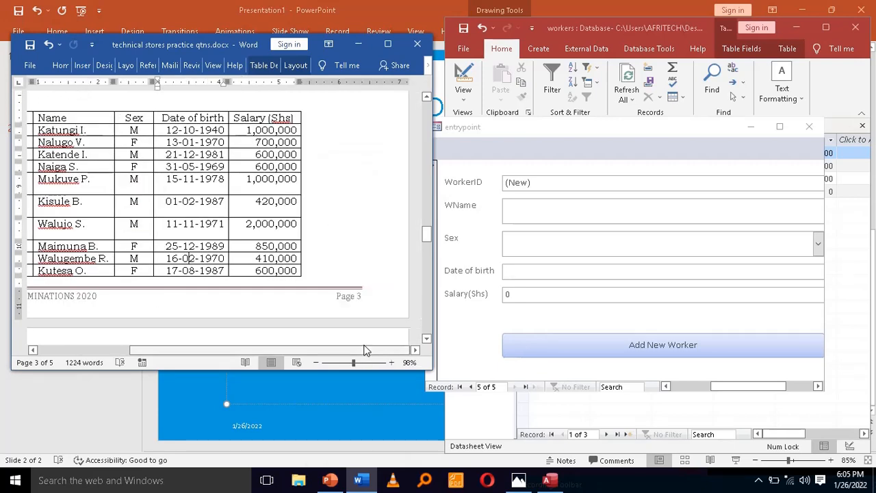
key("Down")
key("Down")
key("Down")
key("Down")
key("Down")
key("Down")
key("Down")
key("Down")
key("Down")
key("Down")
key("Down")
key("Down")
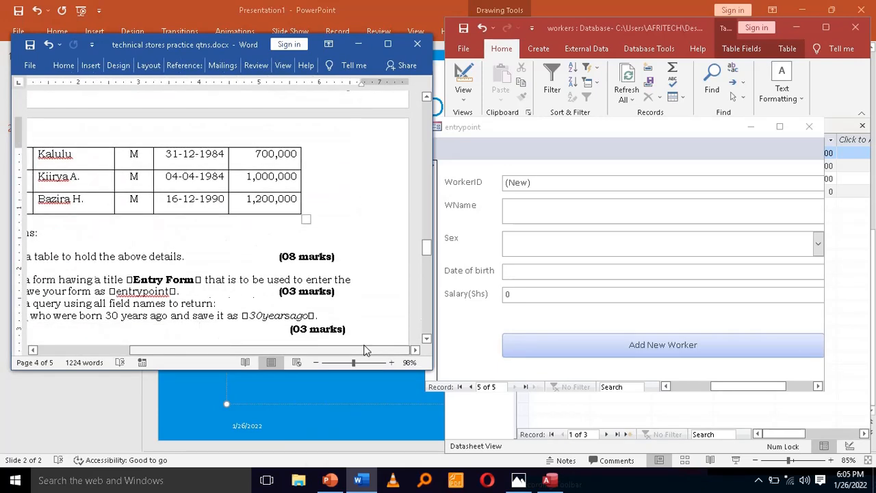
key("Up")
key("Up")
key("Up")
key("Up")
key("Up")
key("Up")
key("Up")
key("Up")
key("Up")
key("Up")
key("Up")
key("Up")
key("Up")
key("Up")
key("Up")
key("Up")
key("Up")
key("Up")
key("Up")
key("Up")
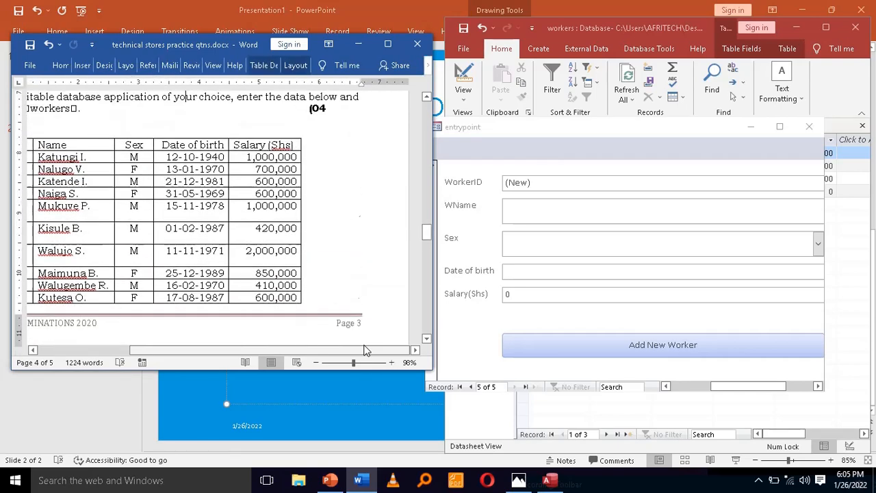
key("Down")
key("Down")
key("Down")
key("Down")
key("Down")
key("Down")
key("Down")
key("Down")
key("Down")
key("Down")
key("Down")
key("Down")
key("Down")
key("Down")
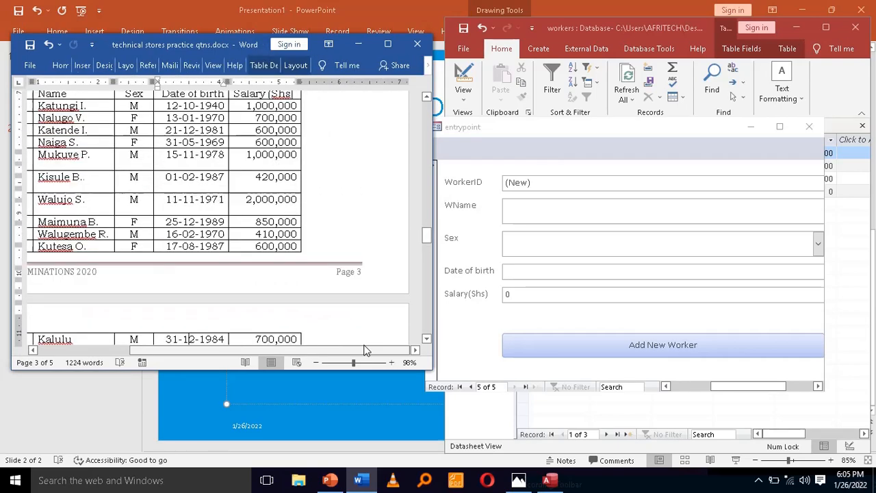
key("Down")
key("Down")
key("Down")
key("Down")
key("Down")
key("Down")
key("Down")
key("Down")
key("Down")
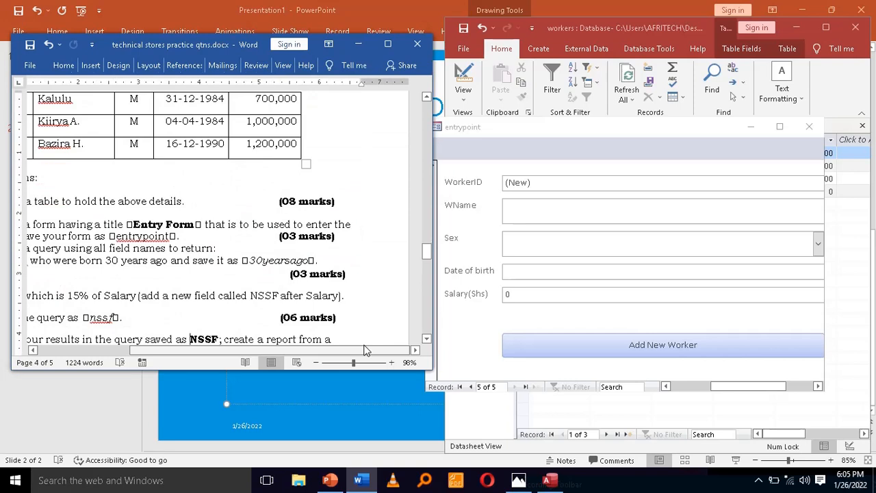
scroll(365, 350, "down", 5)
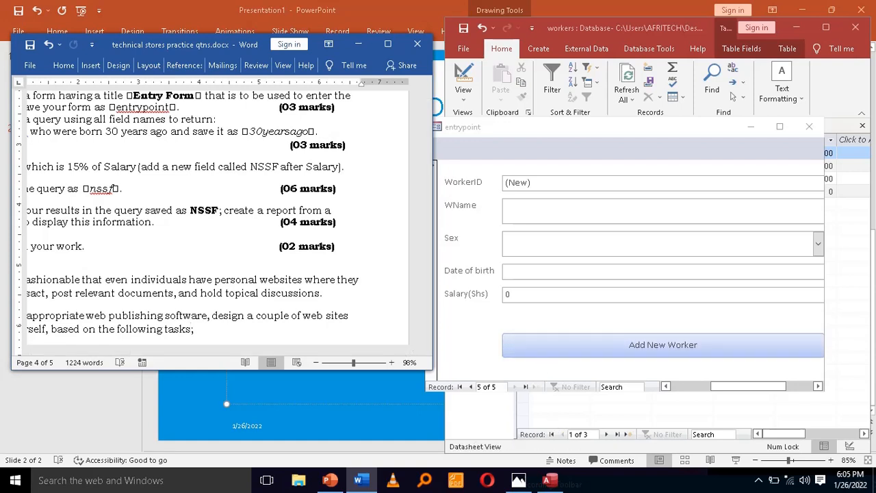
left_click(758, 479)
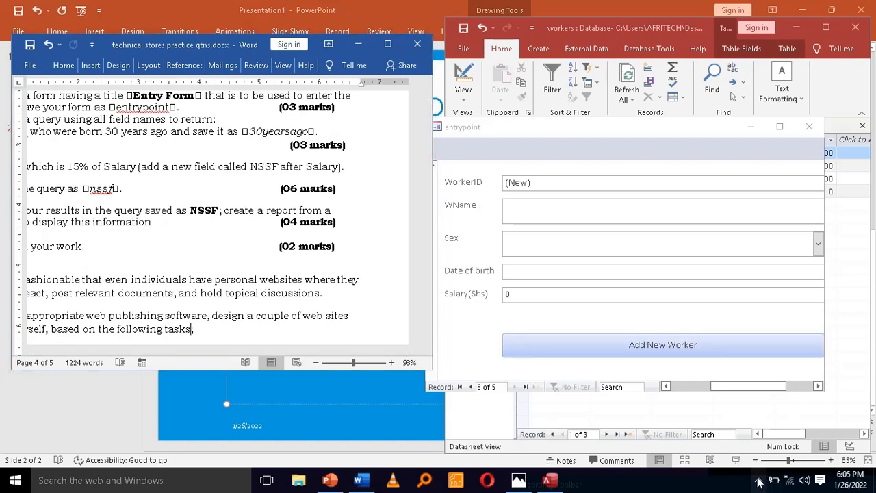
left_click(732, 454)
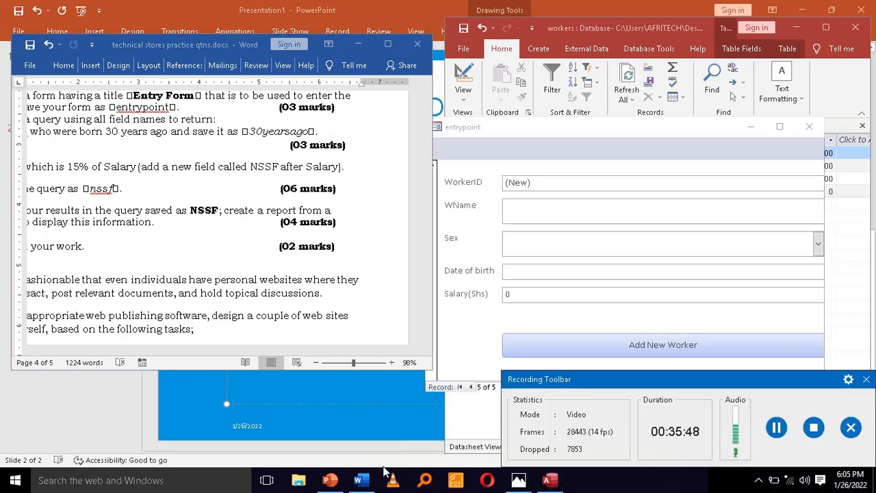
- Switch to the PowerPoint presentation and review the database components slide, highlighting the points on tables, design and datasheet views, and forms
left_click(344, 482)
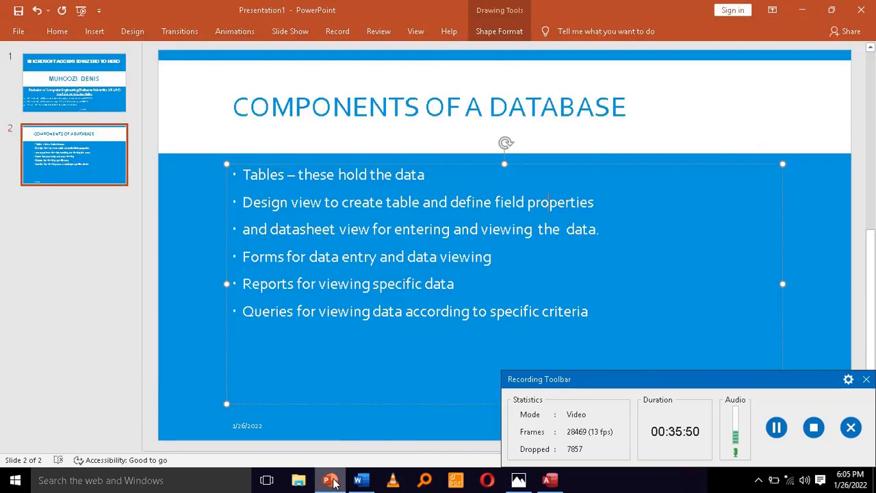
key("Return")
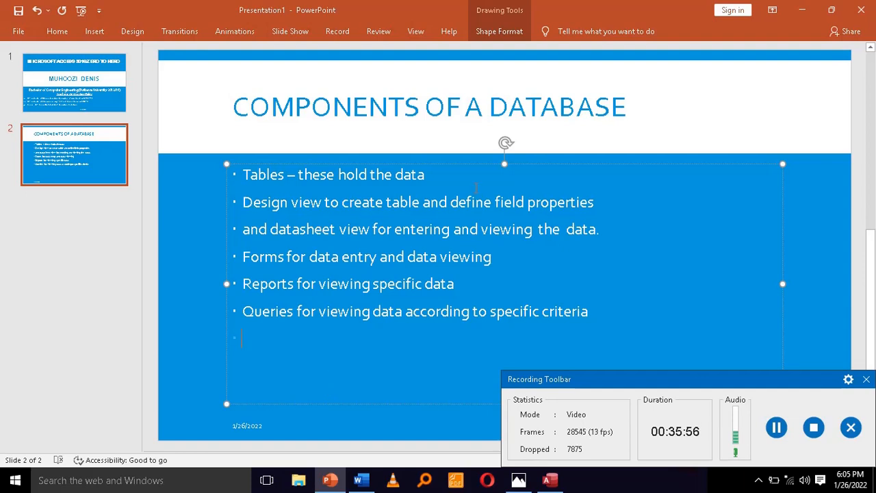
scroll(420, 170, "up", 1)
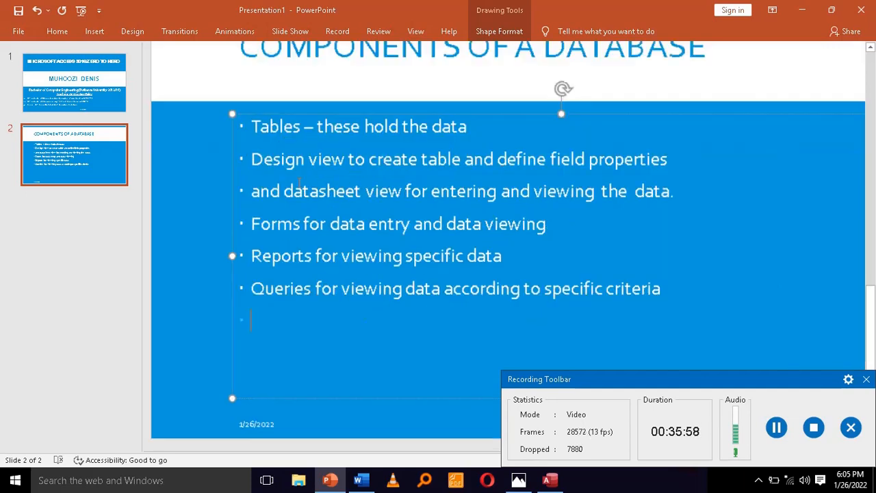
left_click(274, 153)
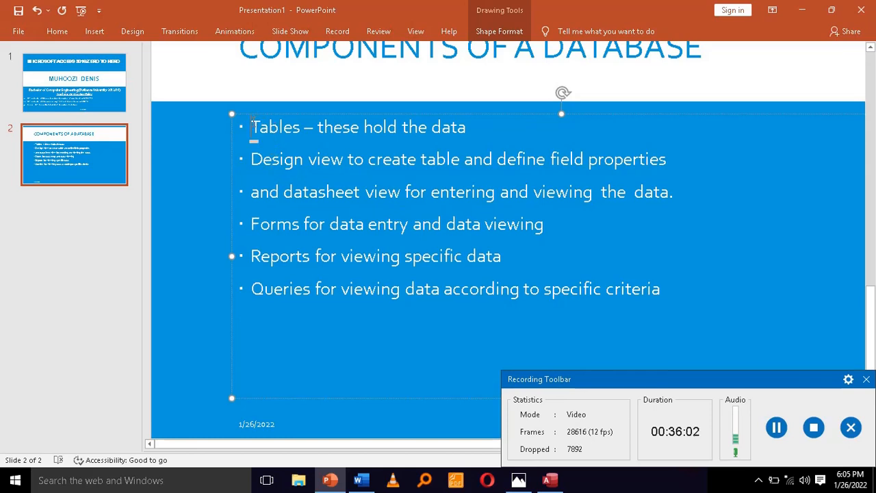
left_click_drag(251, 127, 608, 227)
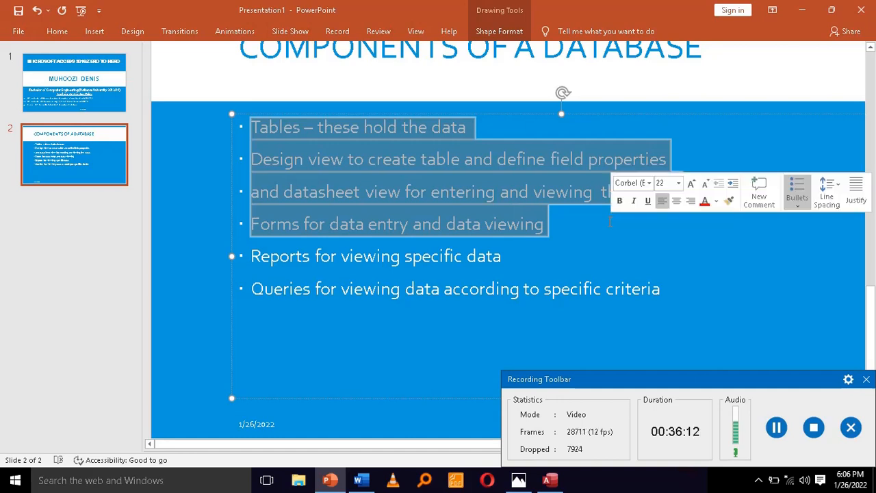
left_click(327, 220)
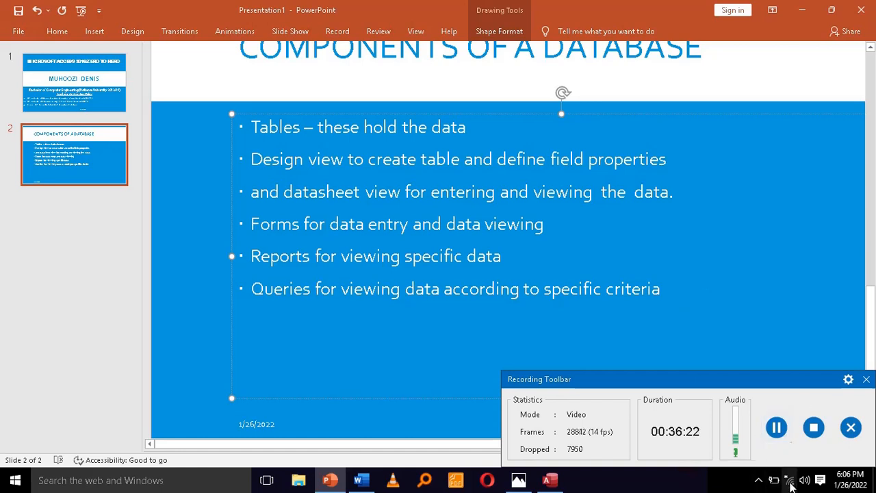
- Switch to Access, step back through the entered records in the entrypoint form to the first worker, and close the form
left_click(547, 482)
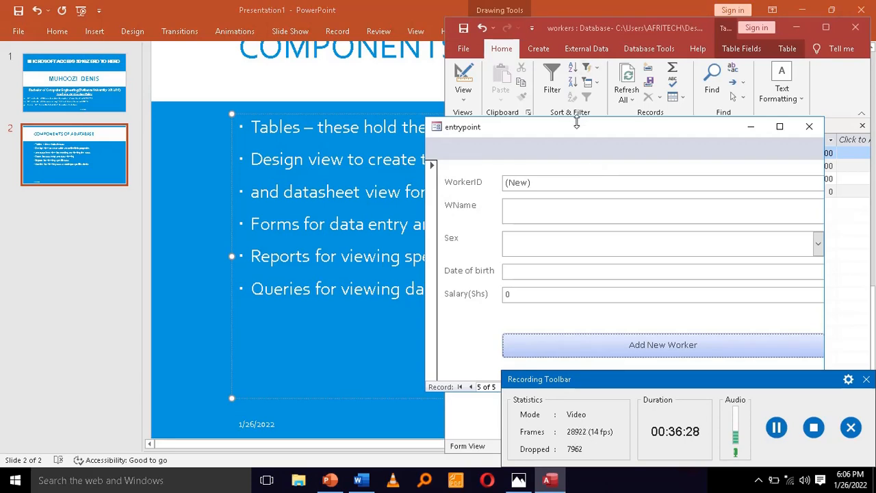
left_click_drag(577, 126, 363, 85)
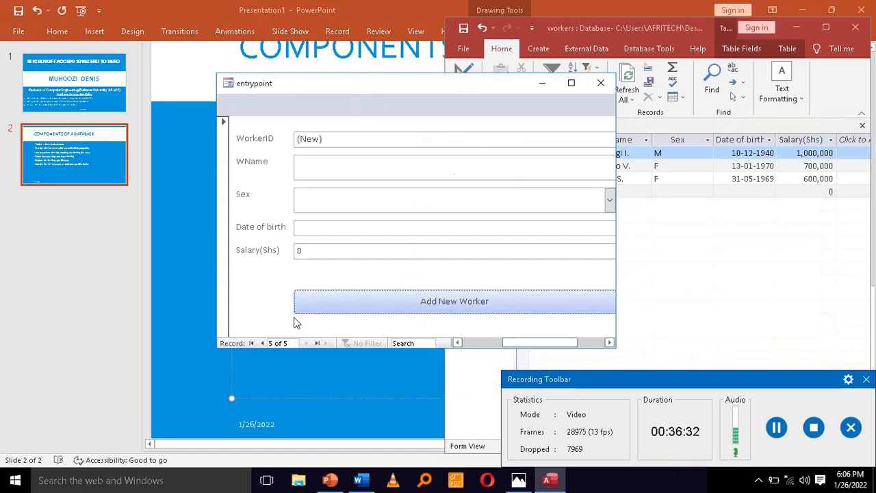
left_click(262, 343)
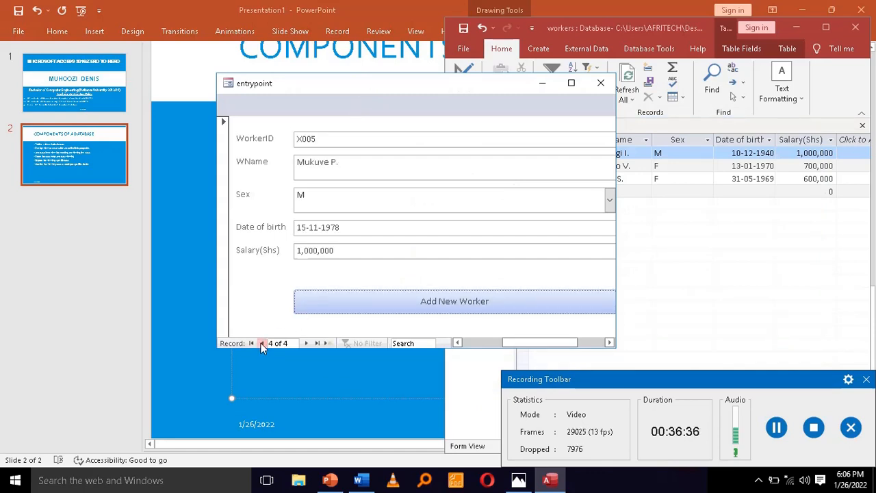
left_click(260, 343)
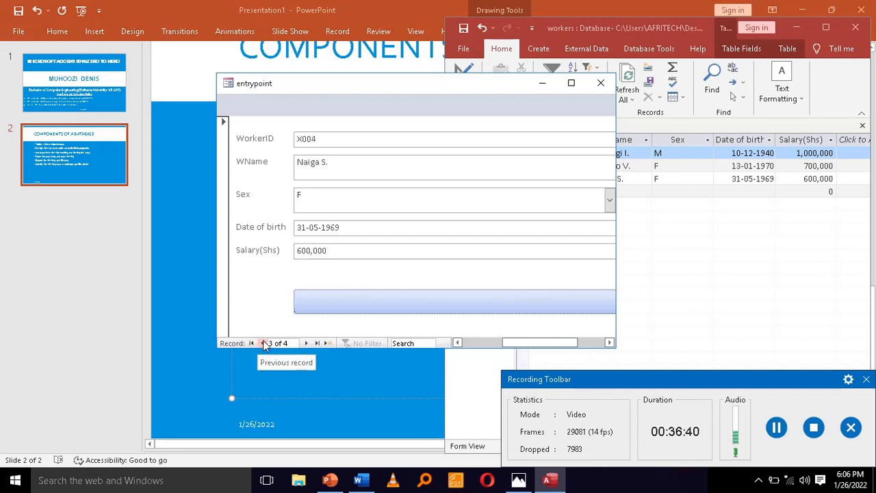
left_click(263, 342)
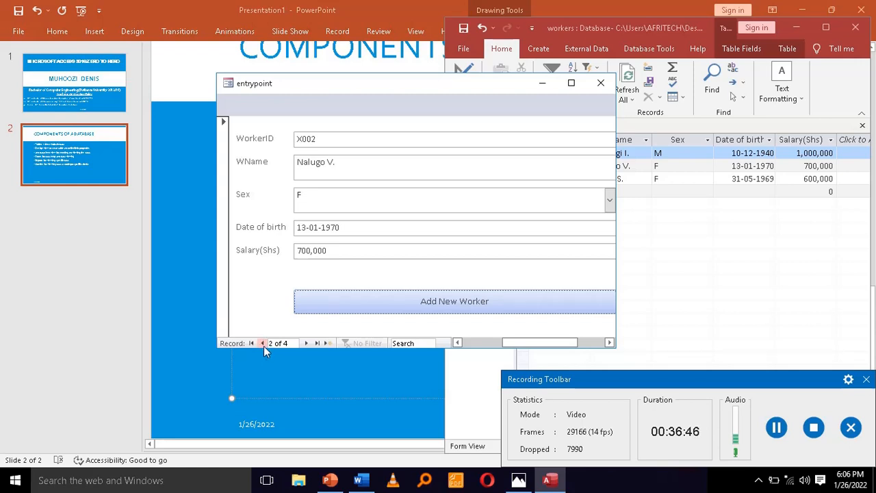
left_click(264, 343)
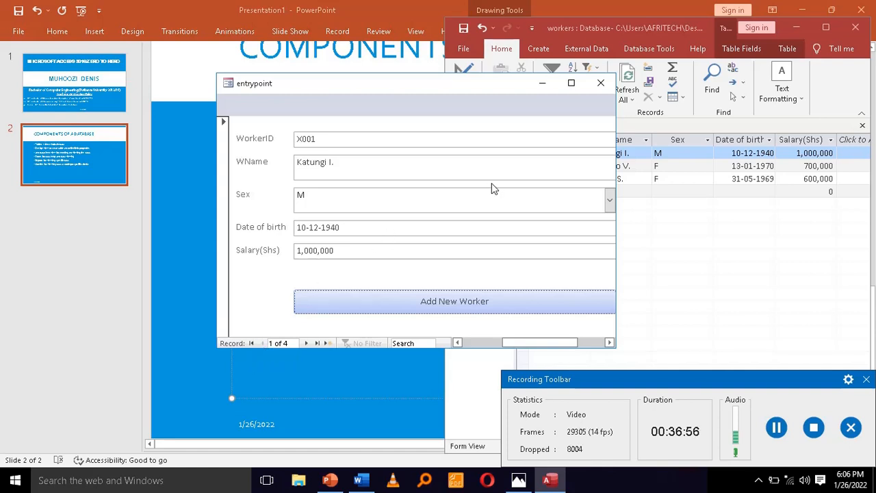
left_click(600, 83)
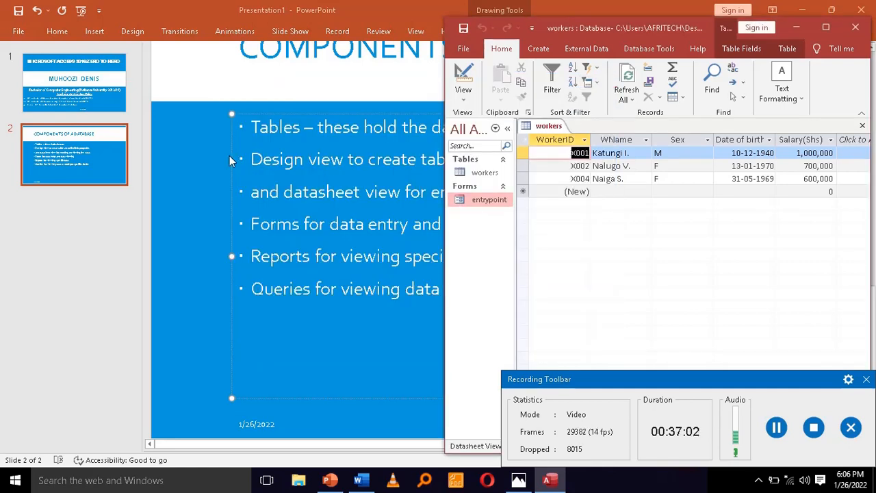
- Switch to PowerPoint and add a new slide after the "Components of a Database" slide
left_click(96, 79)
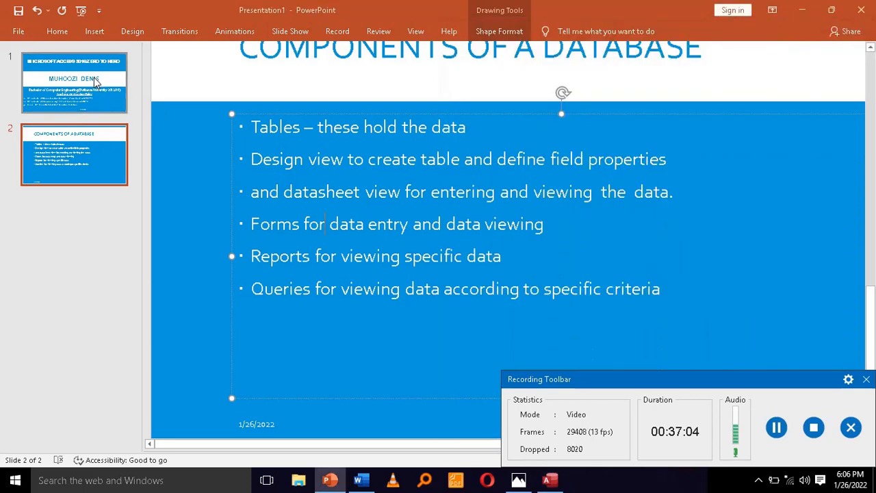
left_click(95, 78)
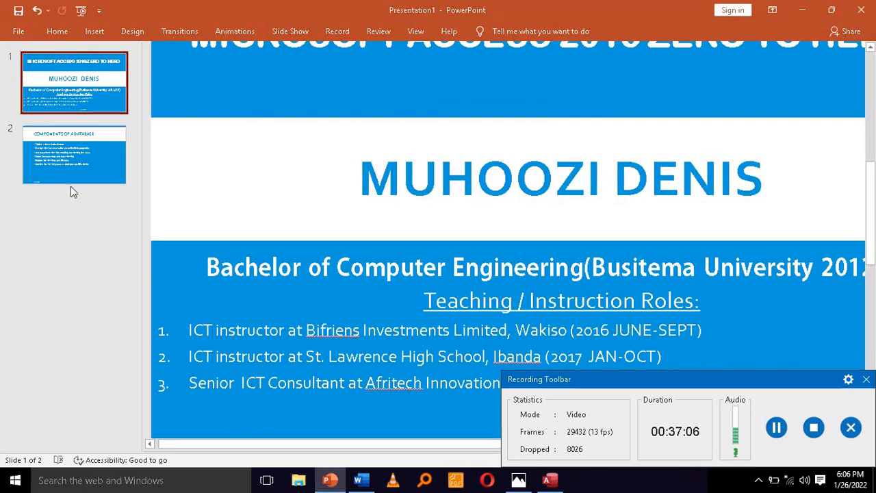
left_click(74, 158)
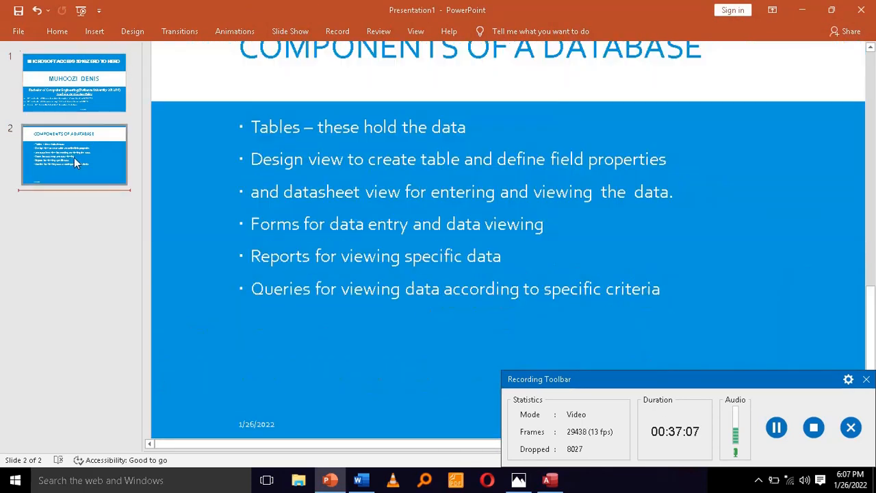
left_click(57, 30)
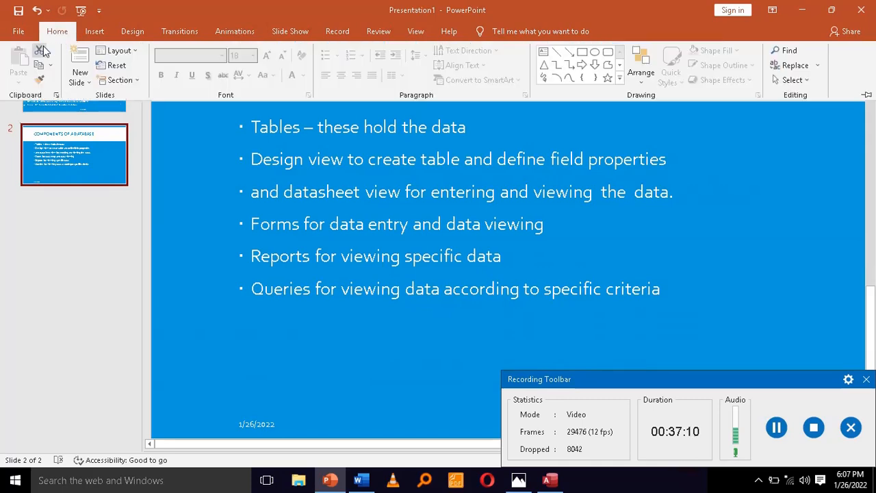
left_click(80, 63)
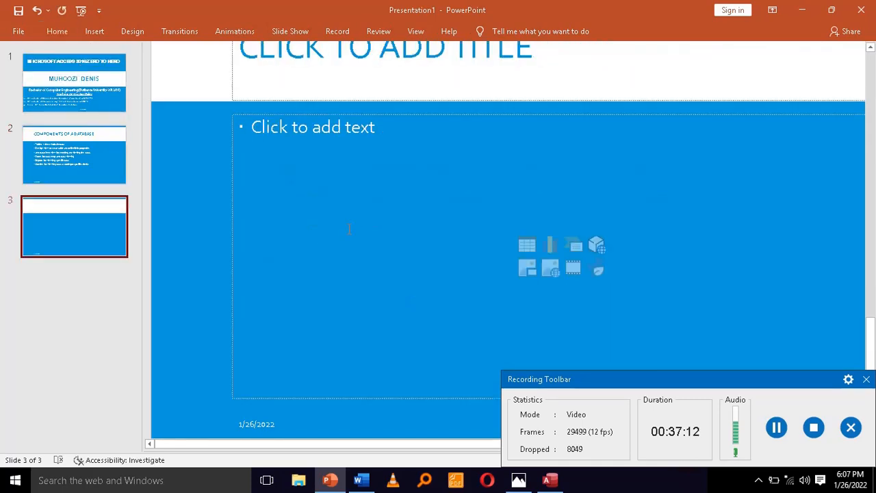
- Enter "SUBSCRIBE." as the first bullet in the new slide's content placeholder
left_click(351, 188)
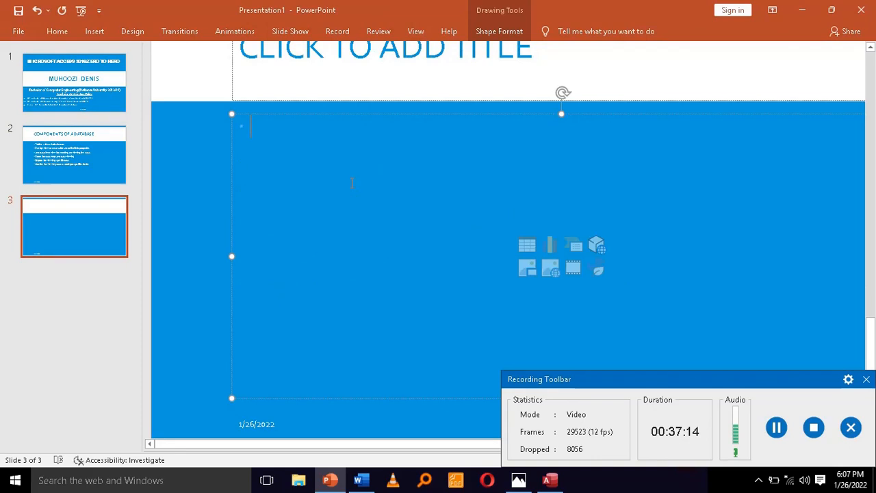
type("SU")
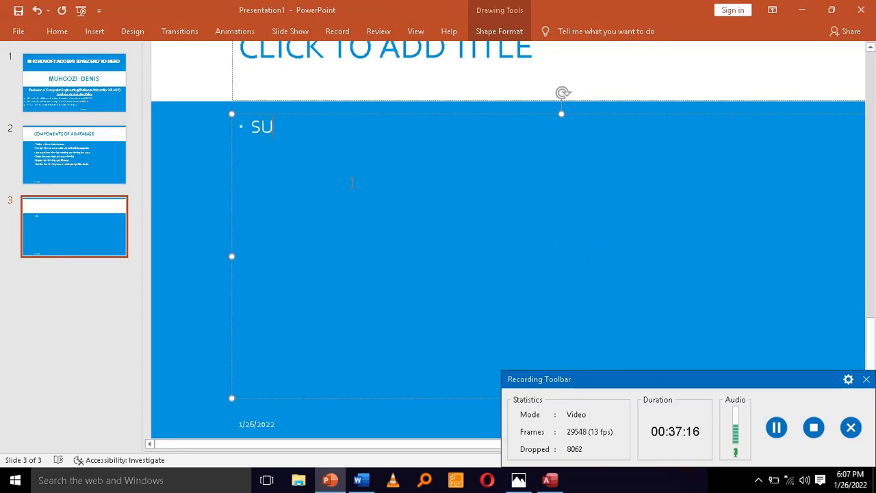
type("BCSRIBE")
key("BackSpace")
key("BackSpace")
key("BackSpace")
key("BackSpace")
key("BackSpace")
key("BackSpace")
key("BackSpace")
type("BSCRIBE")
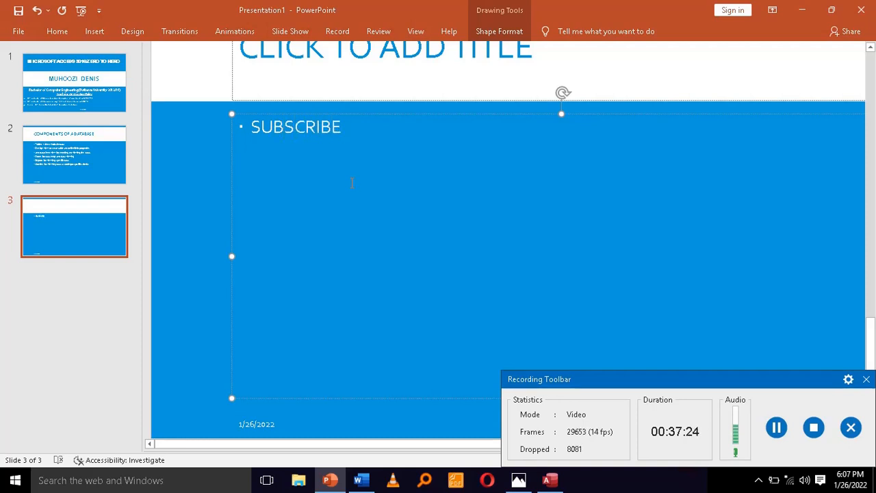
type(".")
- Add a second bullet reading "Google play store:" followed by the presenter's full name
type("google")
type(" pla")
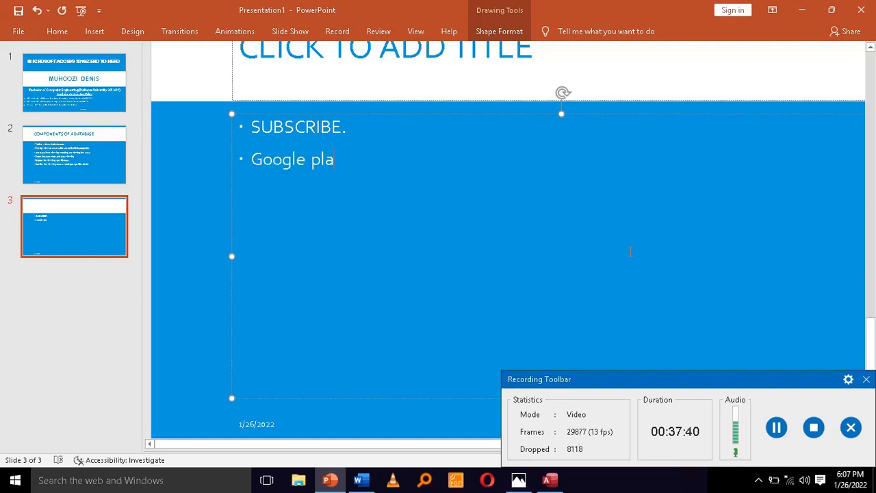
type("y store")
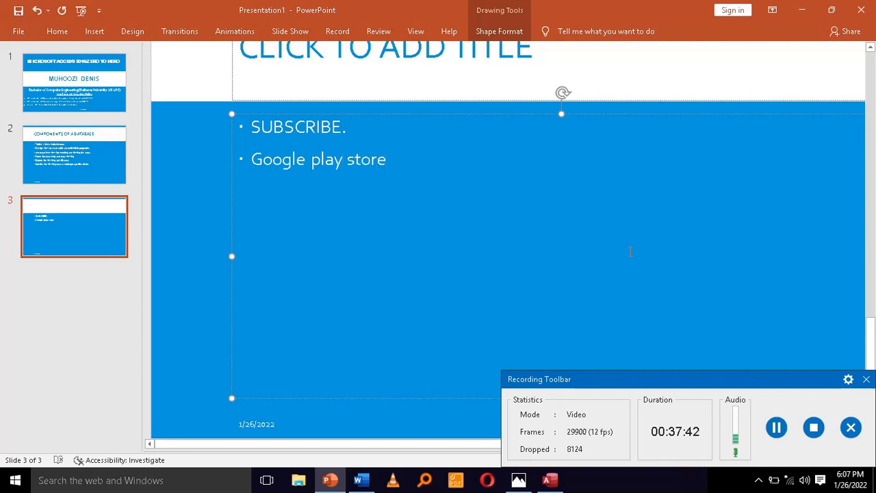
type(": MUHOOZI")
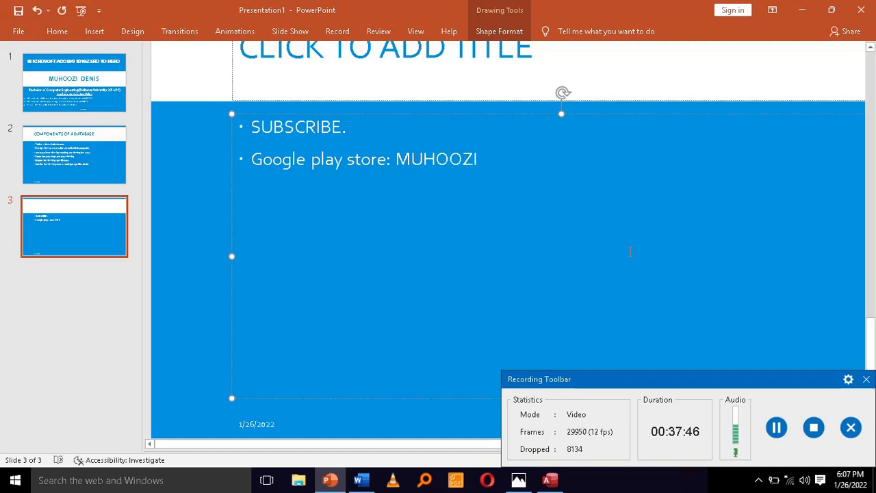
type(" DENIS")
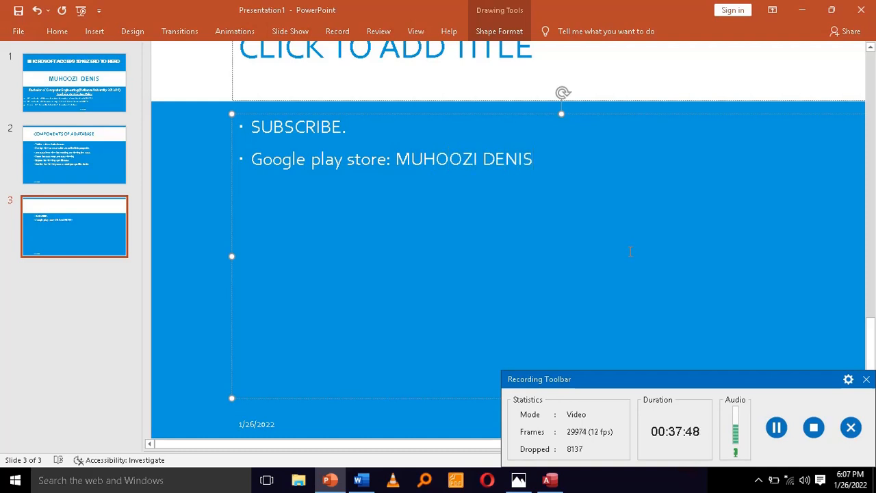
key("Return")
type("Google")
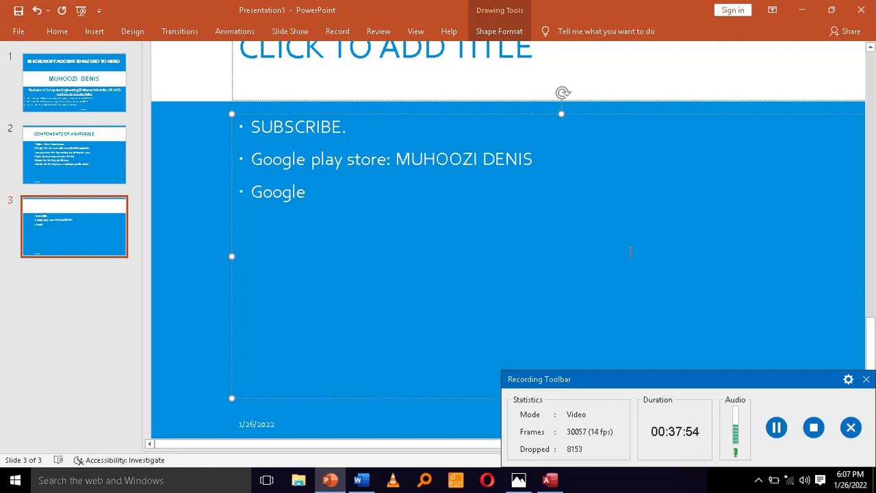
type(":a")
key("BackSpace")
type("www.")
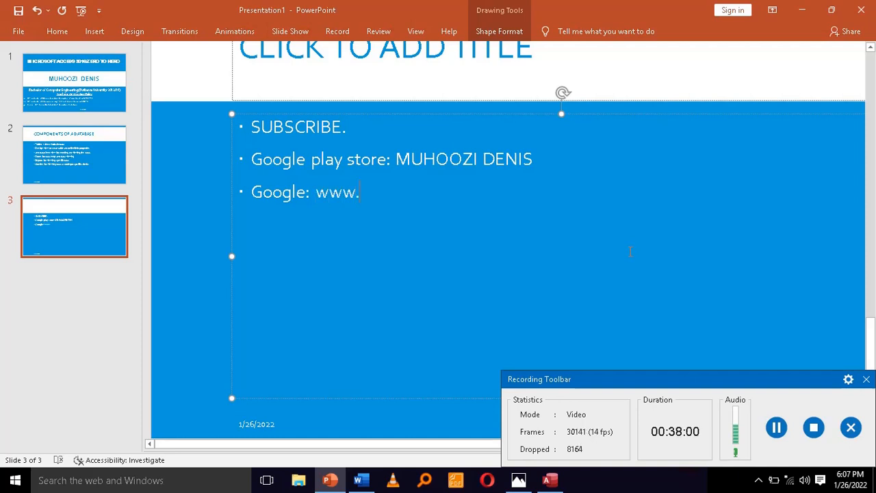
type("afritech")
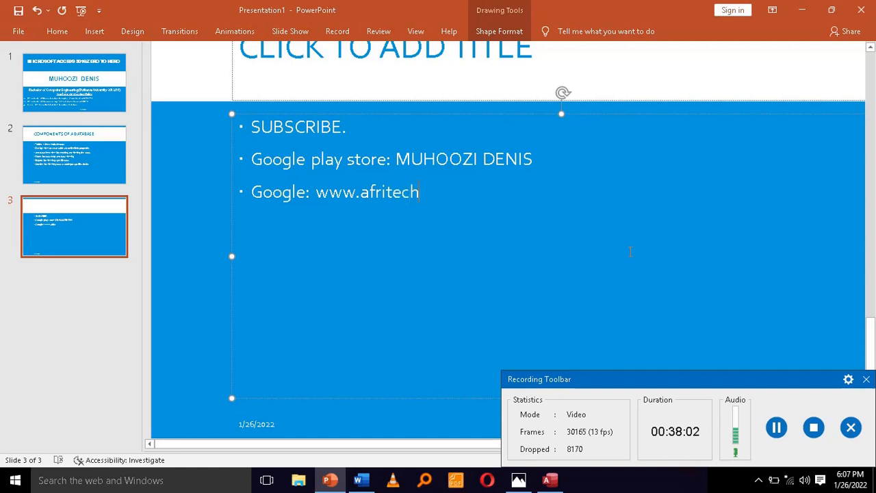
type("innov.blogs")
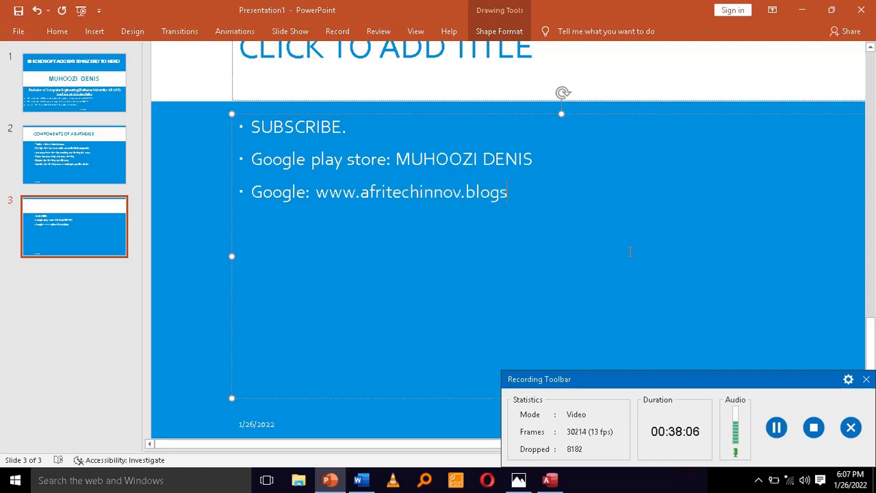
type("pot.cp")
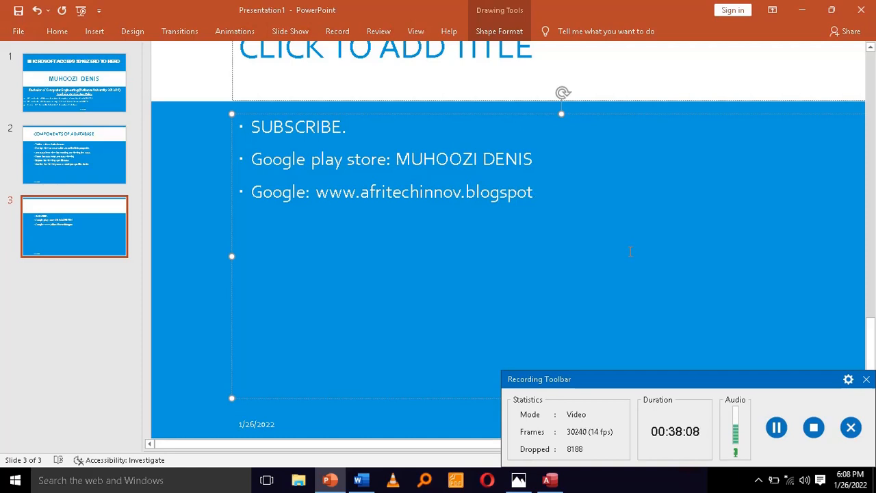